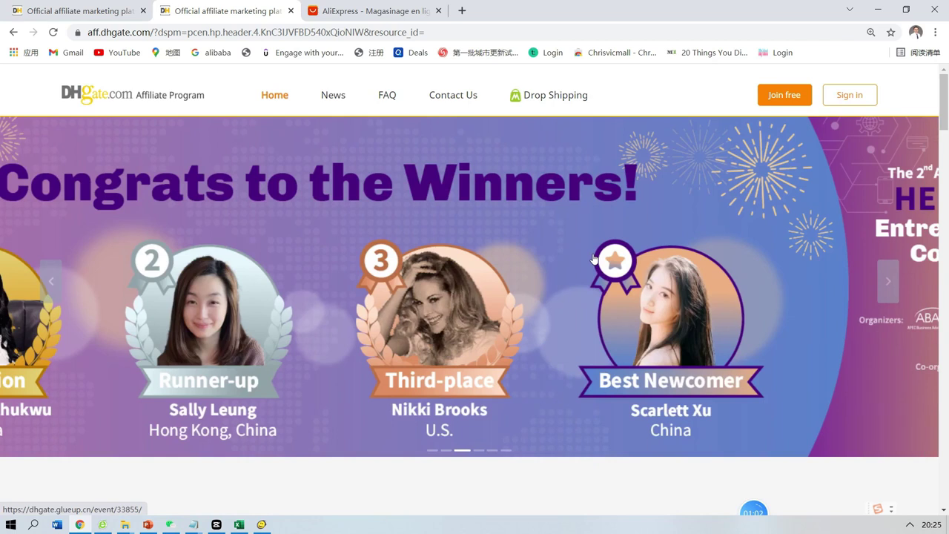
- Open the Join free sign-up form, clear the autofilled email and enter a new password
click(805, 98)
triple_click(470, 235)
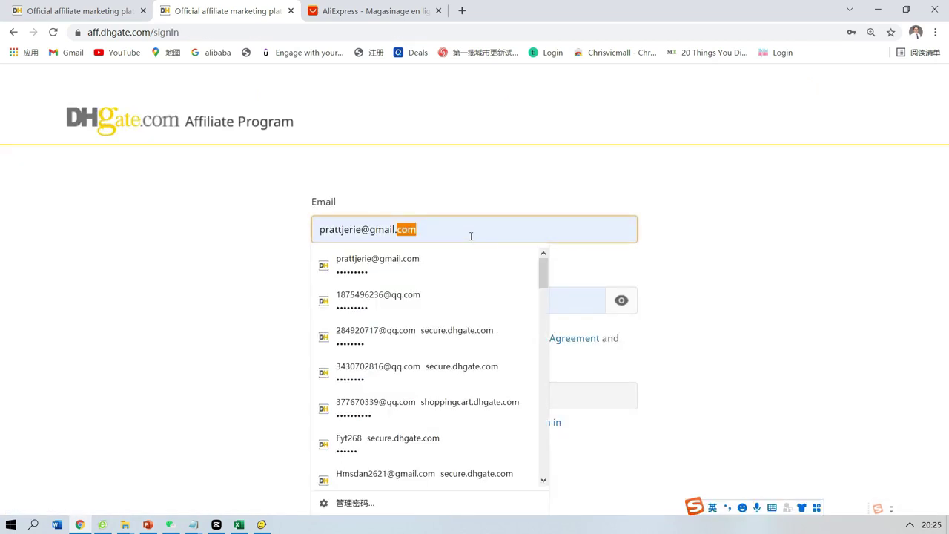
key(BackSpace)
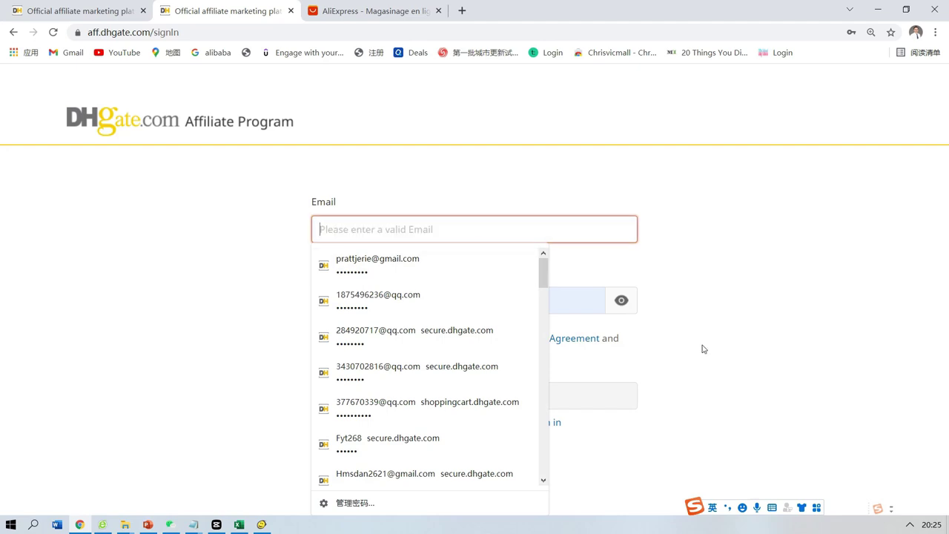
click(908, 524)
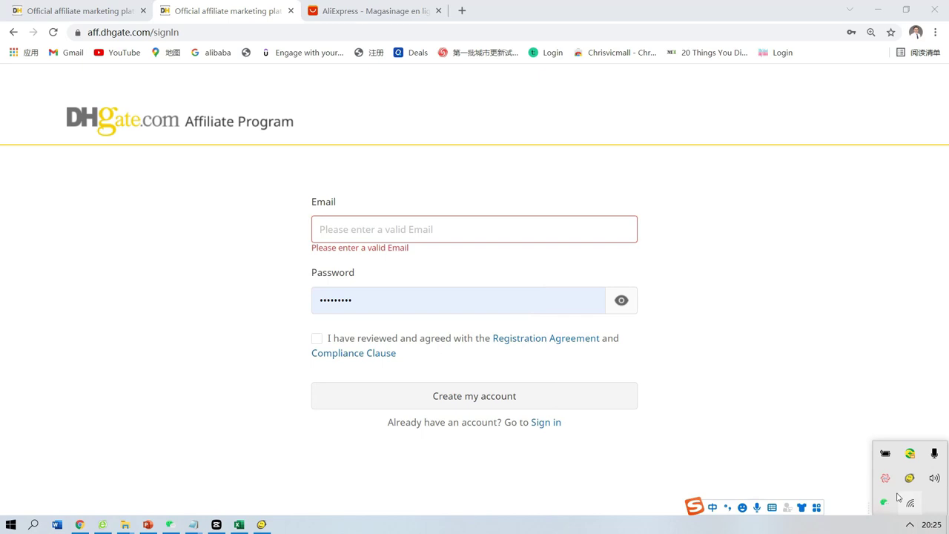
click(884, 502)
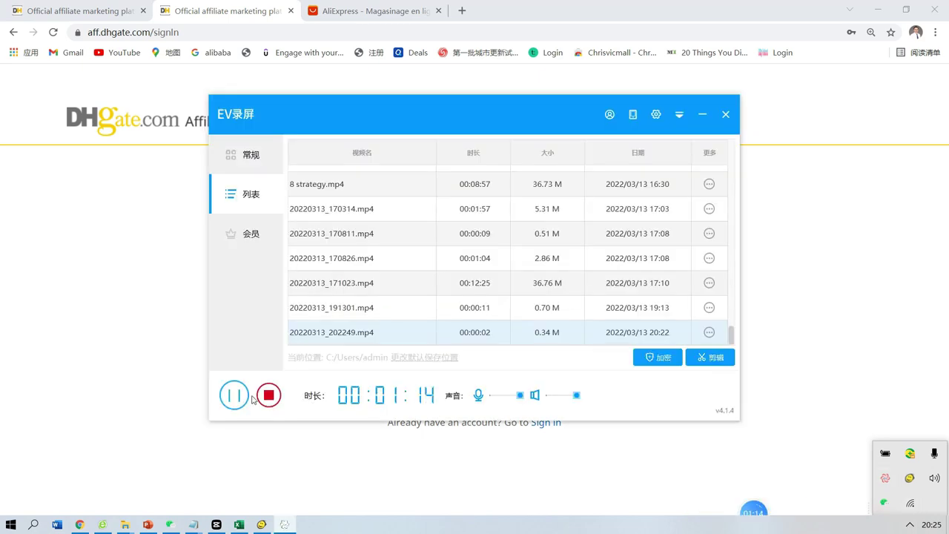
click(386, 297)
key(BackSpace)
text(********)
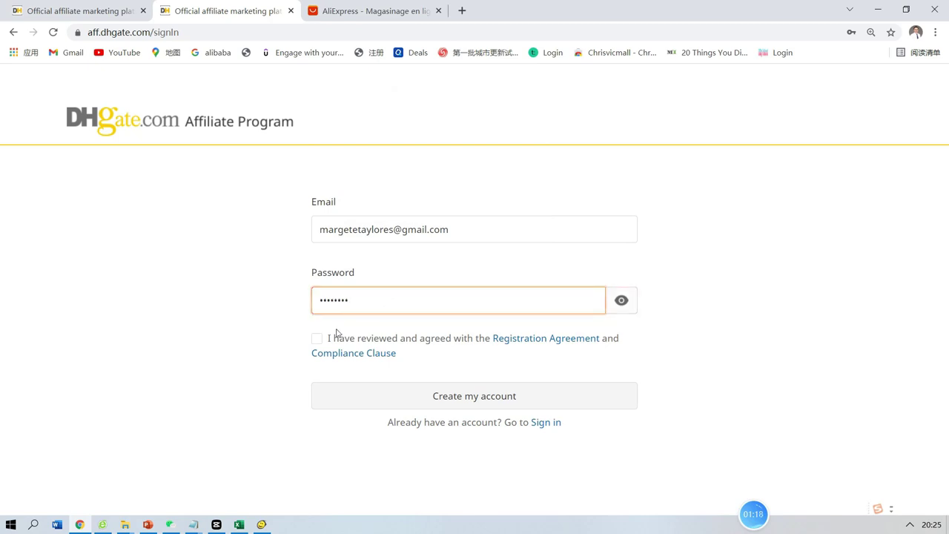
- Accept the registration agreement, retype the password and submit the account creation
click(318, 340)
double_click(355, 305)
text(*********)
click(429, 396)
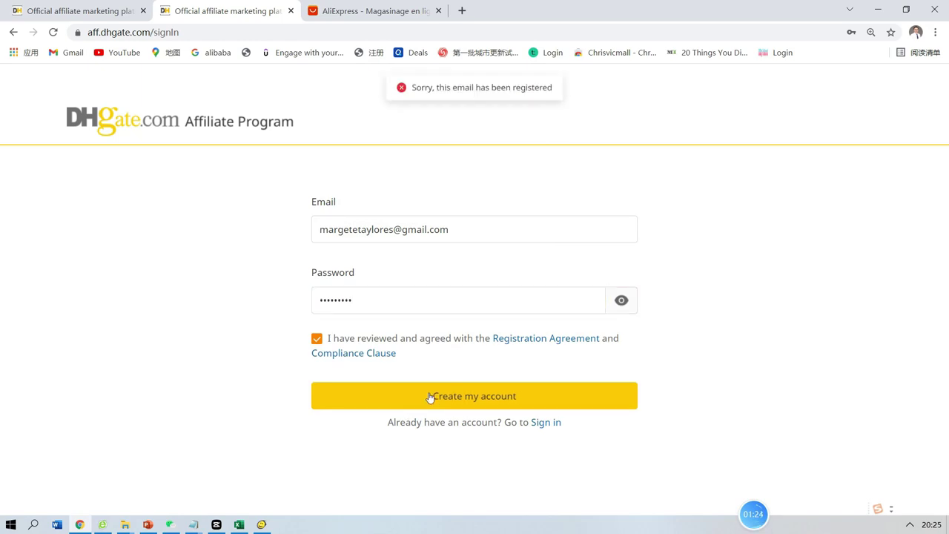
mouse_move(754, 515)
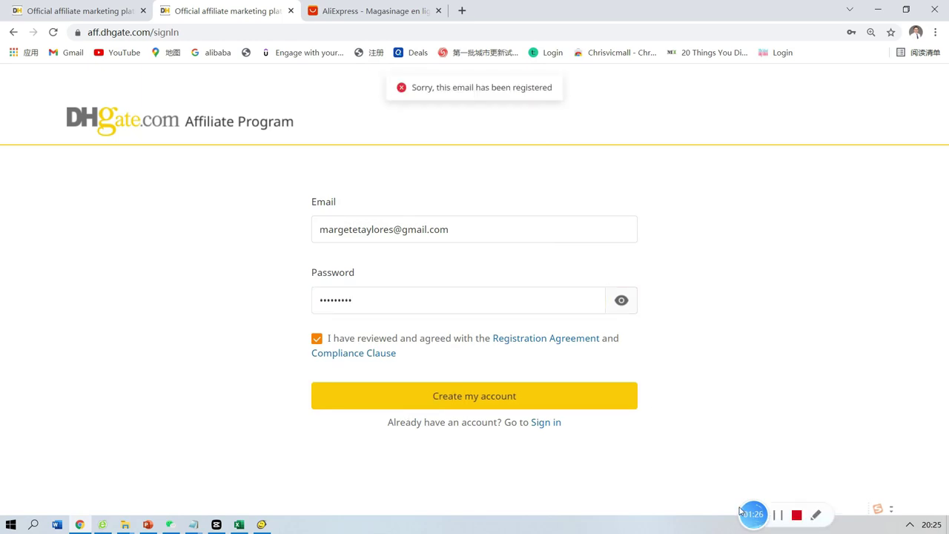
click(778, 516)
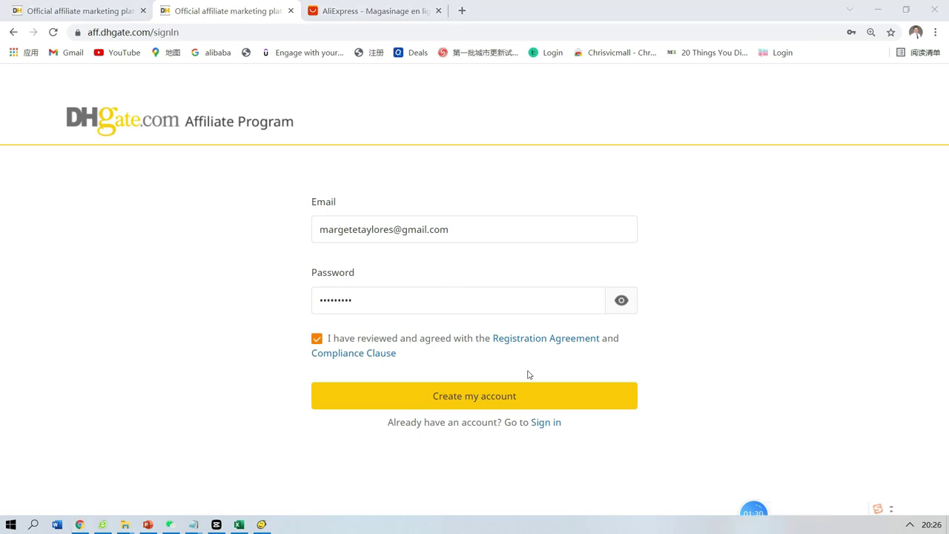
triple_click(445, 231)
key(ctrl+c)
- Go to sign-in, paste the account email, enter the password and attempt to sign in
click(540, 421)
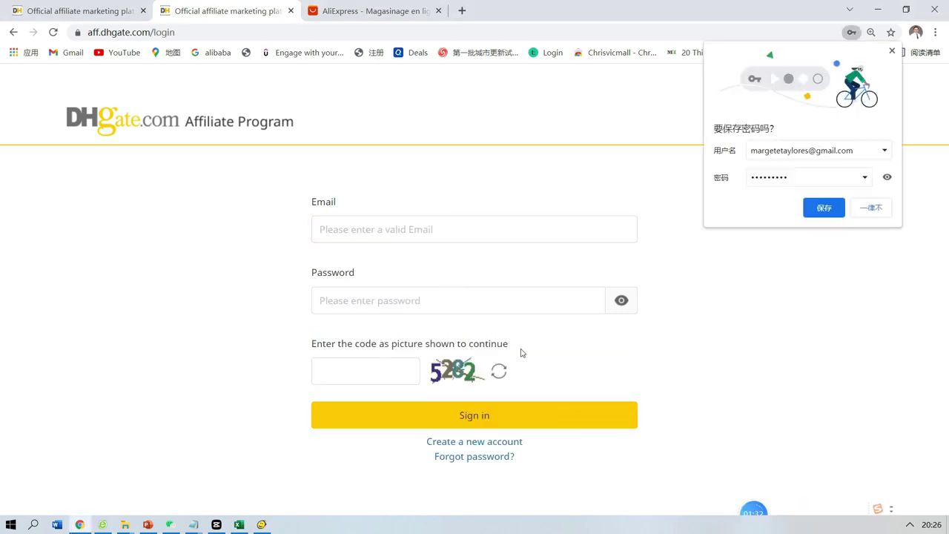
triple_click(494, 216)
key(ctrl+v)
double_click(400, 291)
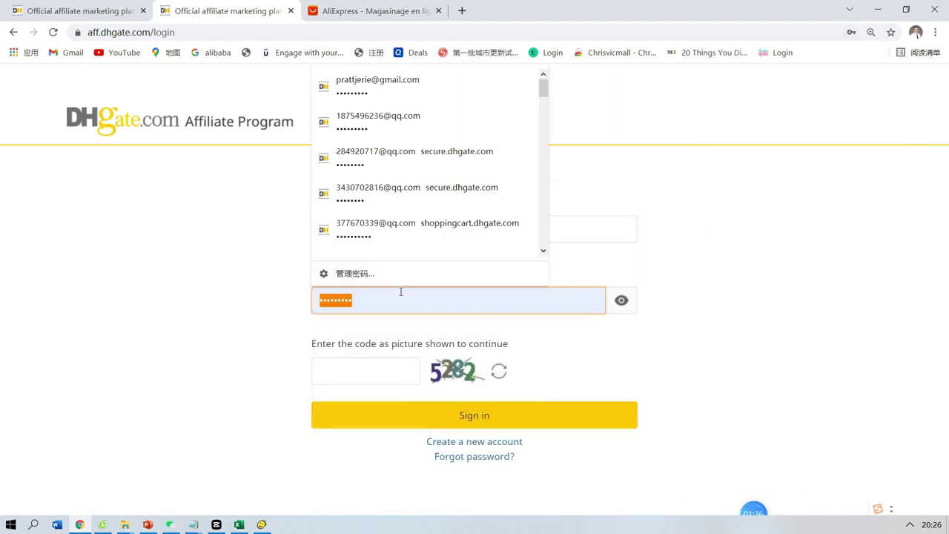
text(********)
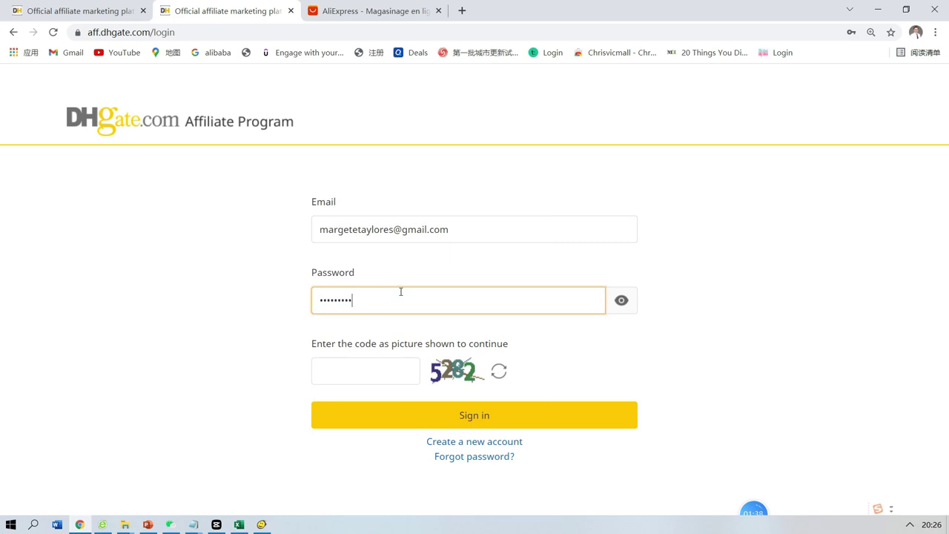
click(352, 371)
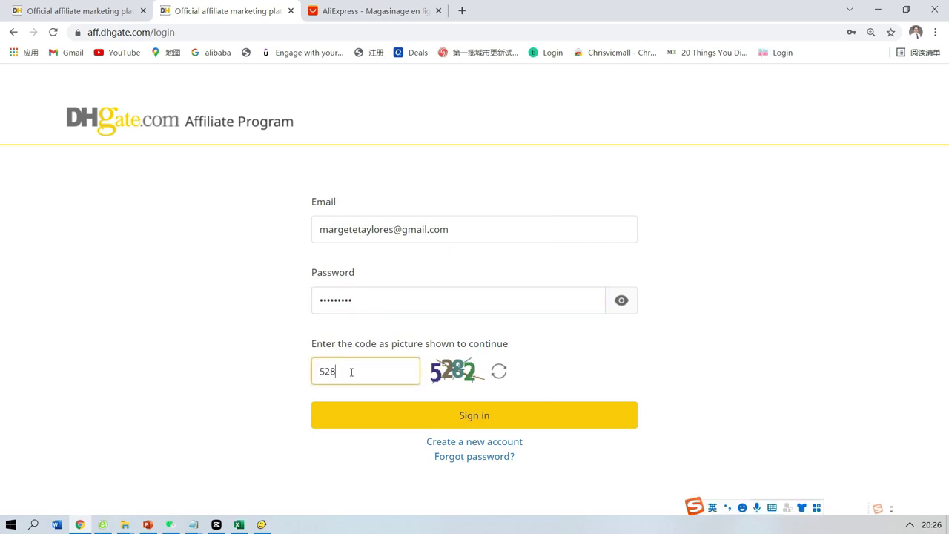
click(437, 429)
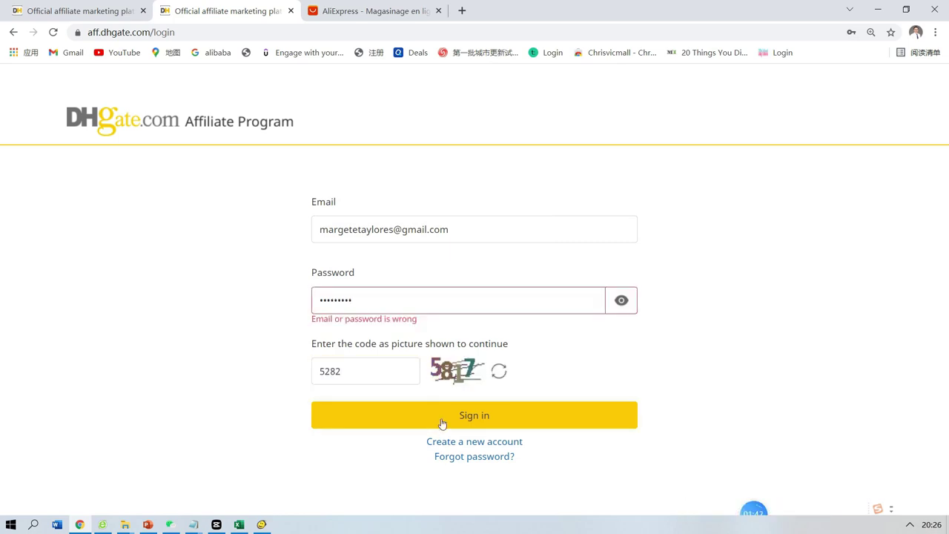
- Retry signing in with a new verification code and a corrected password
double_click(381, 369)
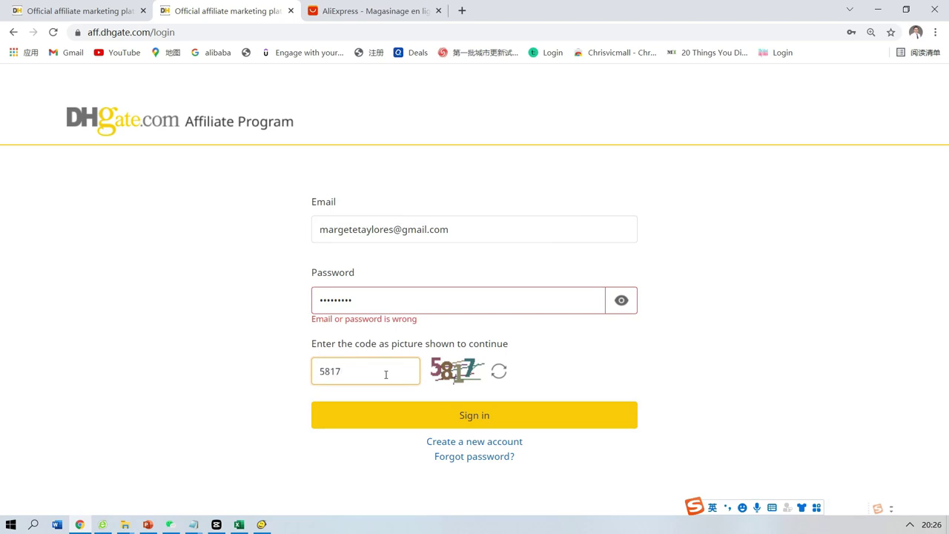
click(428, 424)
double_click(419, 299)
text(••••)
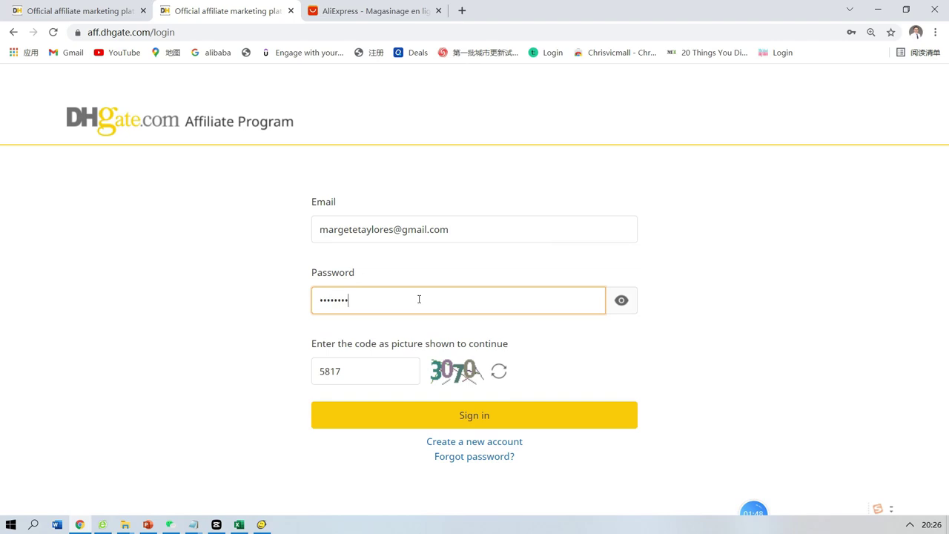
click(435, 415)
- Enter a fresh verification code to complete sign-in and save the password in Chrome
mouse_move(771, 510)
key(BackSpace)
key(BackSpace)
key(BackSpace)
key(BackSpace)
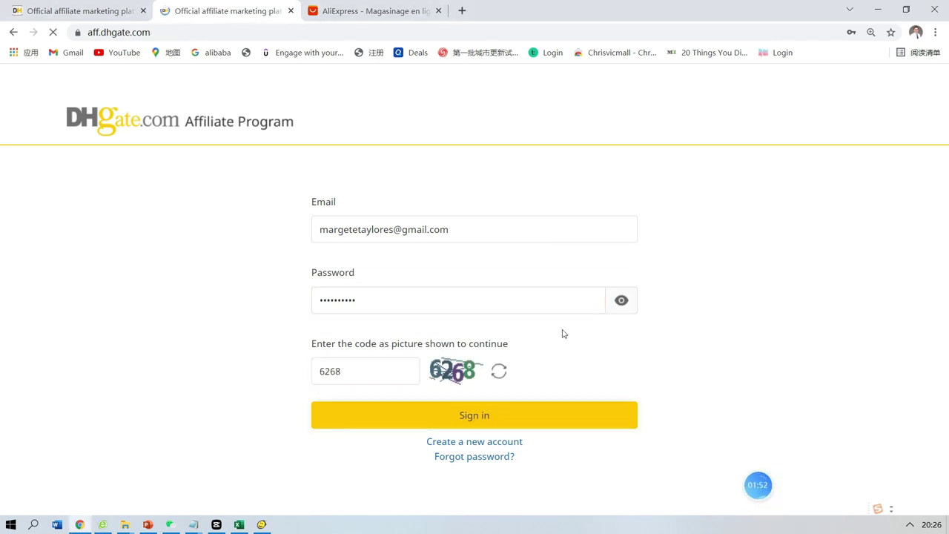
key(Return)
click(813, 204)
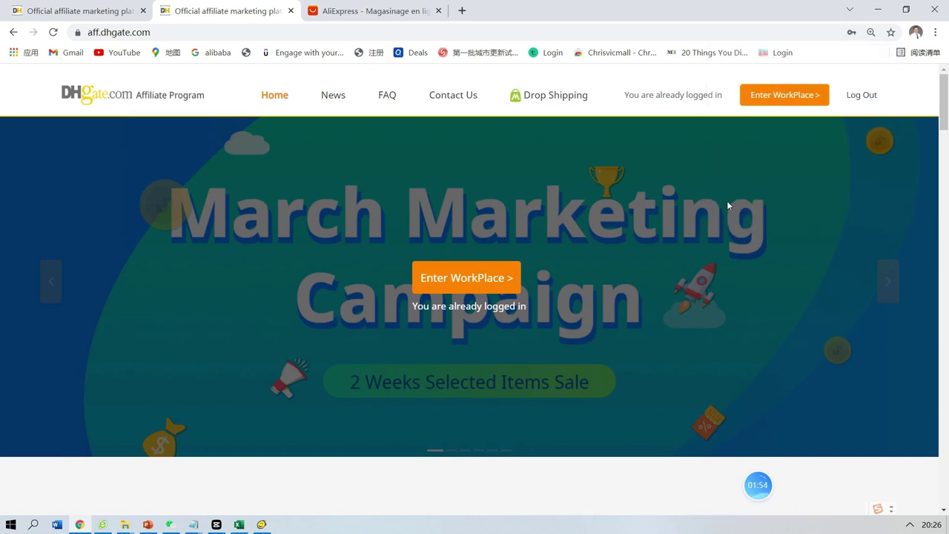
- Enter the affiliate workplace and dismiss the Media details dialog
scroll(719, 224, down, 3)
scroll(667, 237, up, 3)
click(503, 275)
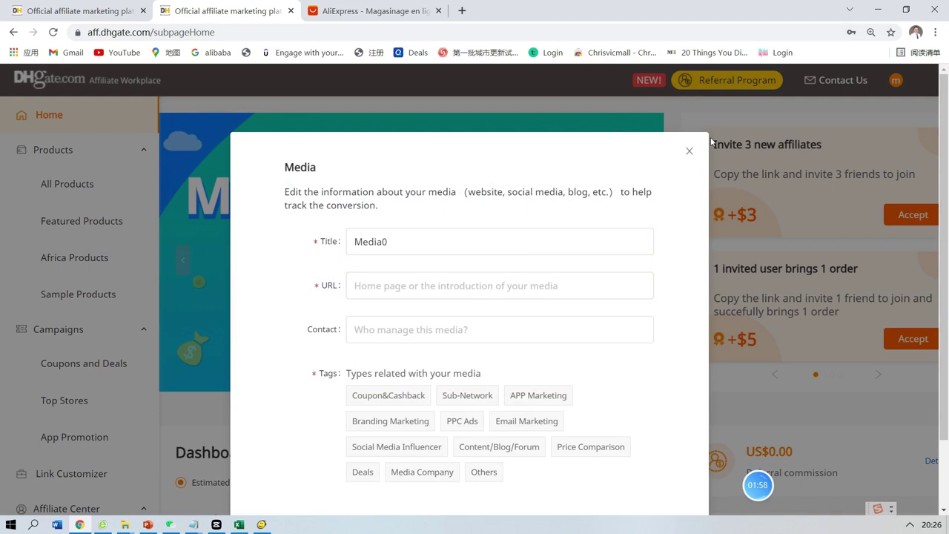
click(689, 150)
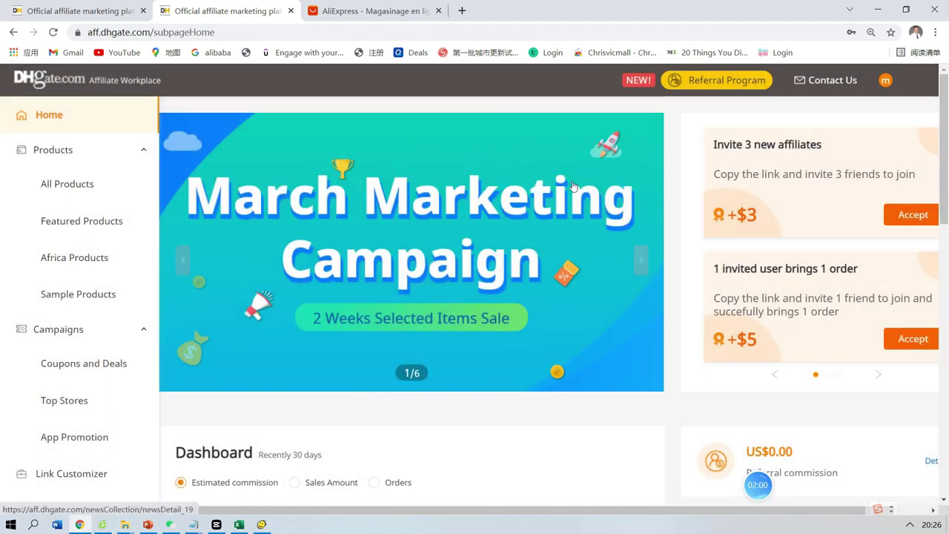
- Check the US $0.00 account balance and Withdraw Record, then open All Products
scroll(140, 271, down, 2)
scroll(117, 284, down, 3)
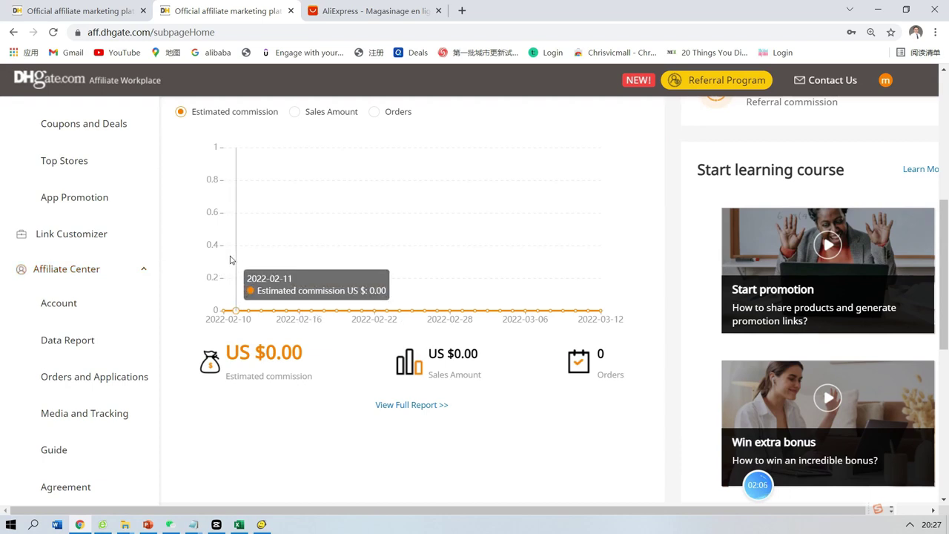
click(116, 312)
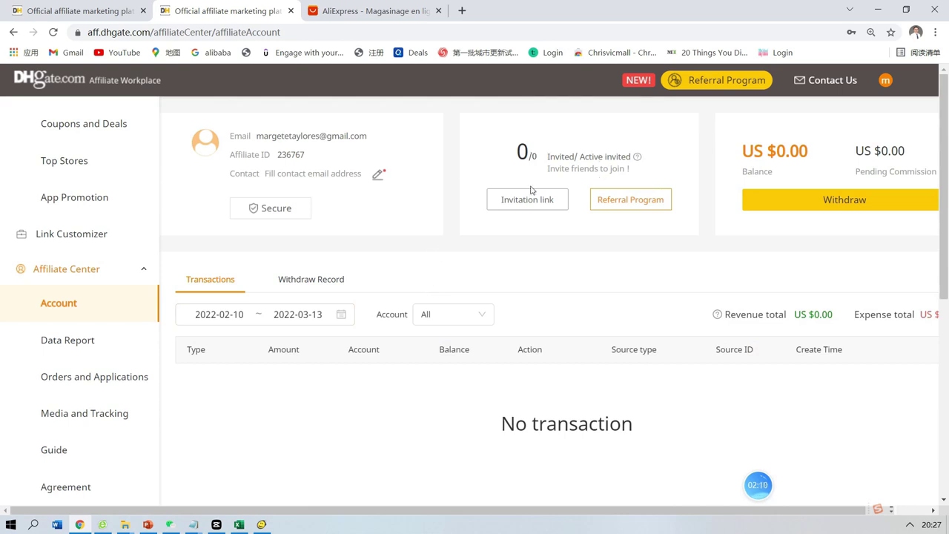
drag(744, 151, 806, 181)
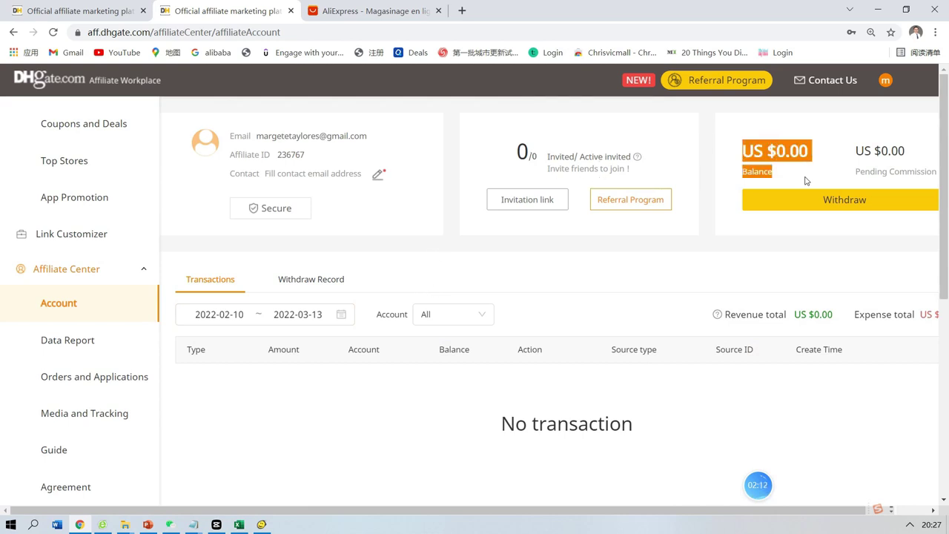
click(337, 279)
click(226, 280)
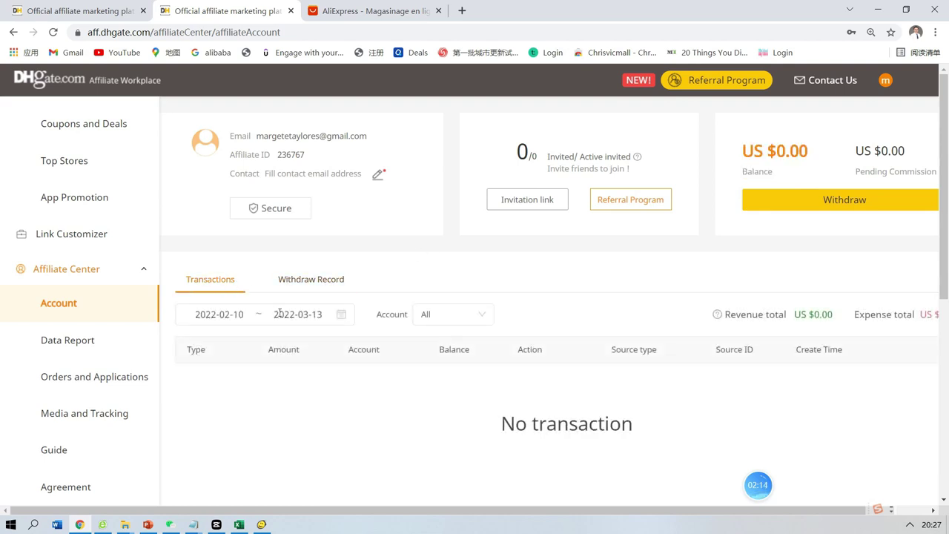
triple_click(764, 151)
click(326, 281)
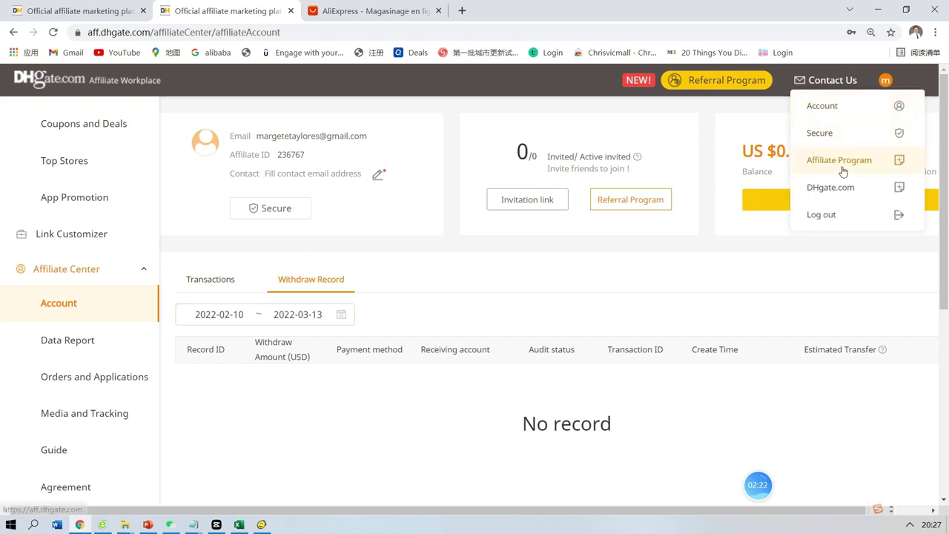
scroll(69, 218, up, 4)
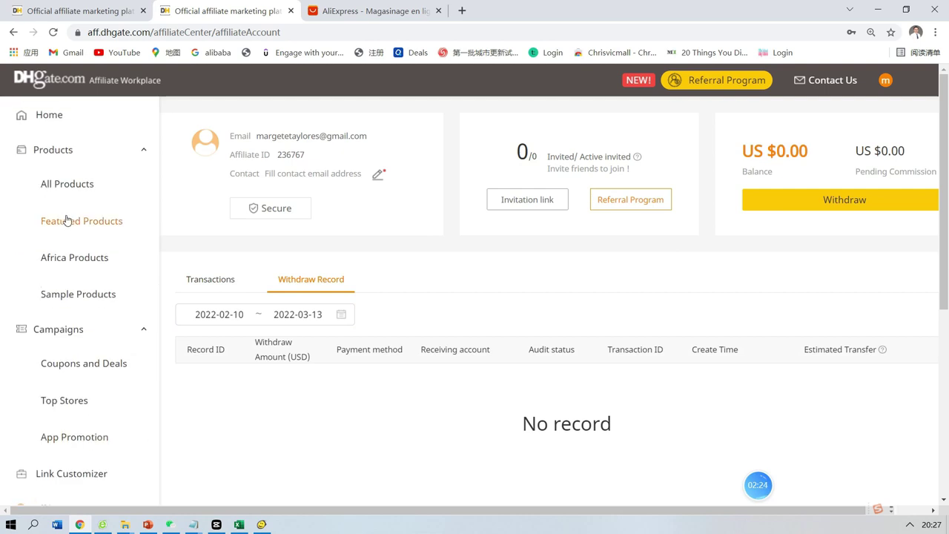
click(66, 184)
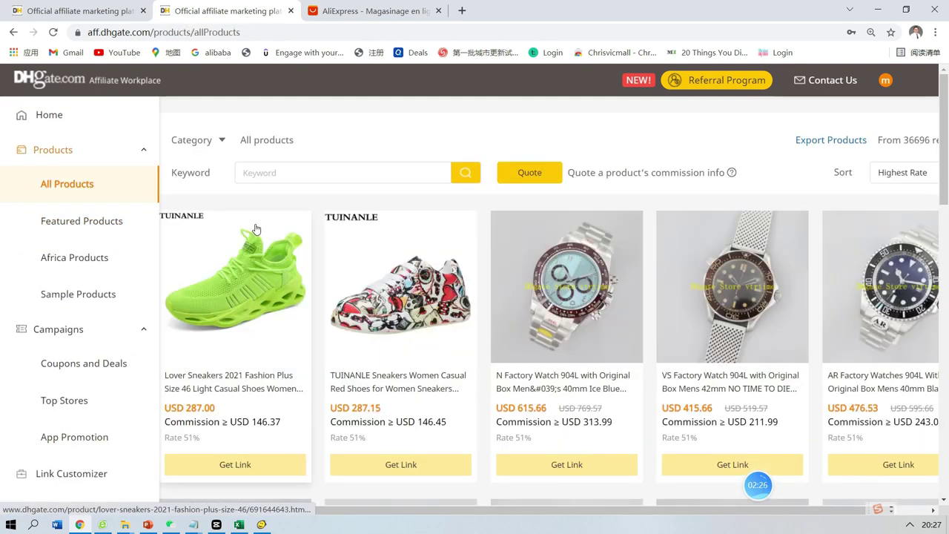
- Generate a short promotion link for the 'Coupon center up to 80% off' deal and select it
click(79, 364)
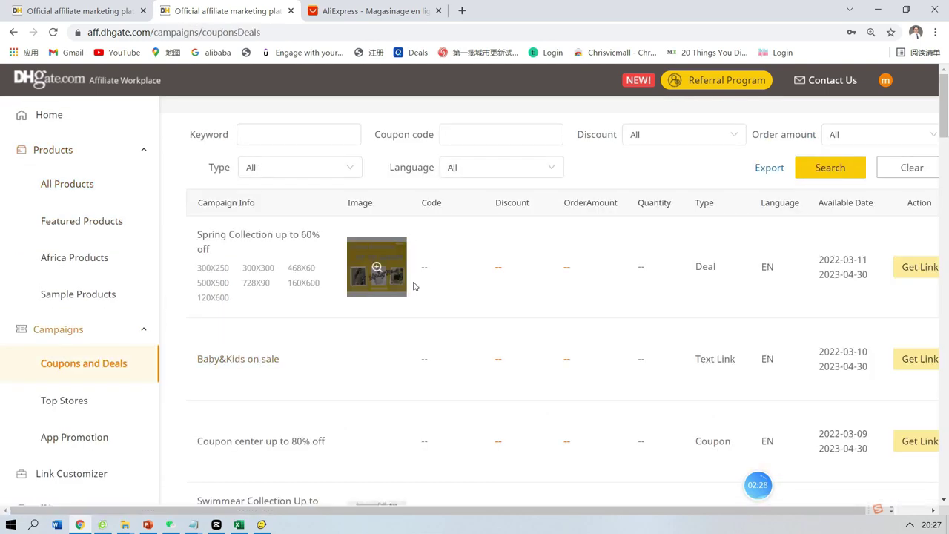
scroll(474, 294, down, 2)
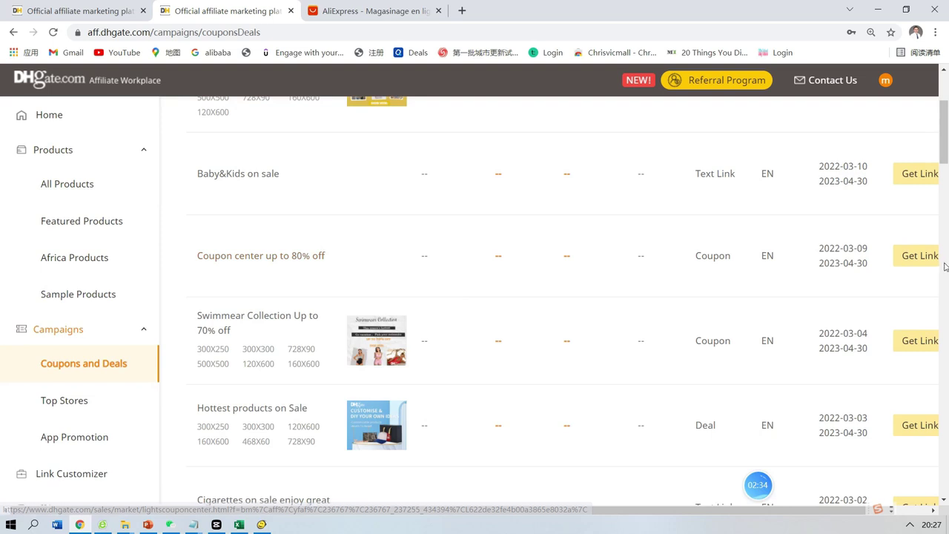
click(921, 255)
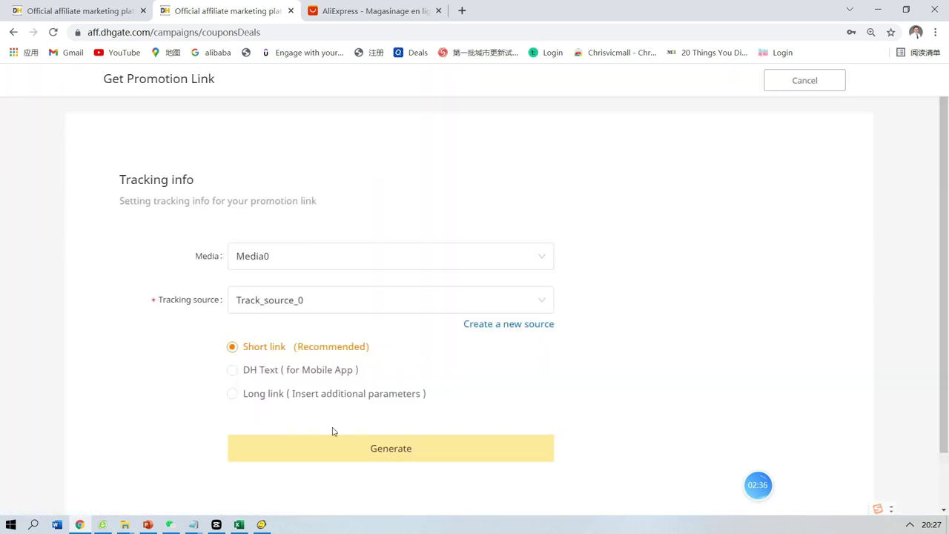
click(364, 450)
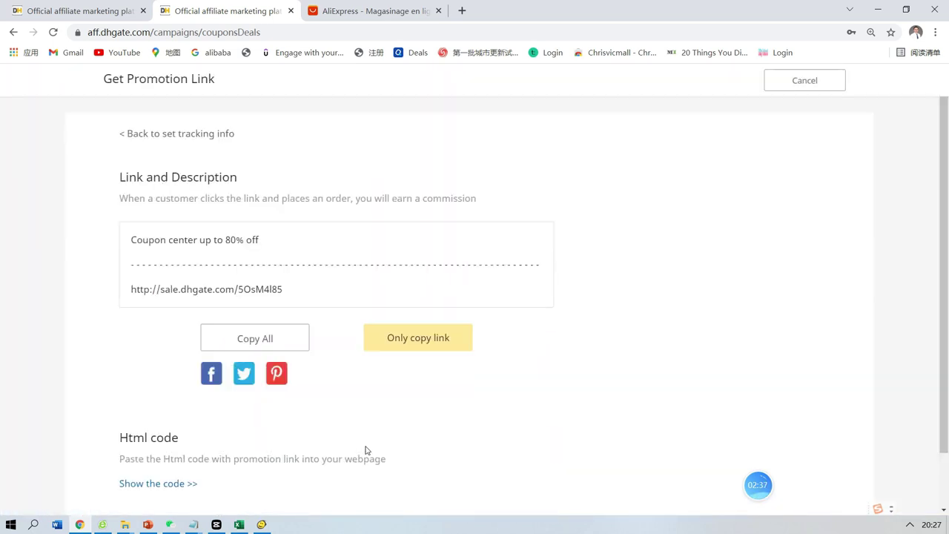
triple_click(272, 289)
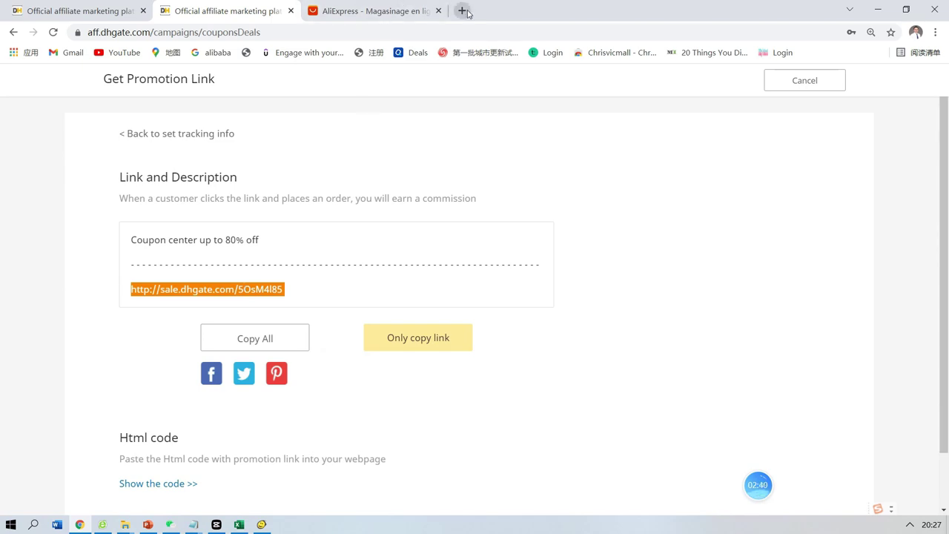
- Test the short link in a new tab to confirm the Coupon Center opens, then return to All Products
click(461, 11)
text(http://sale.dhgate.com/5OsM4l85)
key(Return)
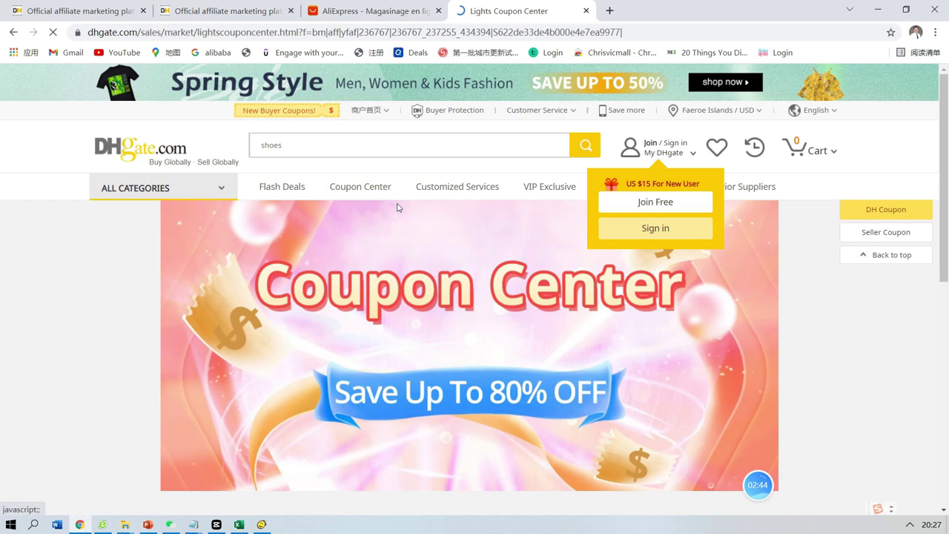
scroll(400, 215, down, 6)
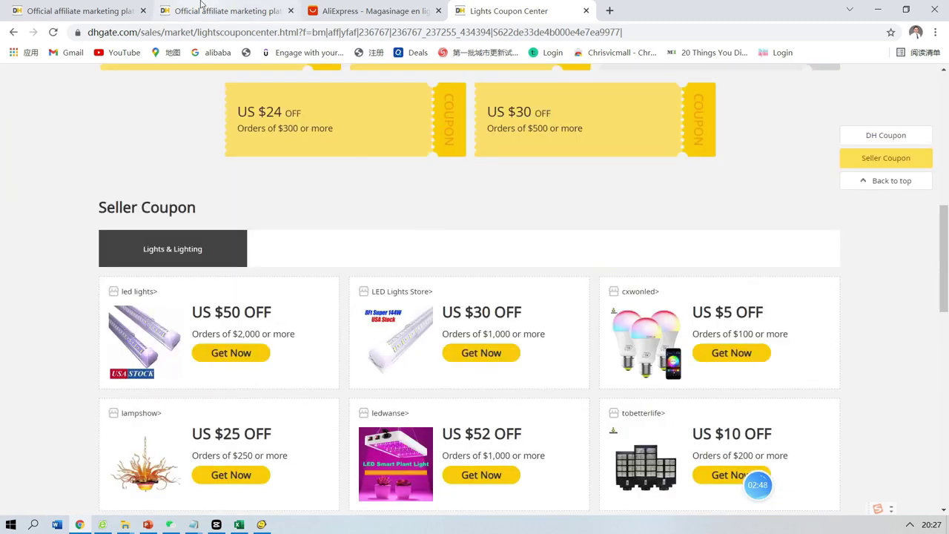
click(74, 10)
click(231, 10)
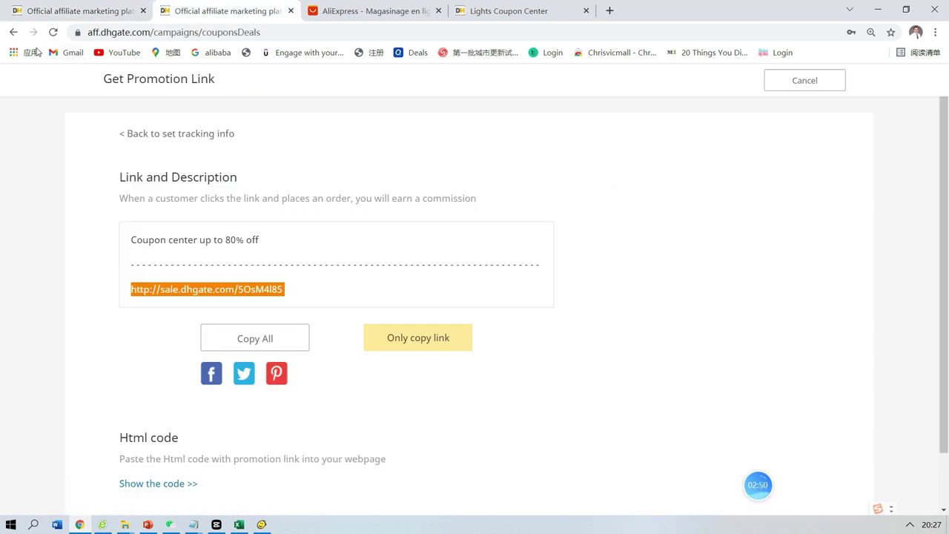
click(13, 32)
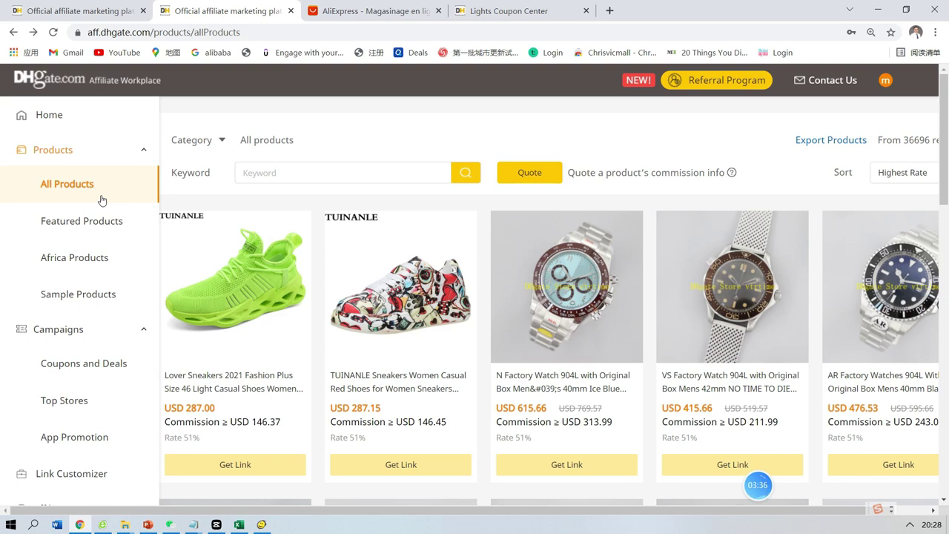
- Browse the product list and highlight the first sneaker's 51% commission rate
scroll(475, 299, down, 7)
scroll(466, 293, down, 2)
scroll(457, 280, up, 11)
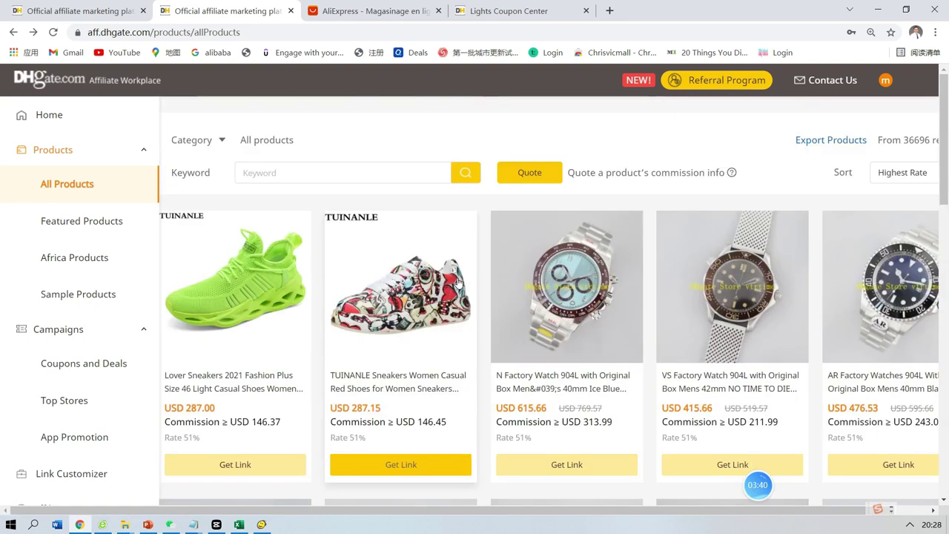
click(192, 140)
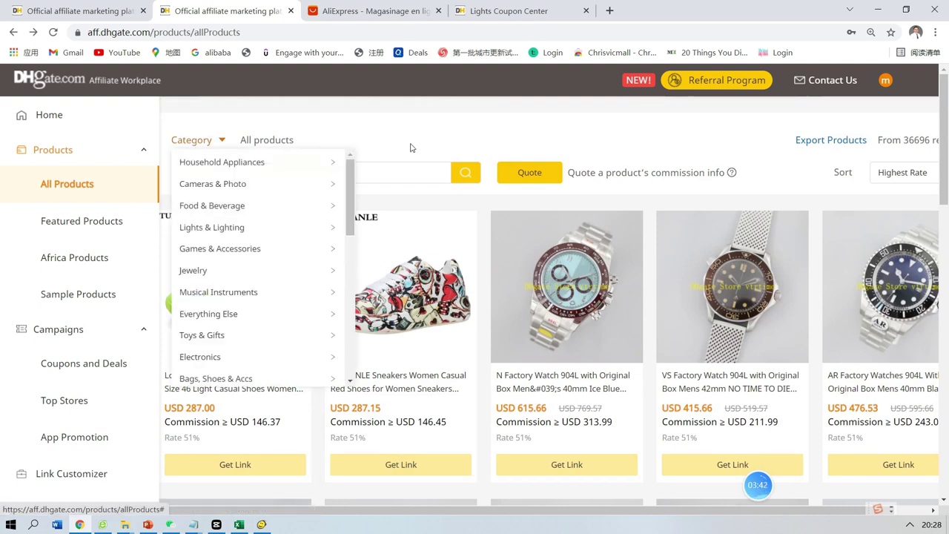
scroll(404, 229, down, 3)
double_click(178, 252)
drag(178, 252, 185, 253)
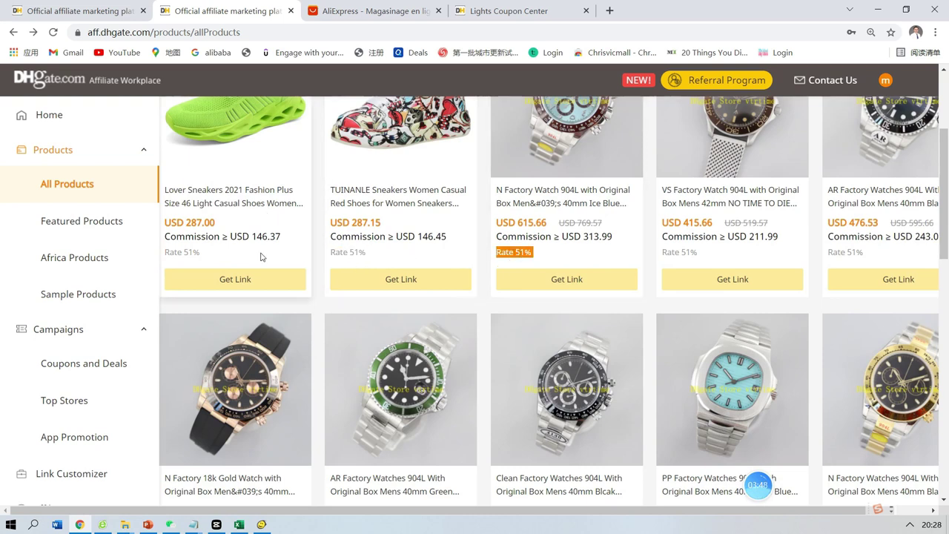
- Generate a Short link promotion link for the Lover Sneakers product and select the URL
click(252, 279)
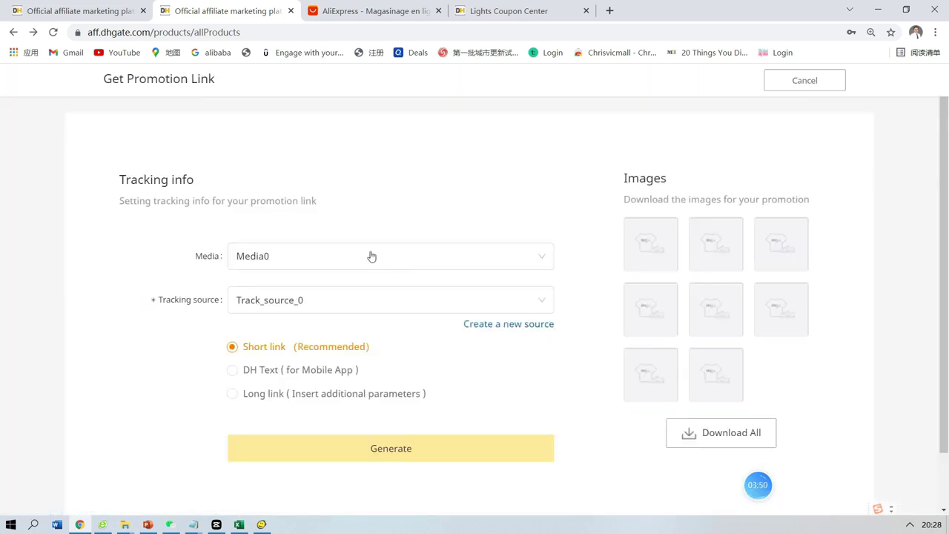
click(233, 370)
click(232, 346)
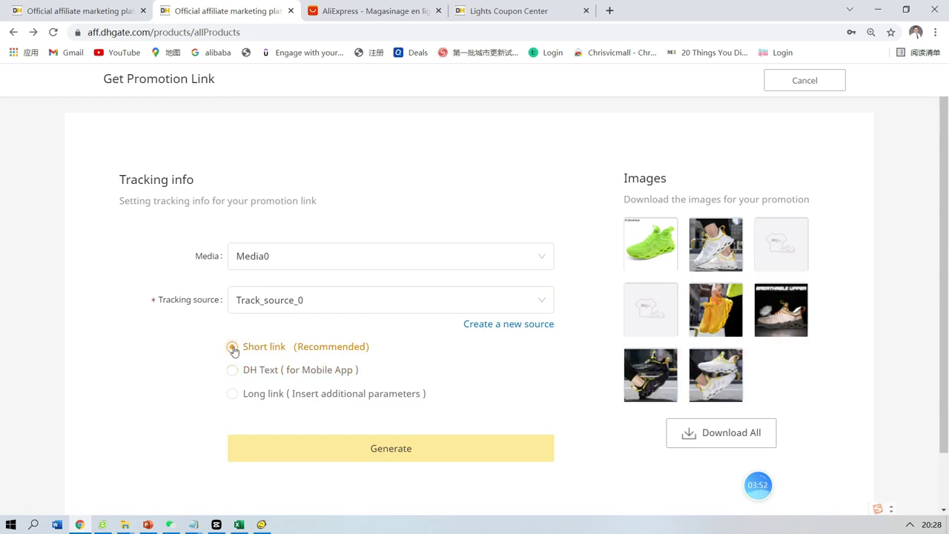
click(232, 393)
click(232, 346)
click(233, 370)
click(236, 348)
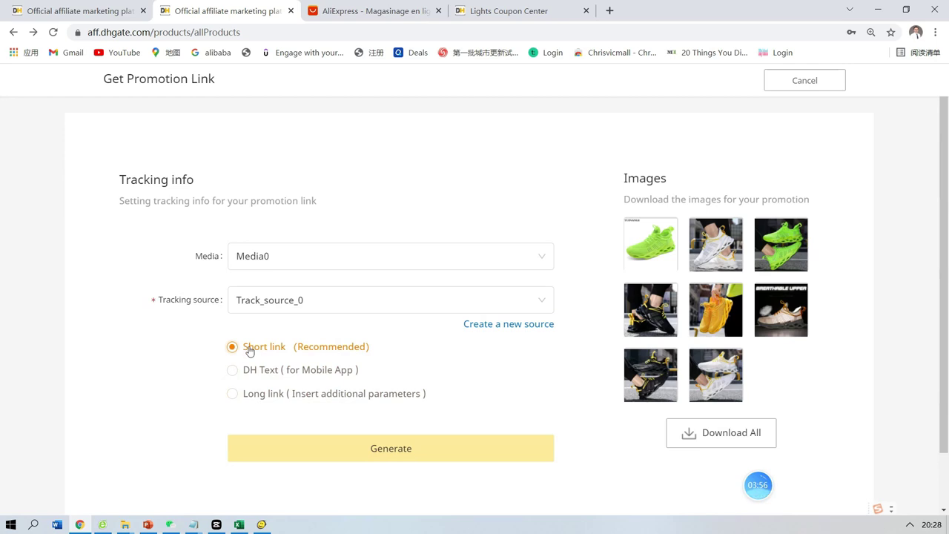
click(360, 448)
drag(275, 303, 121, 299)
- Copy the sneakers short link and load it in a new browser tab
right_click(130, 301)
click(160, 311)
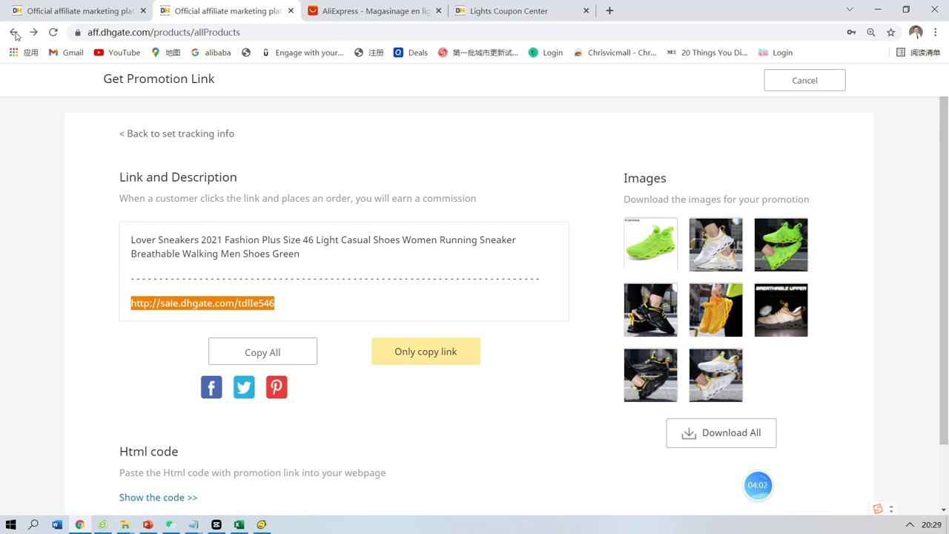
click(609, 10)
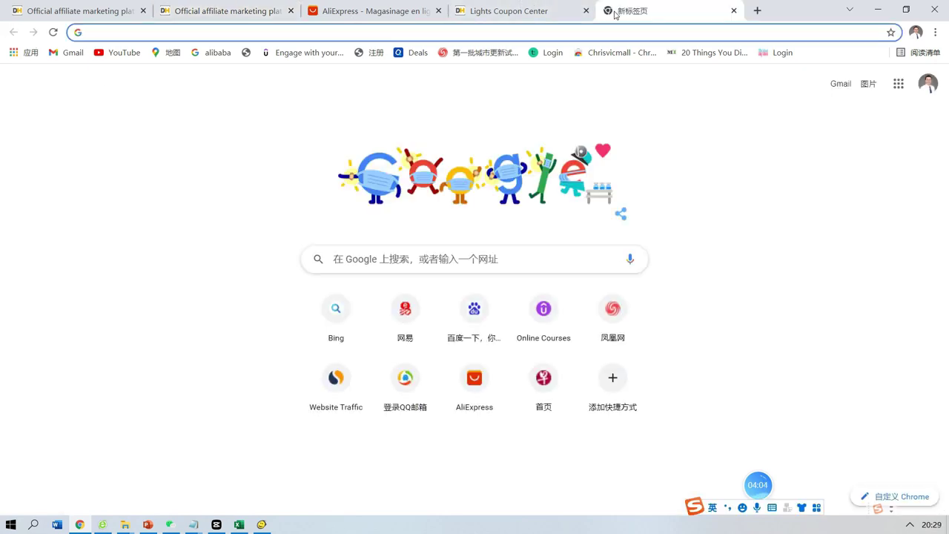
key(ctrl+v)
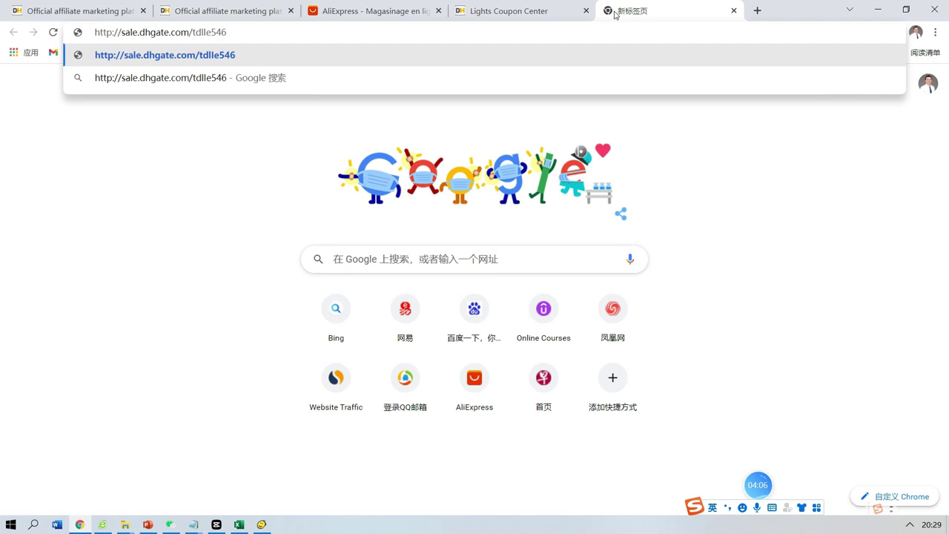
key(Return)
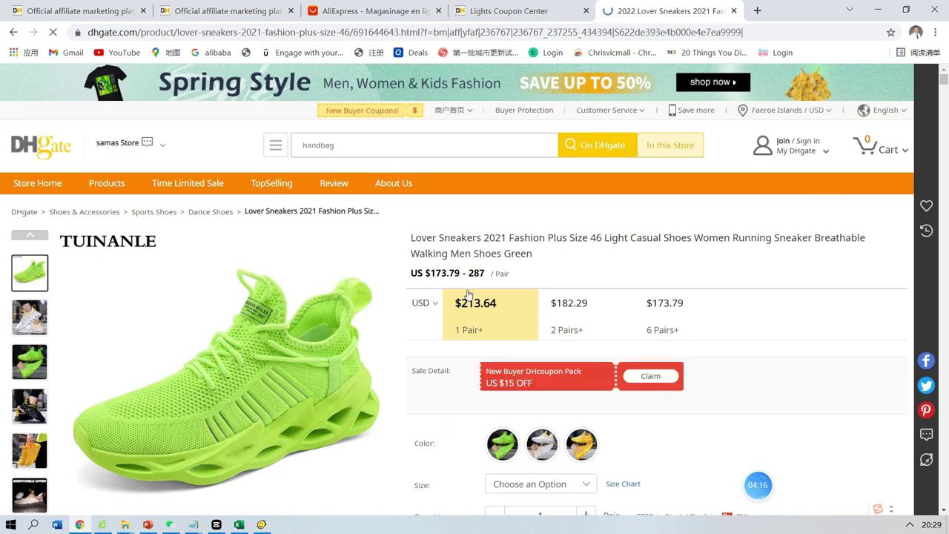
- Confirm the Lover Sneakers product title, then go back to the affiliate account dashboard
triple_click(456, 255)
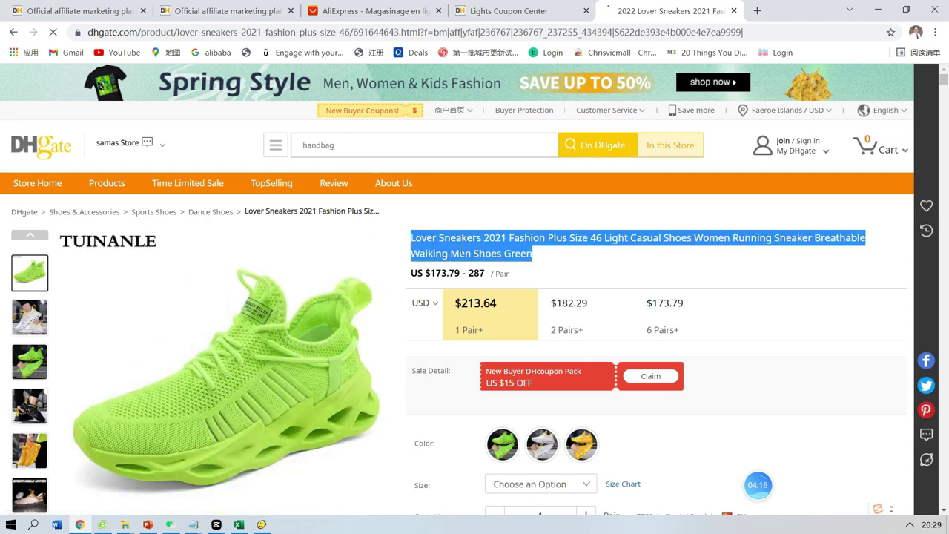
click(200, 6)
click(74, 10)
click(208, 9)
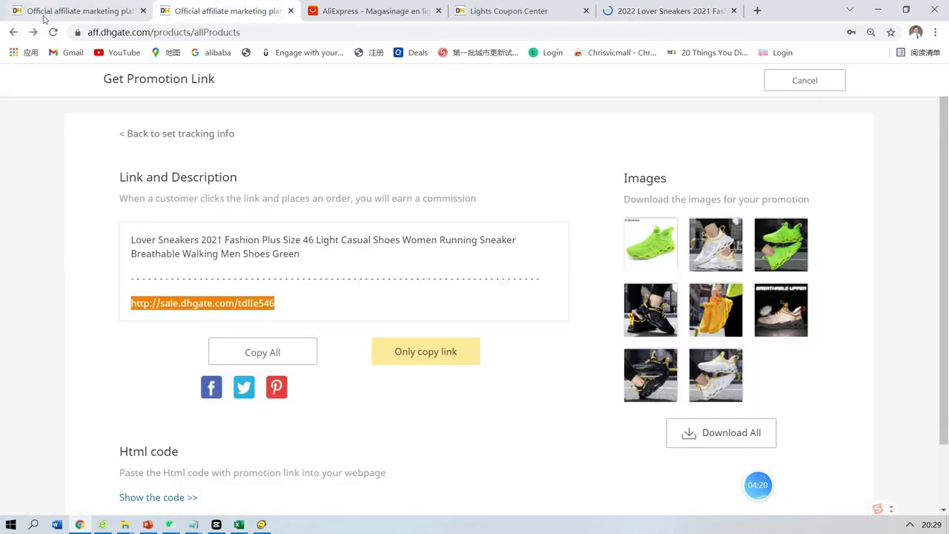
click(12, 32)
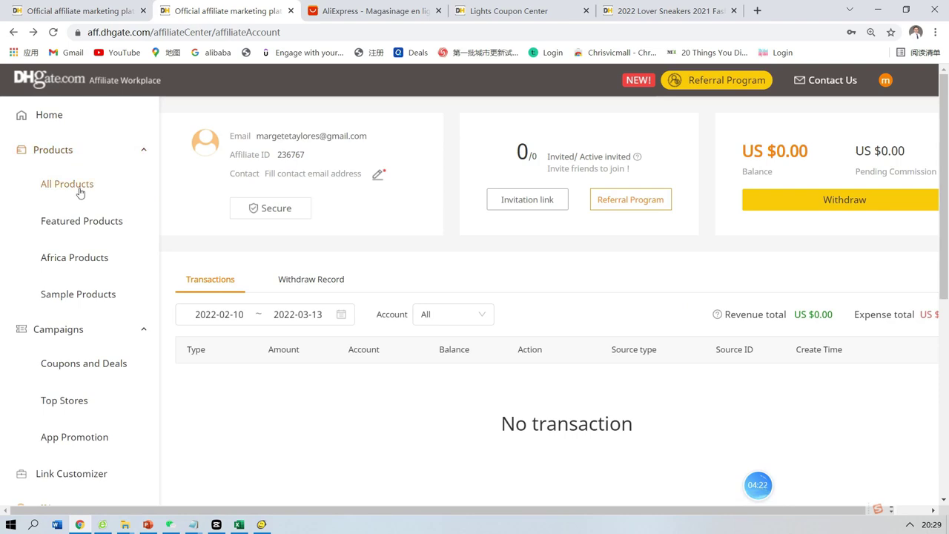
- Filter All Products by the Health & Beauty > Makeup category
click(68, 185)
click(212, 142)
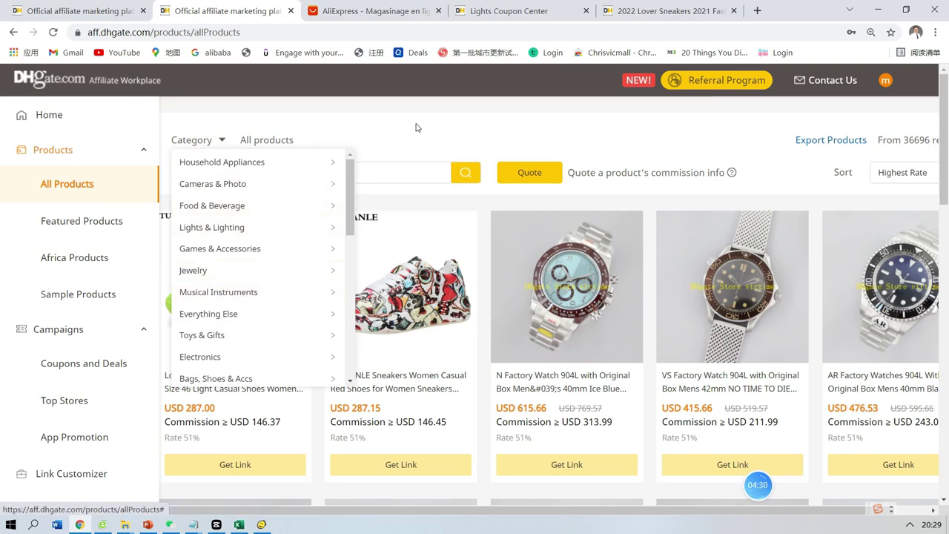
scroll(271, 259, down, 3)
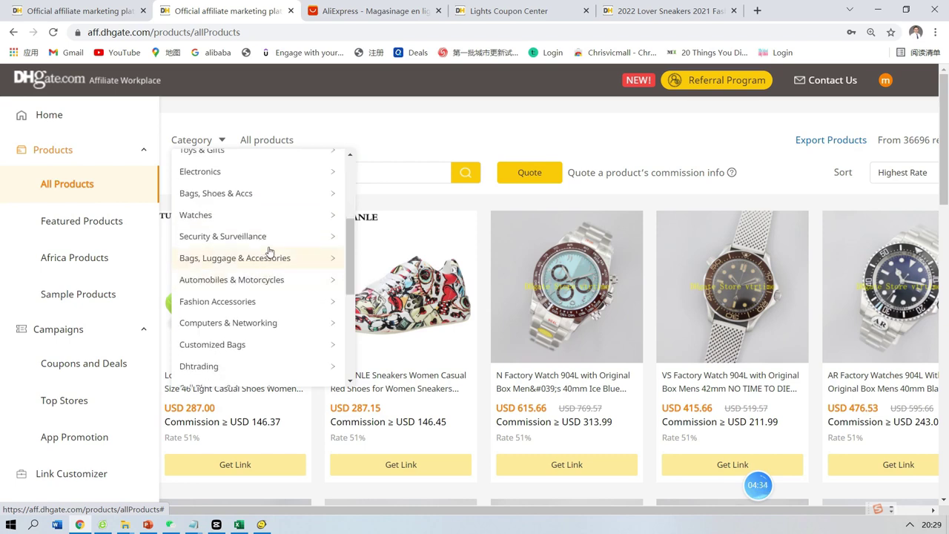
scroll(269, 252, down, 3)
click(226, 313)
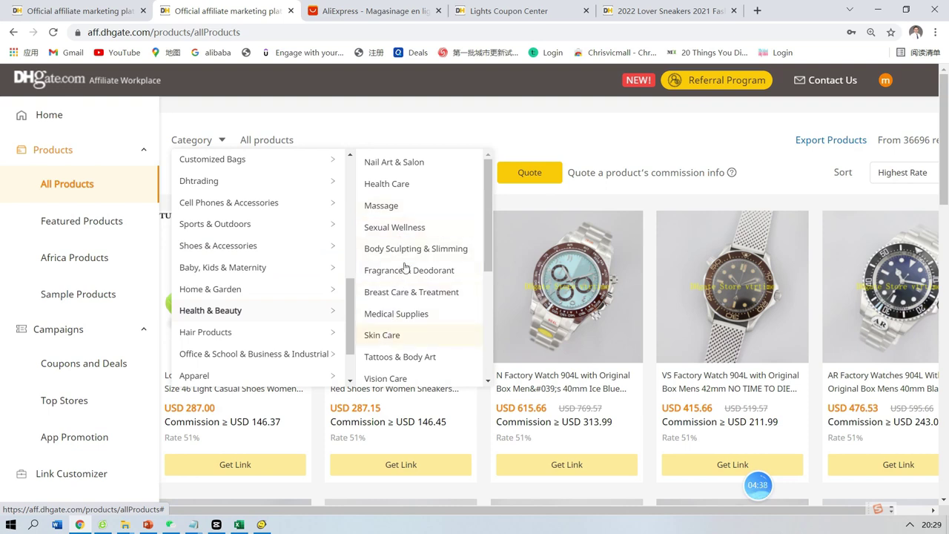
scroll(398, 313, down, 3)
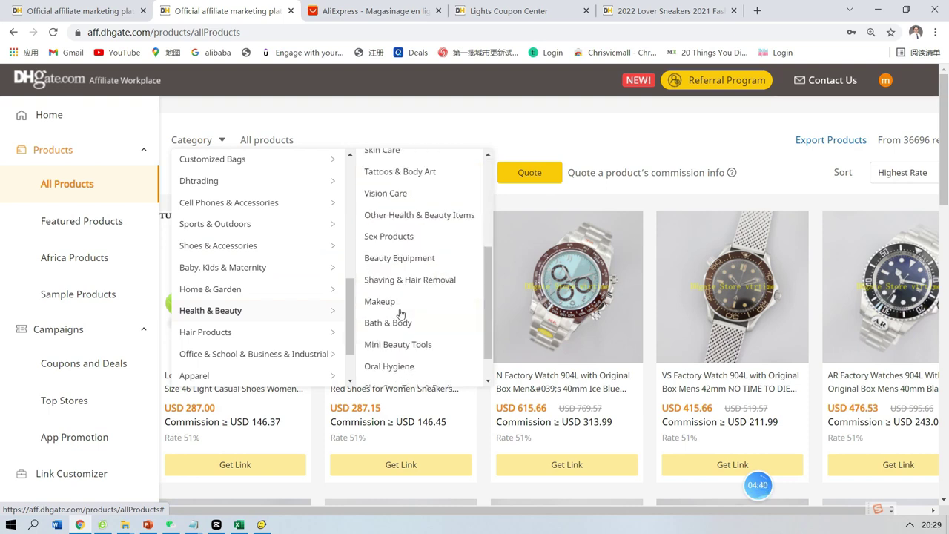
click(391, 298)
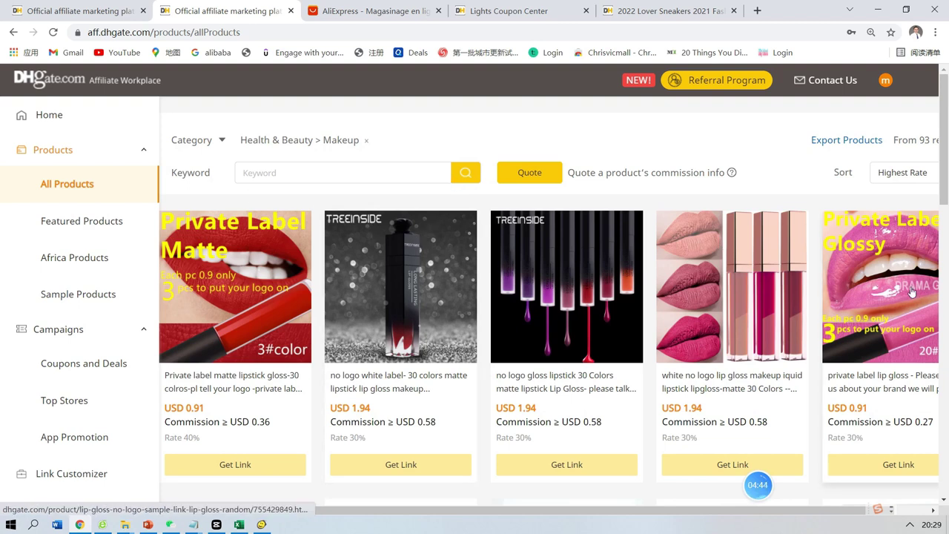
- Browse the Makeup product results, then switch to the AliExpress tab
scroll(407, 302, down, 3)
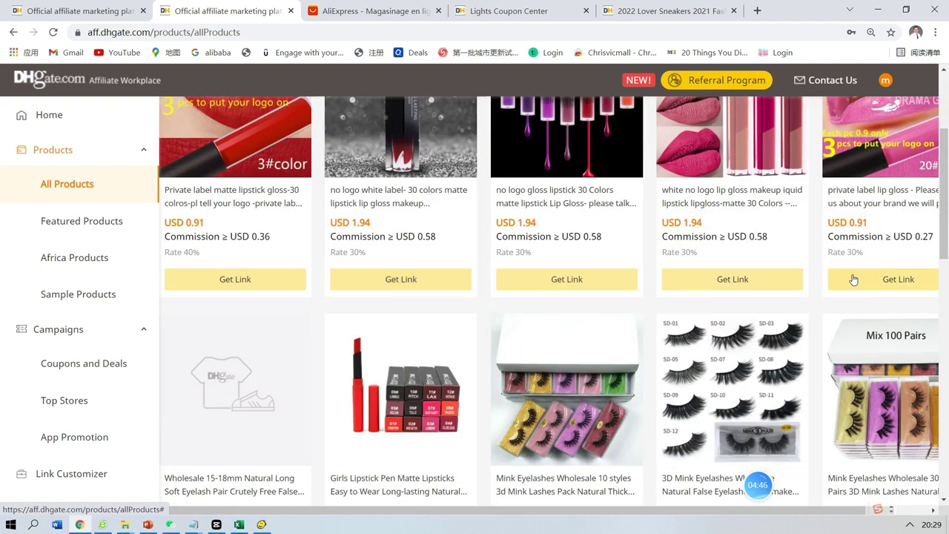
scroll(645, 249, down, 3)
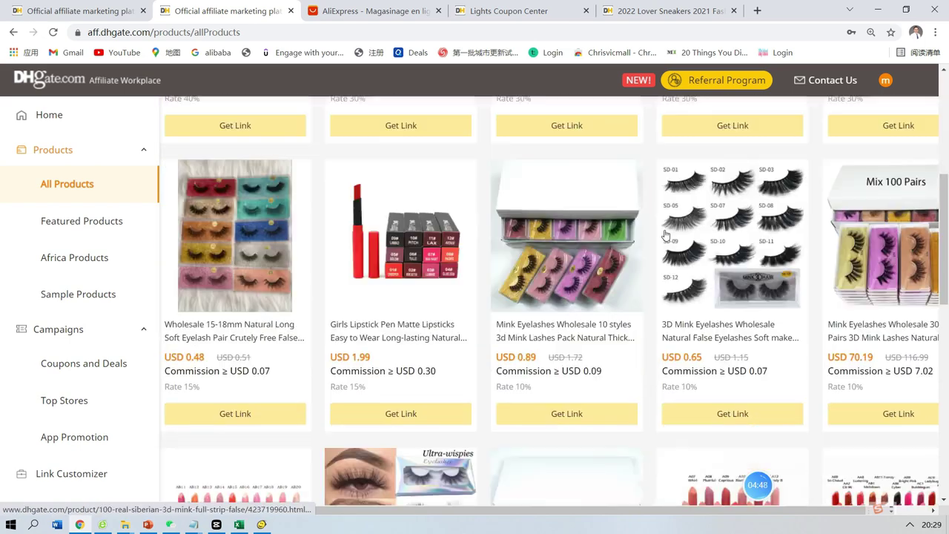
scroll(599, 240, down, 6)
scroll(482, 211, up, 10)
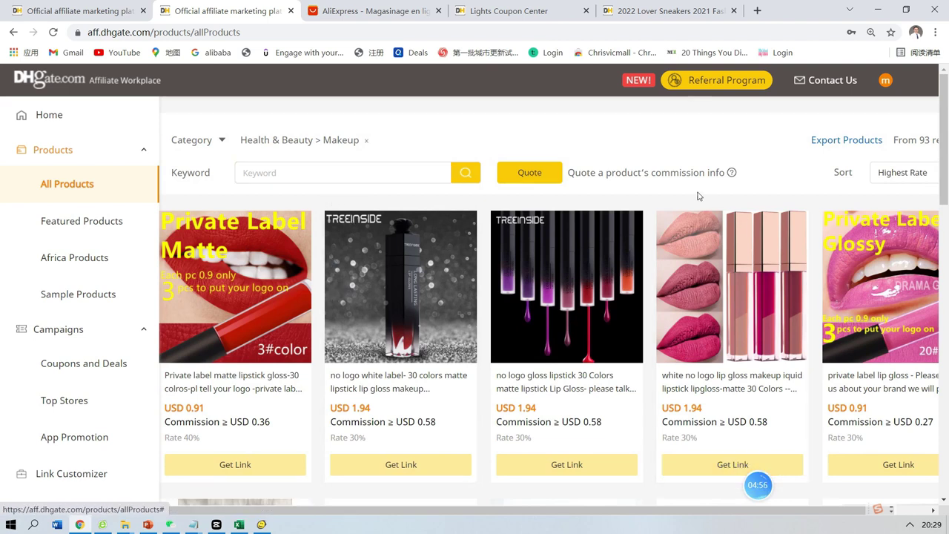
click(391, 5)
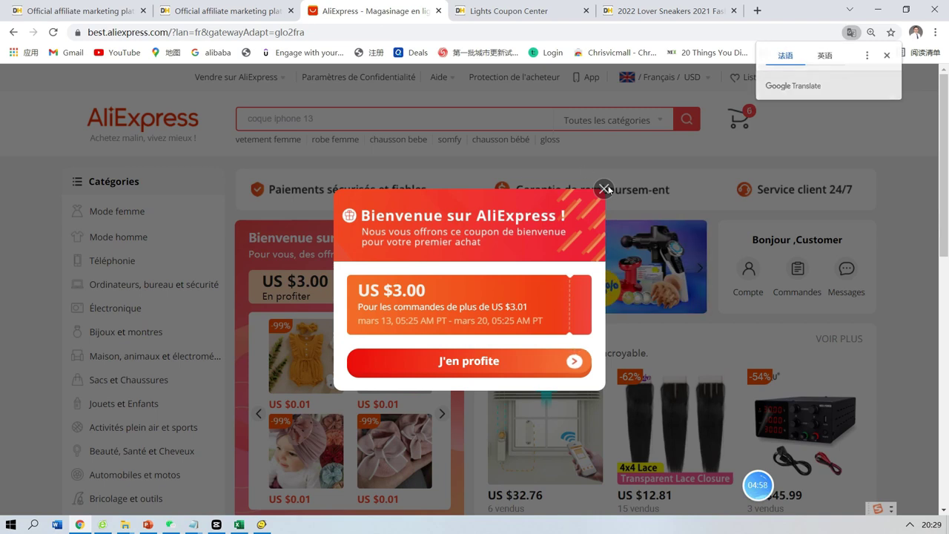
- Close the welcome coupon popup and follow the footer's 'Programme d'affiliés' link to AliExpress Portals
click(607, 187)
scroll(561, 270, down, 5)
scroll(563, 289, down, 5)
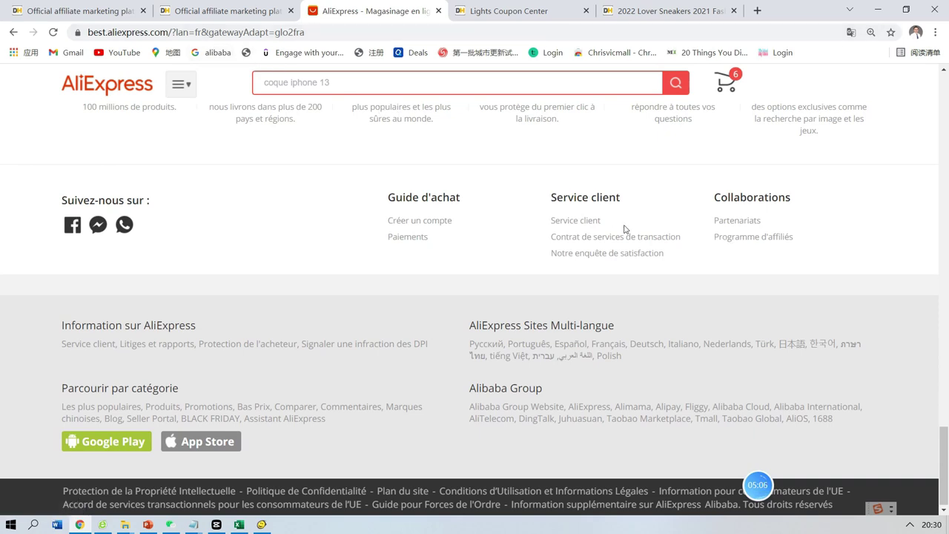
click(724, 238)
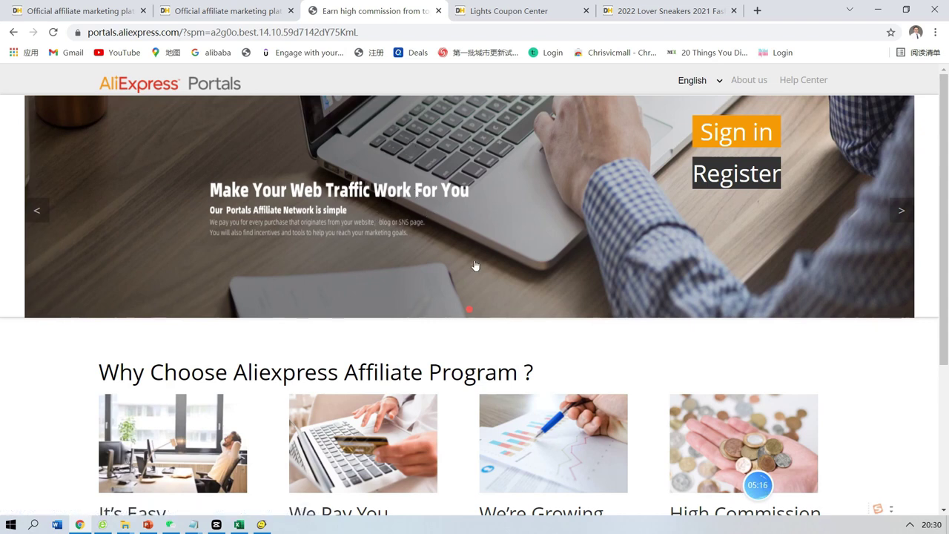
mouse_move(772, 485)
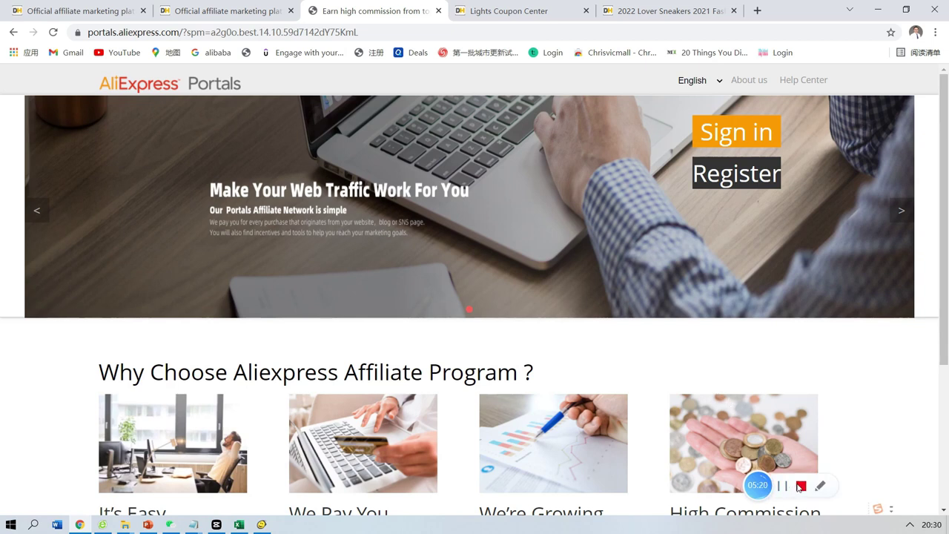
click(800, 486)
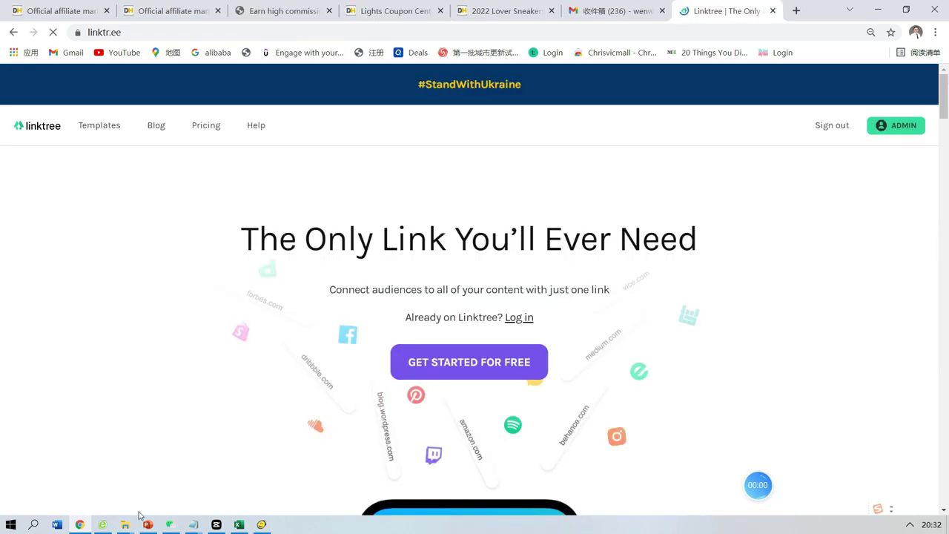
- On the Step2 : Linktree slide, append 'free' to the 'Register account on linktr.ee' point
click(148, 524)
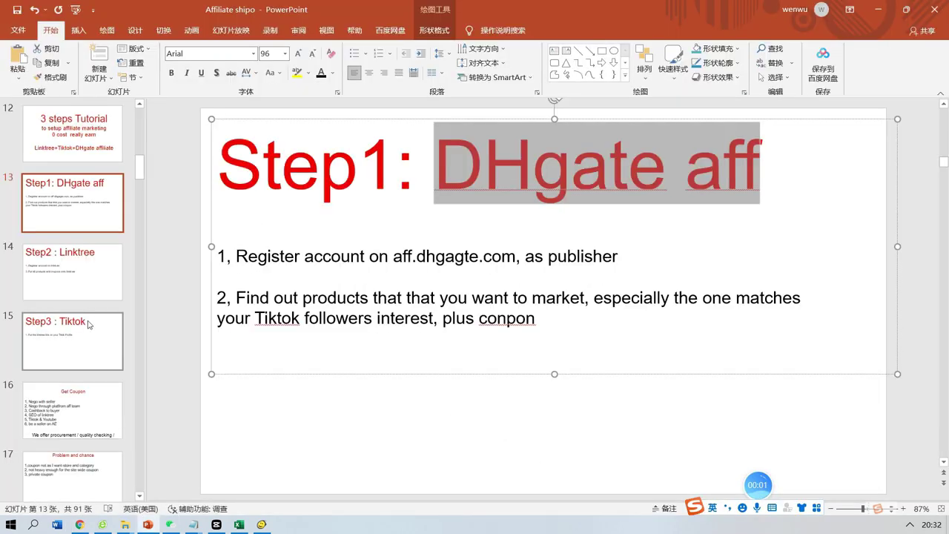
click(73, 272)
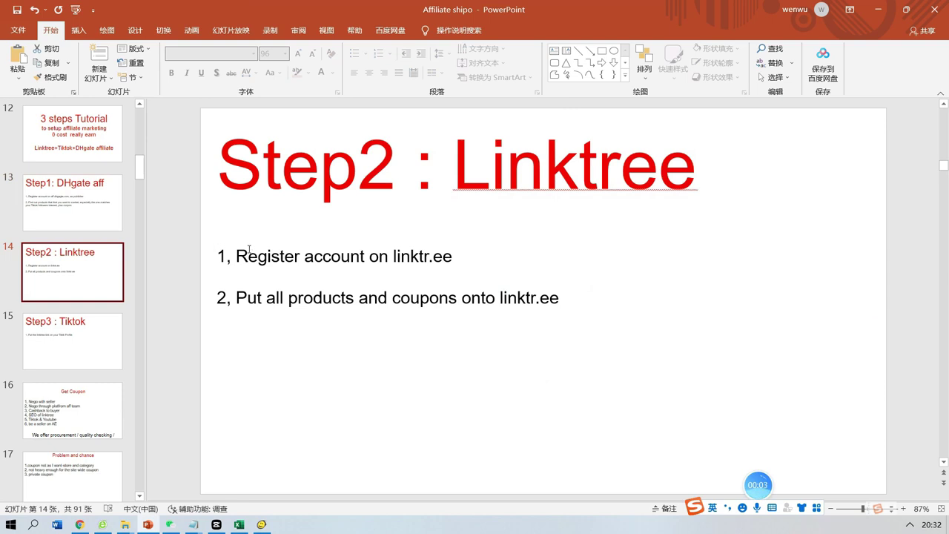
click(239, 255)
triple_click(456, 254)
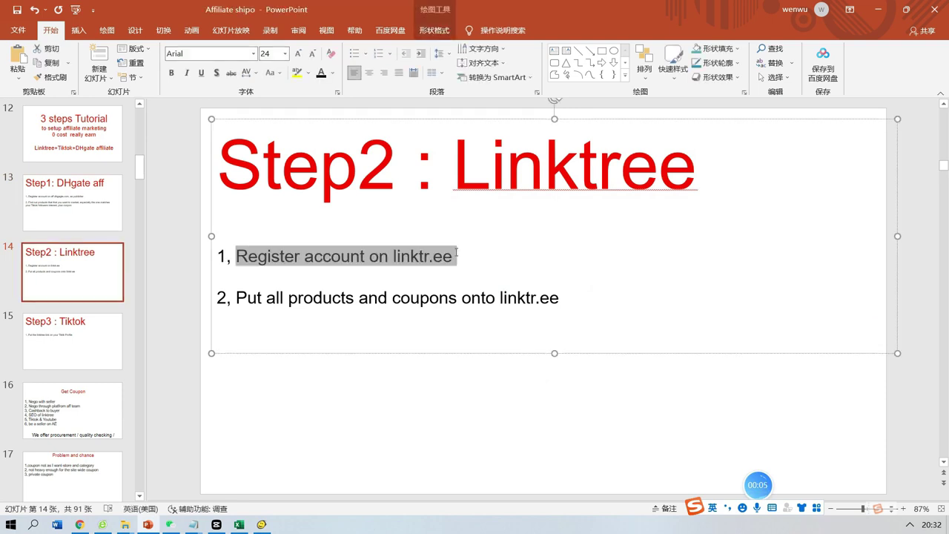
click(481, 267)
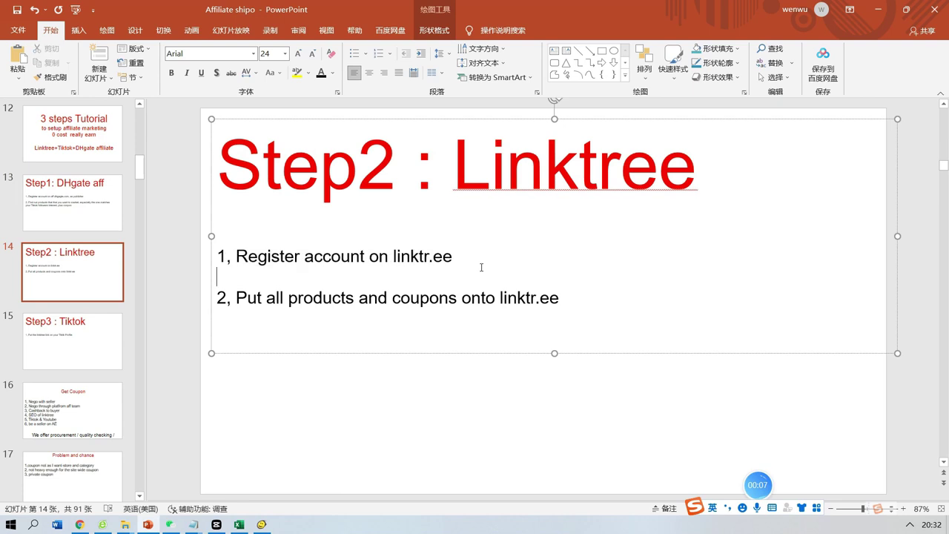
key(Delete)
text(f)
key(BackSpace)
text(free)
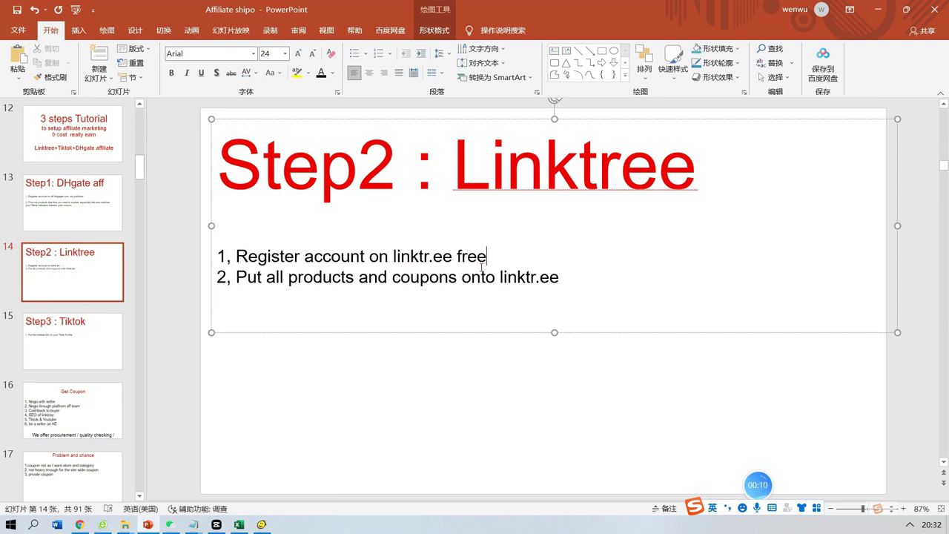
key(Return)
- Save the presentation, dismissing the font-saving warning, and return to the browser
key(ctrl+s)
click(419, 302)
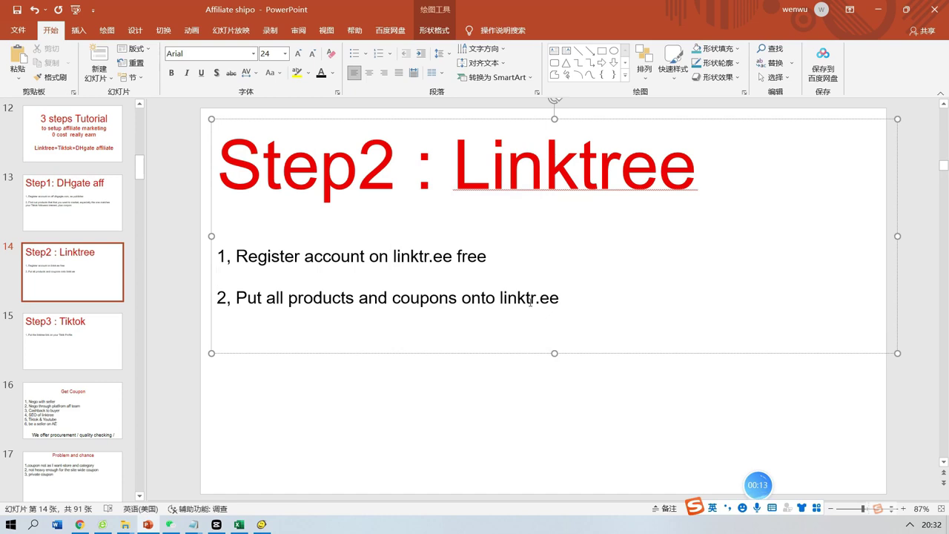
click(79, 524)
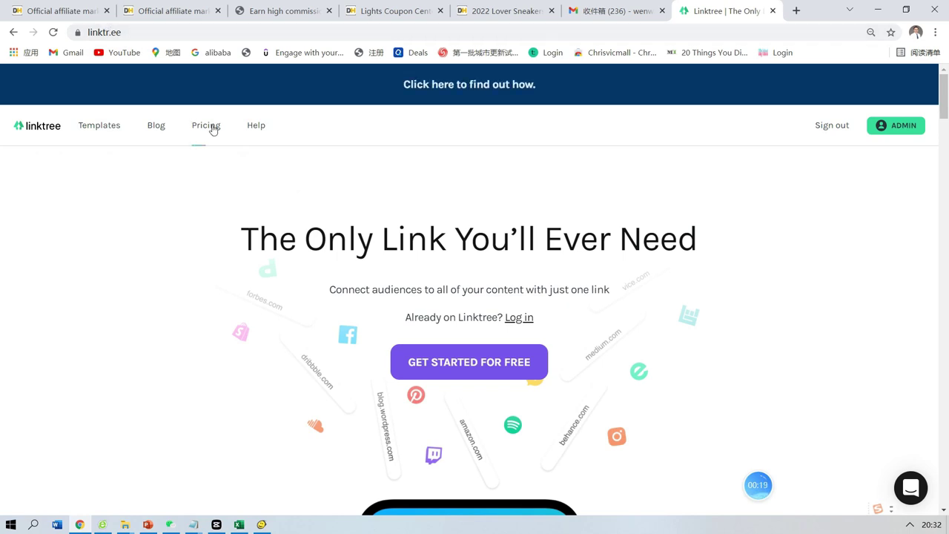
- Sign out, open the SIGN UP FREE form and fill in the account e-mail address
click(851, 135)
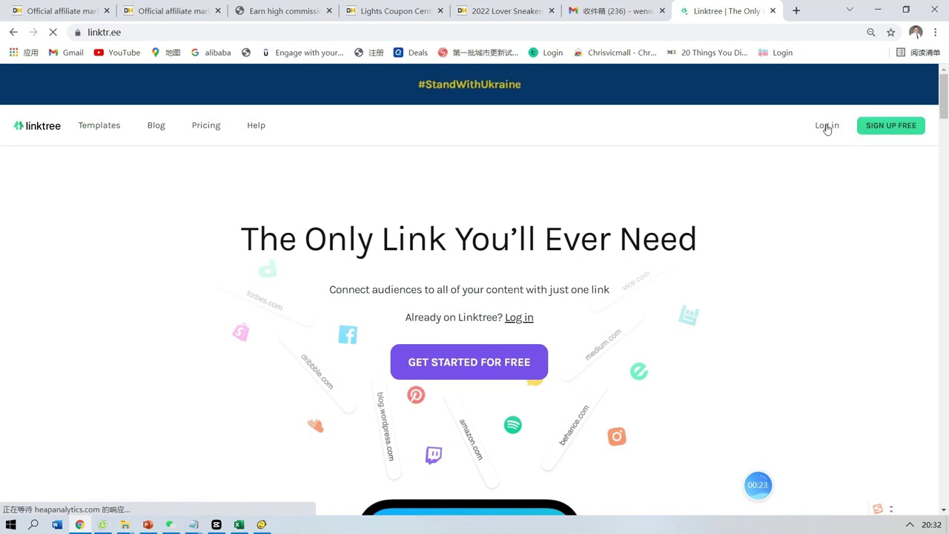
click(872, 128)
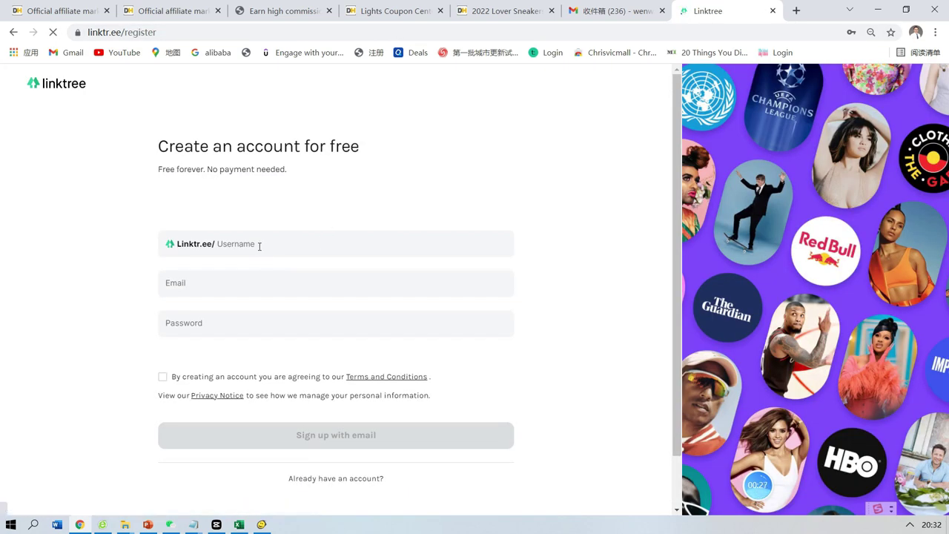
click(233, 278)
drag(239, 293, 85, 287)
key(BackSpace)
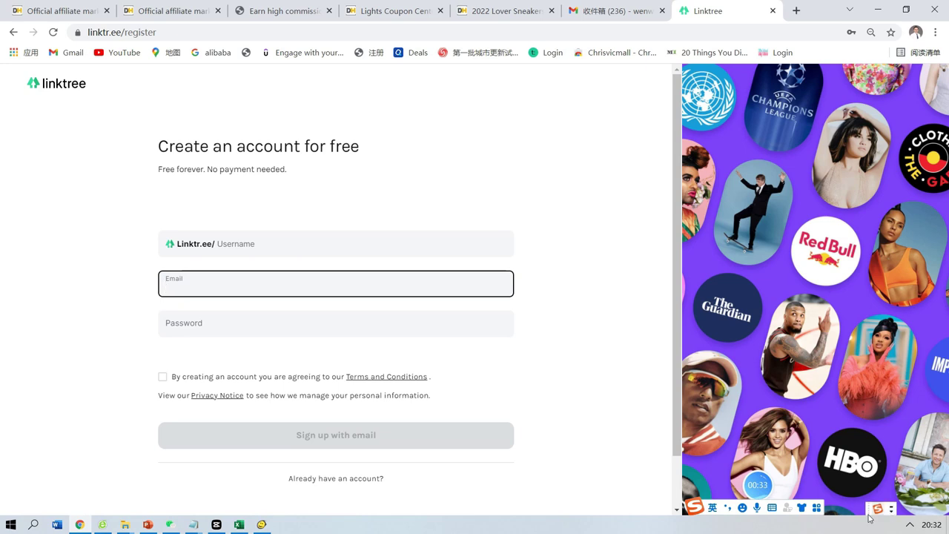
mouse_move(777, 486)
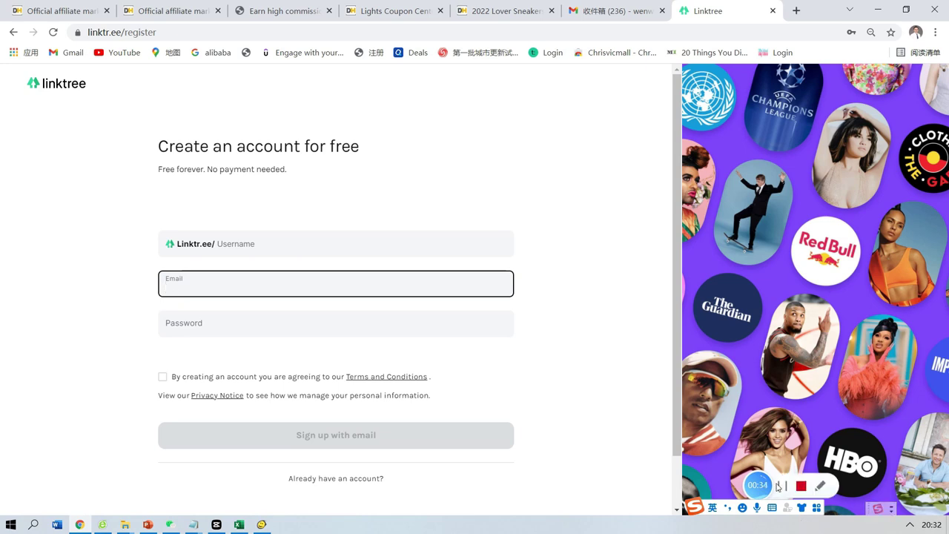
click(208, 283)
key(ctrl+v)
- Enter a valid password and accept the terms and conditions
click(213, 328)
key(Down)
key(Up)
double_click(192, 327)
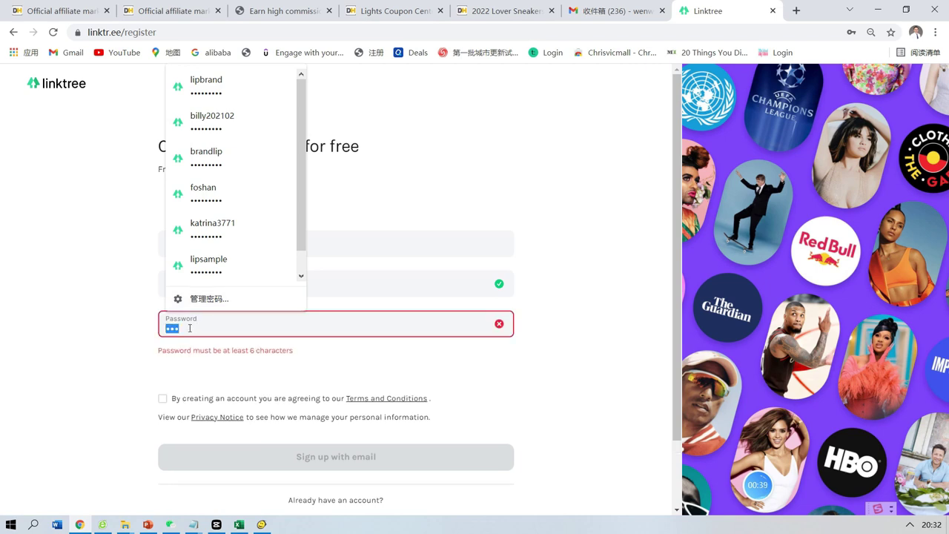
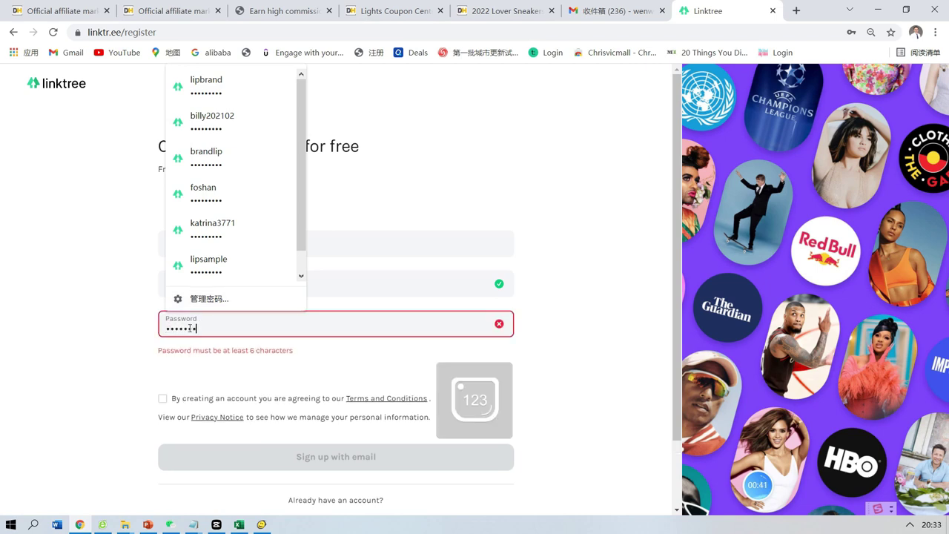
click(163, 376)
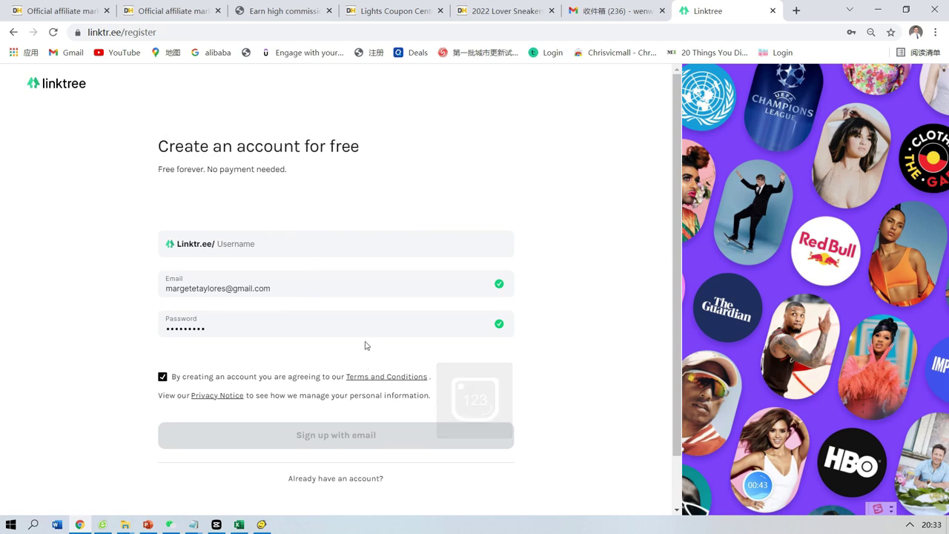
- Enter 'aliexpressdeawsmakeup' as the Linktr.ee/ page username
click(271, 248)
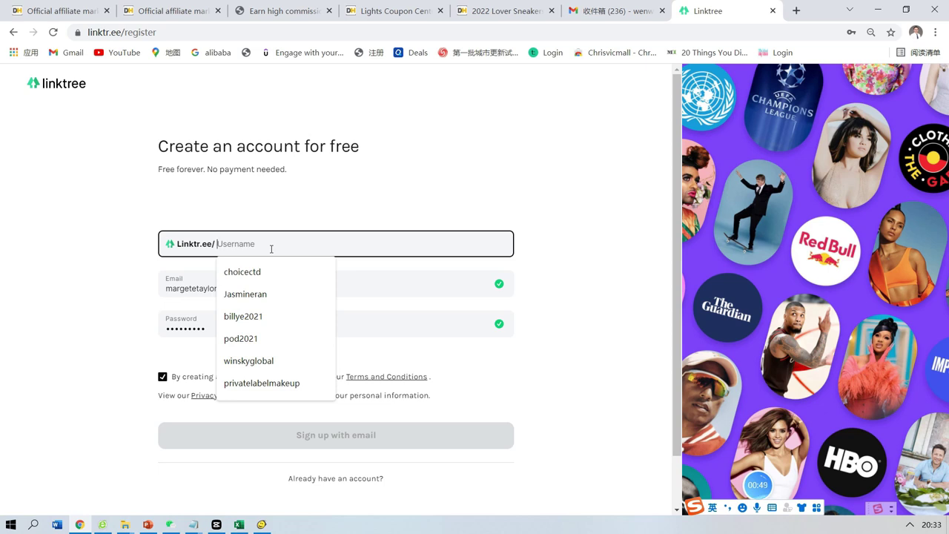
text(aliexpress)
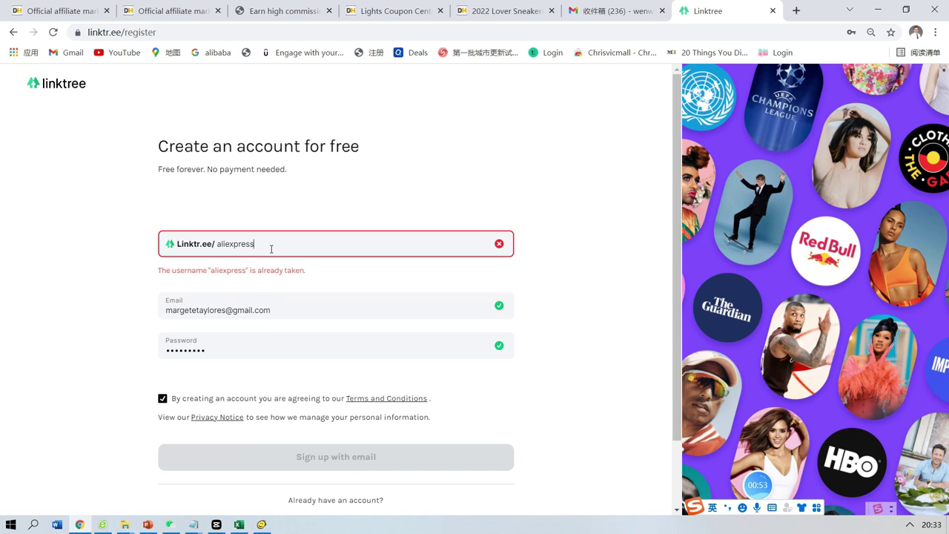
text(deaw)
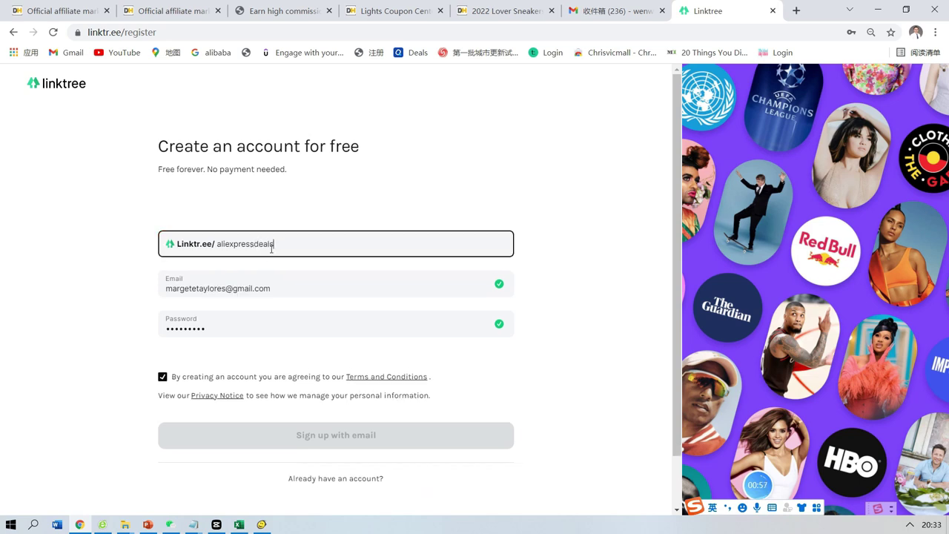
text(smakeupcoupon)
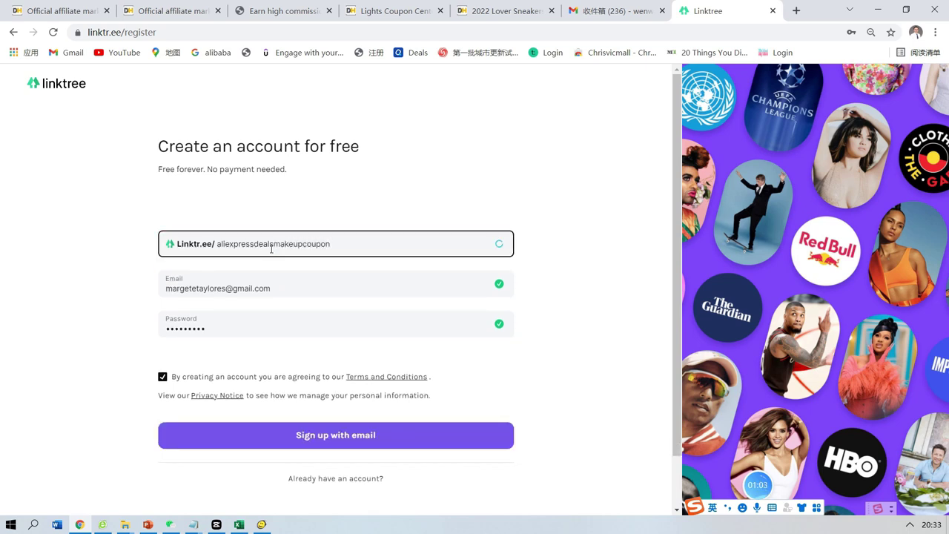
drag(218, 245, 342, 244)
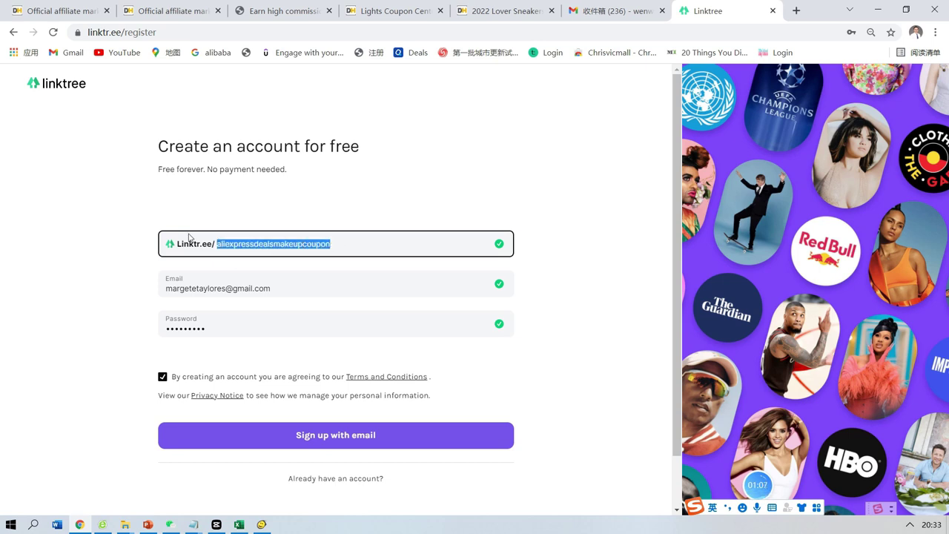
double_click(223, 242)
- Search Google Trends for dhgate in a new tab
click(796, 10)
text(trends.google.com)
key(Return)
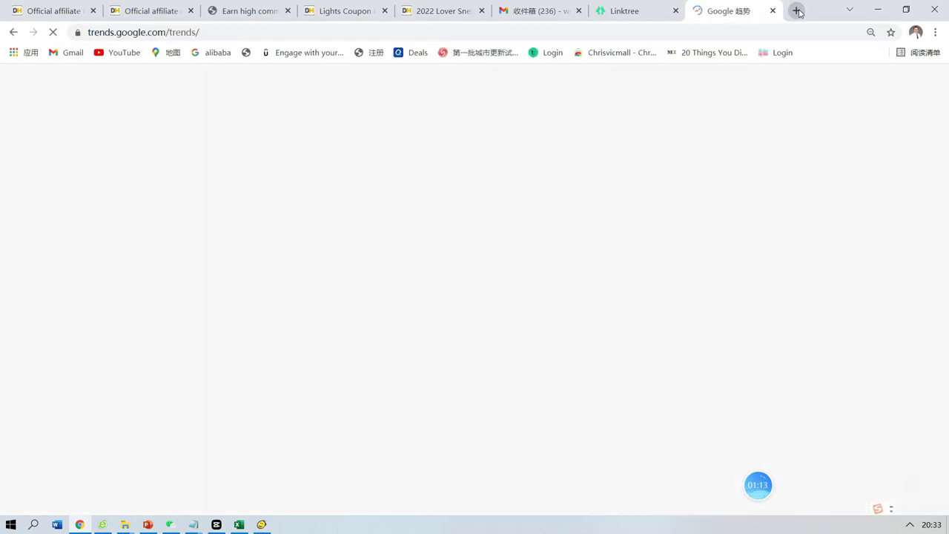
mouse_move(782, 488)
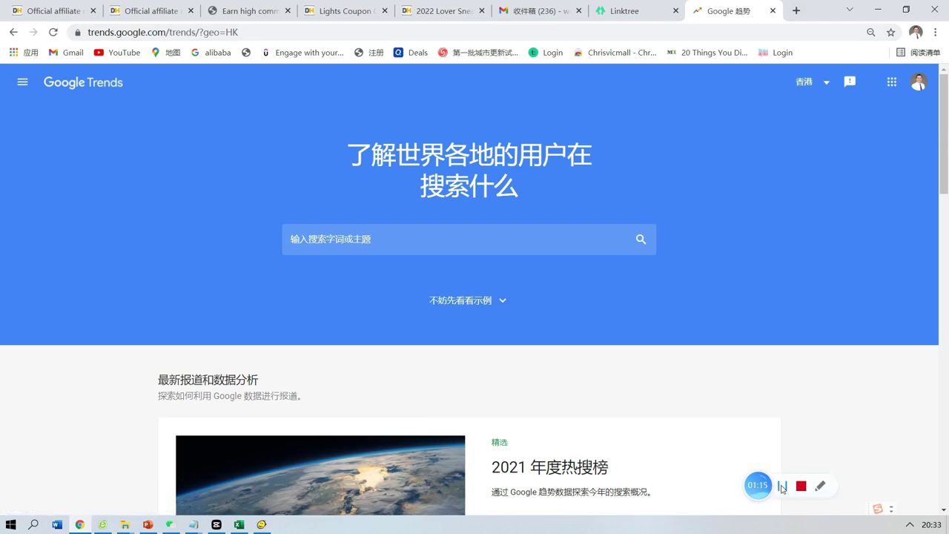
click(360, 240)
text(dhgate)
key(Return)
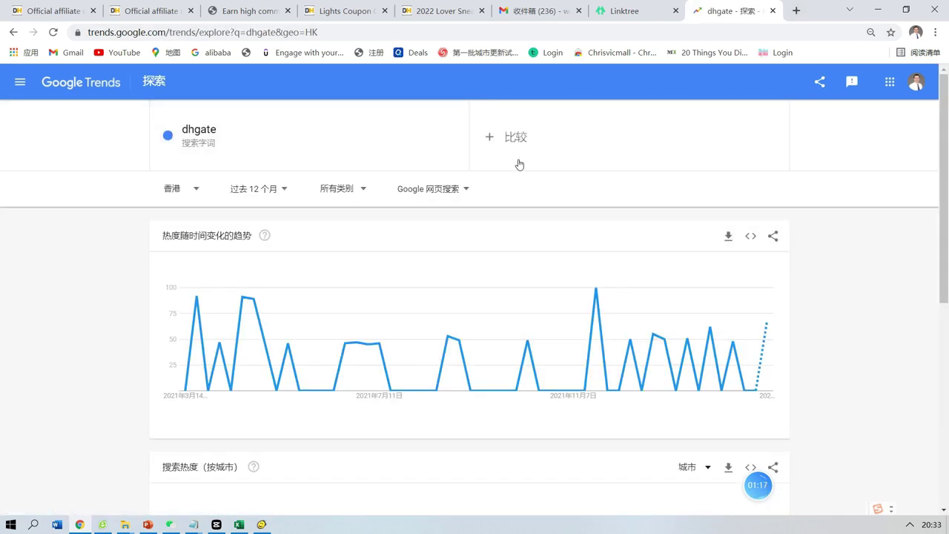
- Compare dhgate with aliexpress, limited to the United States (美国)
click(519, 164)
text(aliexprss)
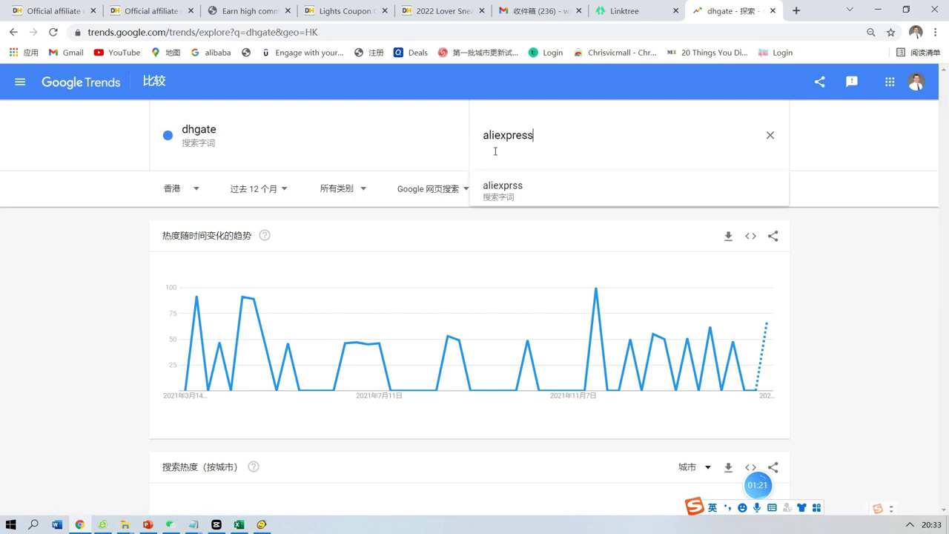
key(Return)
click(181, 191)
text(meiguo)
key(space)
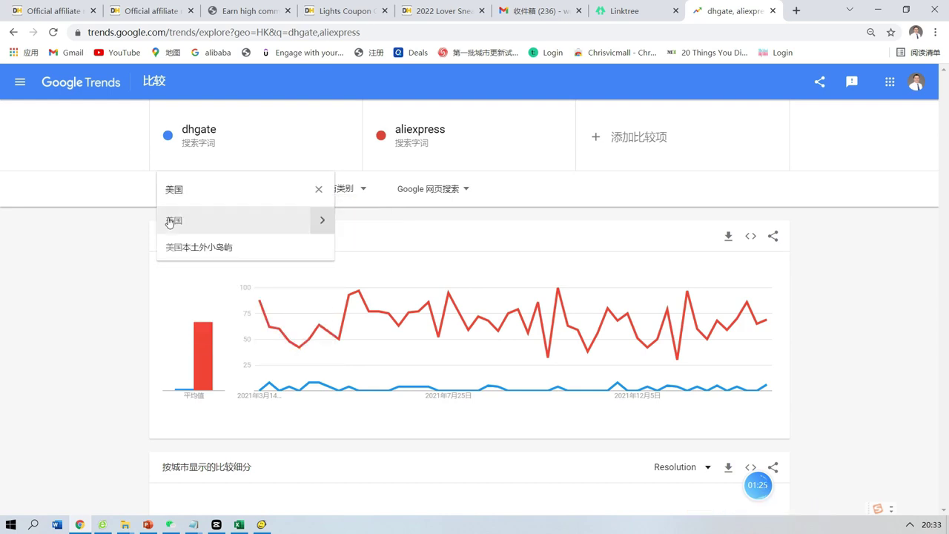
click(170, 220)
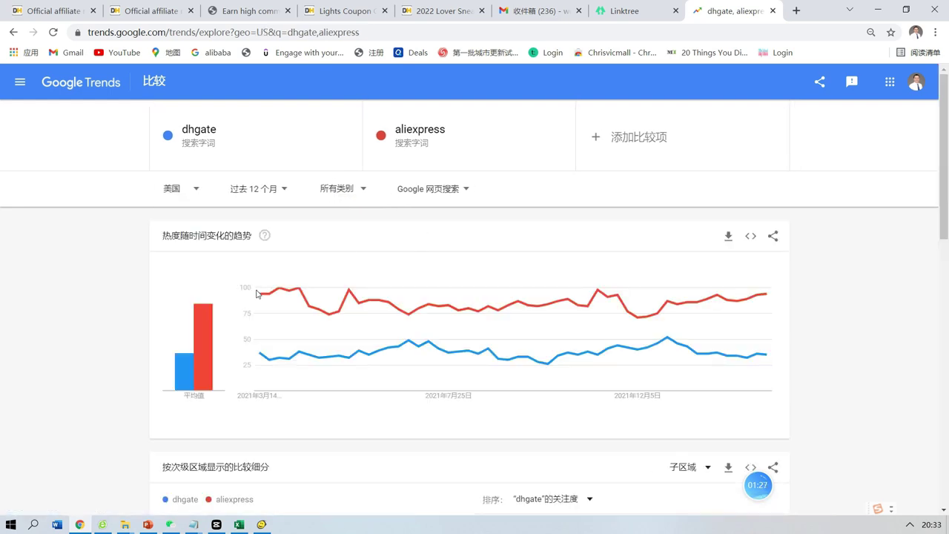
- Sort both related-query lists by top (热门) and page dhgate queries to 11–15
scroll(606, 330, down, 8)
click(674, 205)
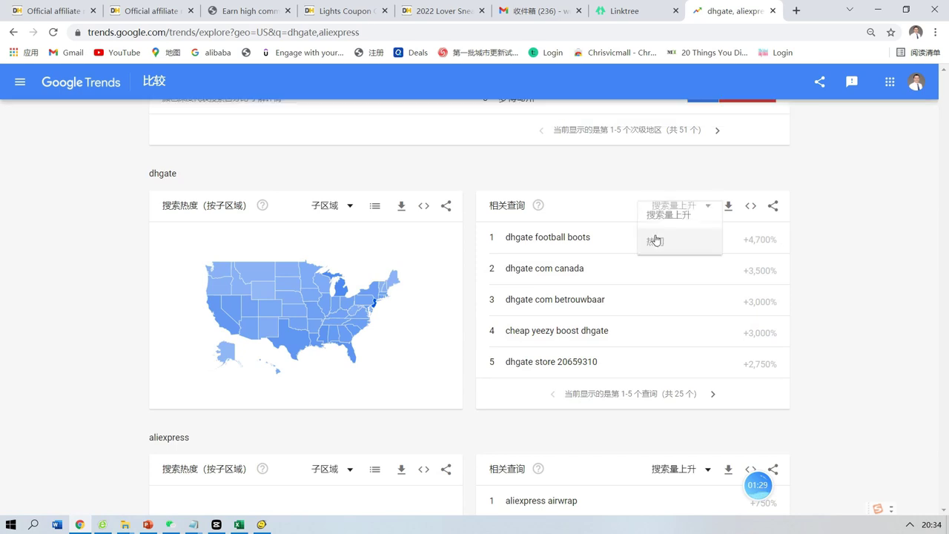
click(655, 240)
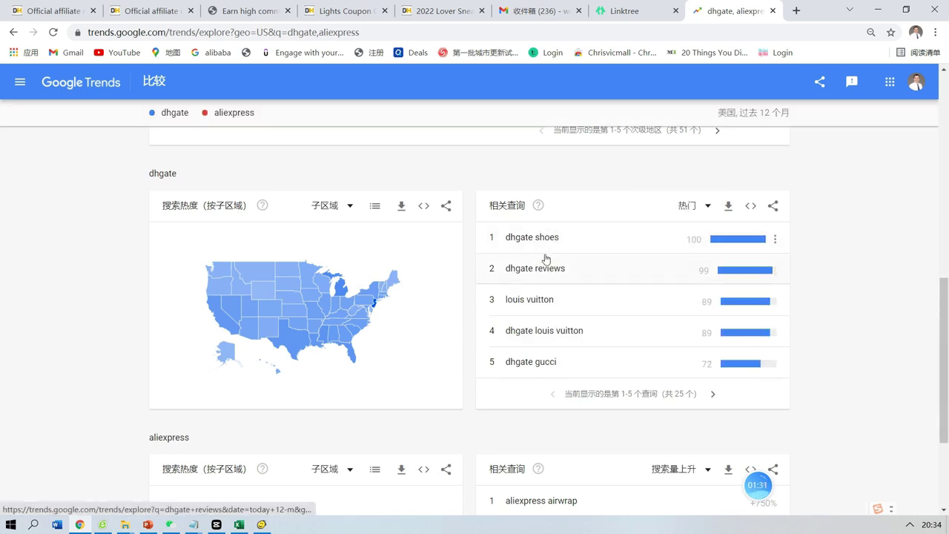
scroll(566, 360, down, 3)
click(677, 301)
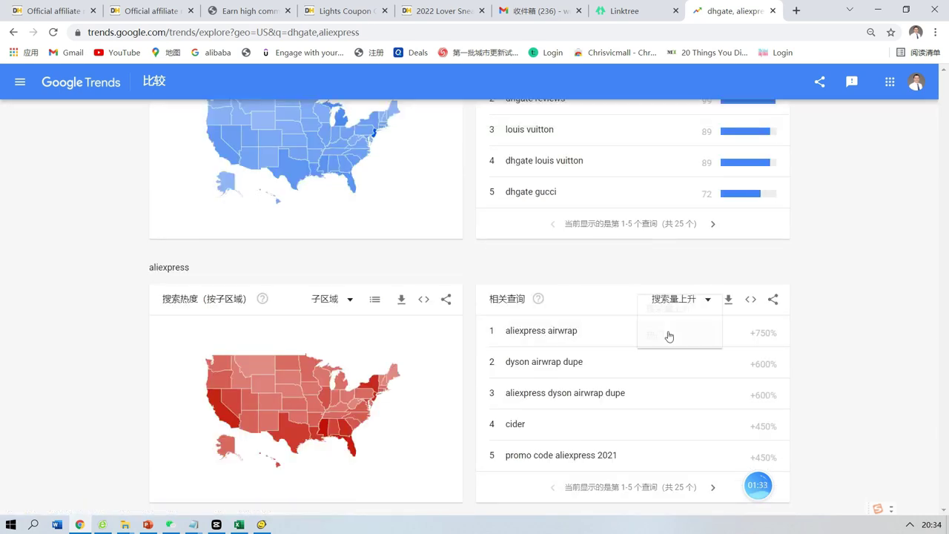
click(669, 335)
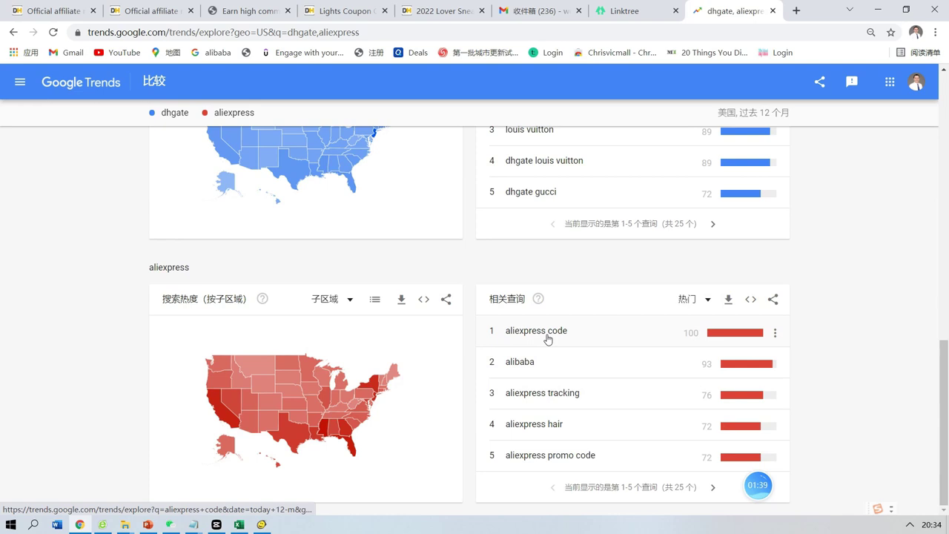
scroll(547, 339, up, 3)
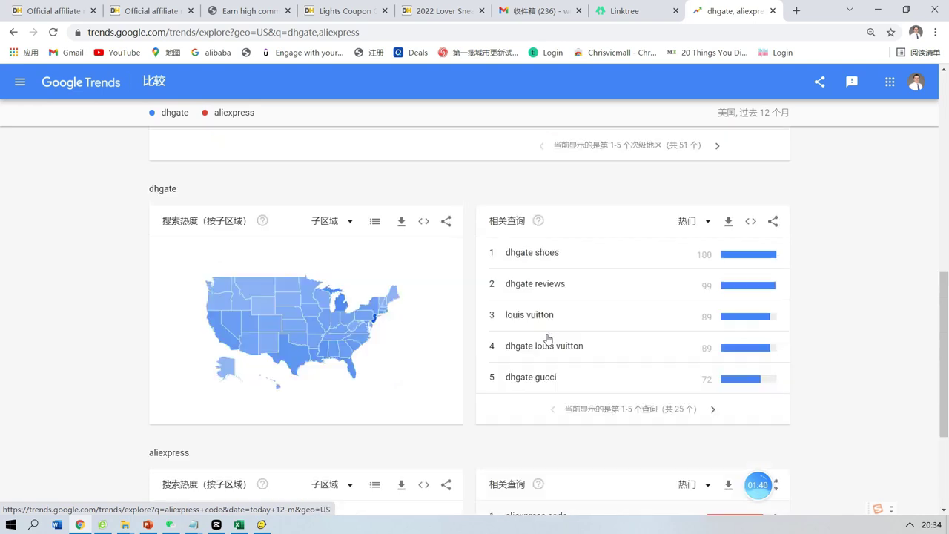
click(713, 411)
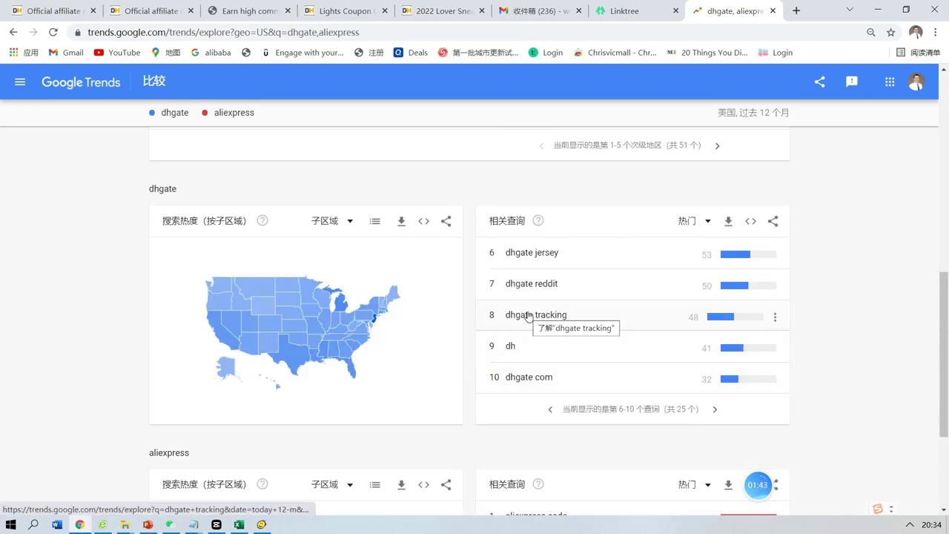
click(716, 412)
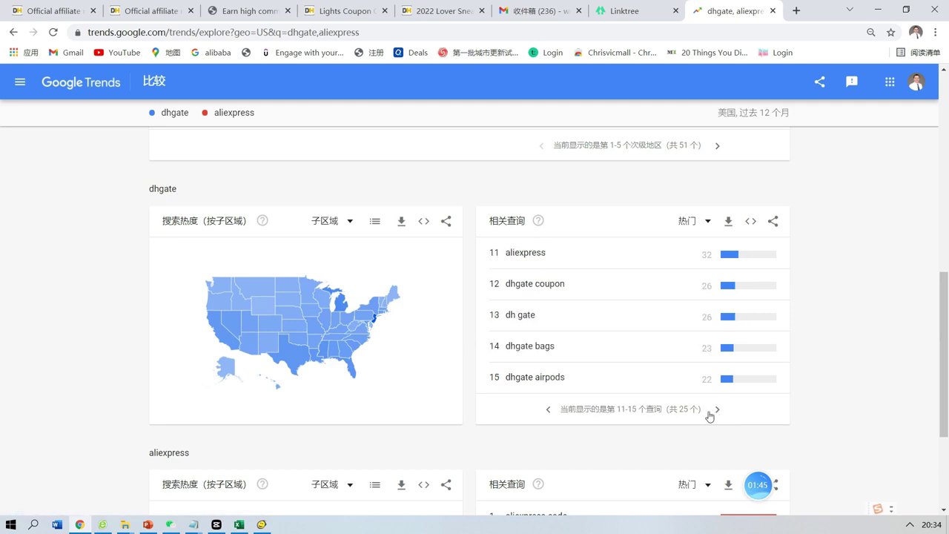
- On the Linktree sign-up form, untick the terms and select username aliexpressdealsmakeupcoupon
click(593, 11)
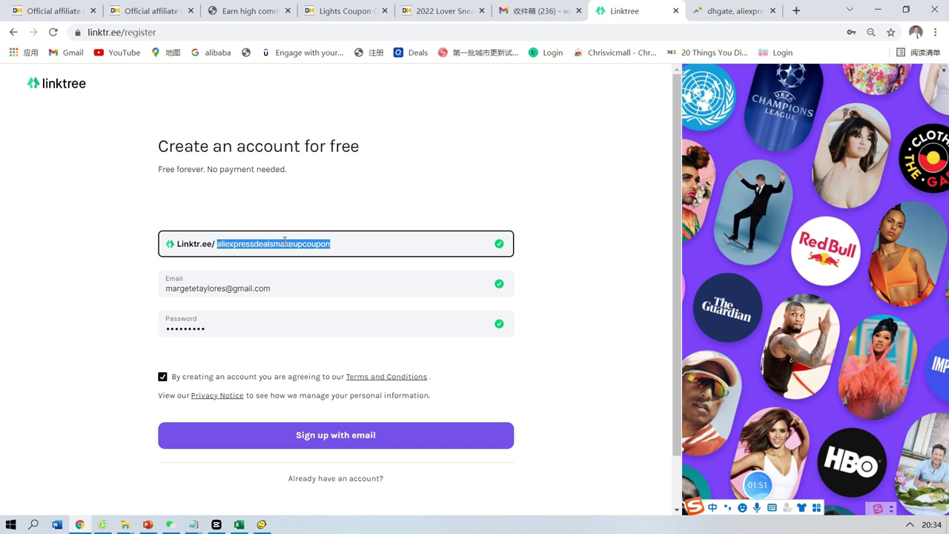
triple_click(333, 381)
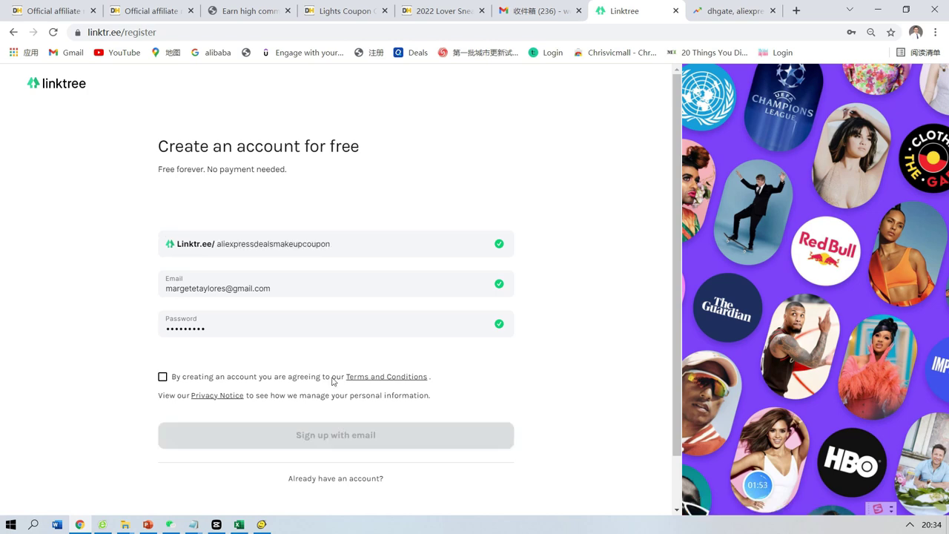
click(338, 247)
drag(338, 247, 169, 245)
key(ctrl+c)
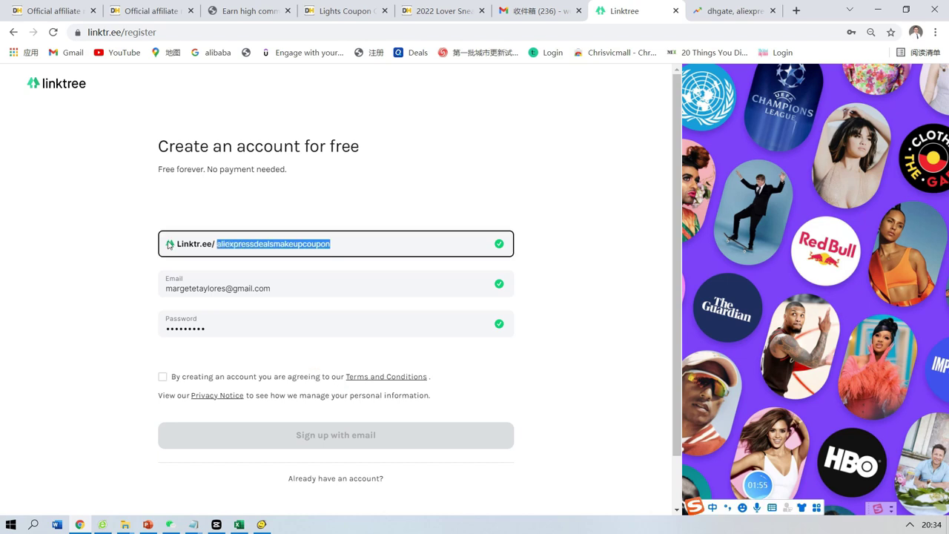
click(723, 11)
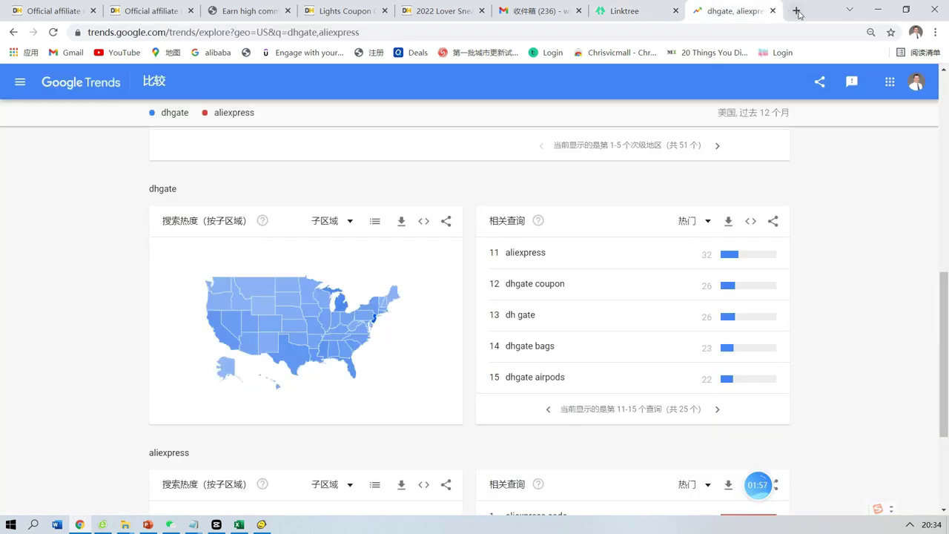
- Search Google for 'dhgate coupon' in a new tab
click(796, 10)
text(goo)
key(Return)
key(Return)
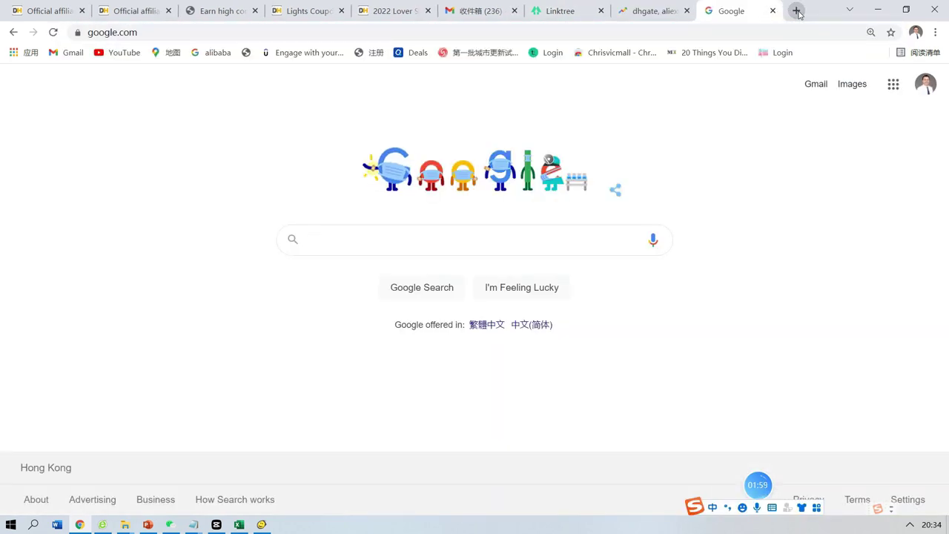
text(dhgate coupon)
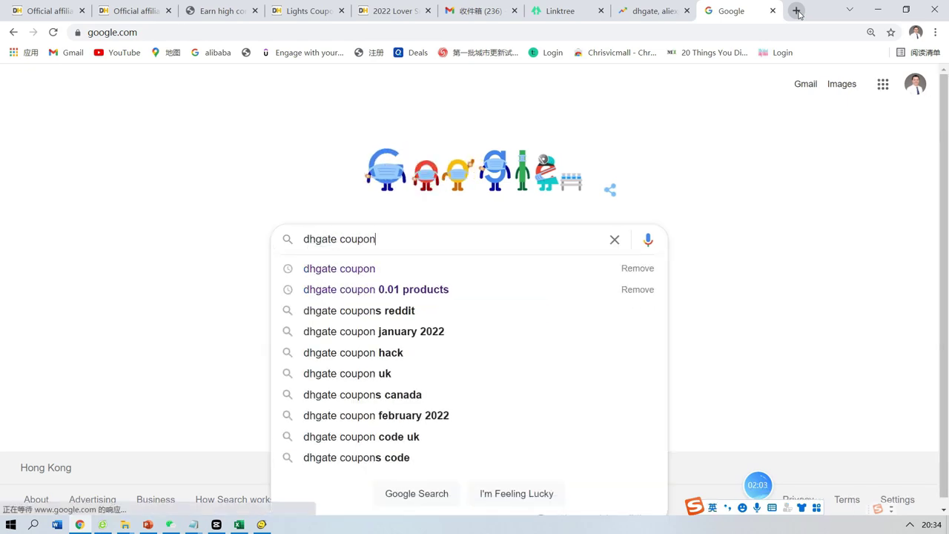
key(Return)
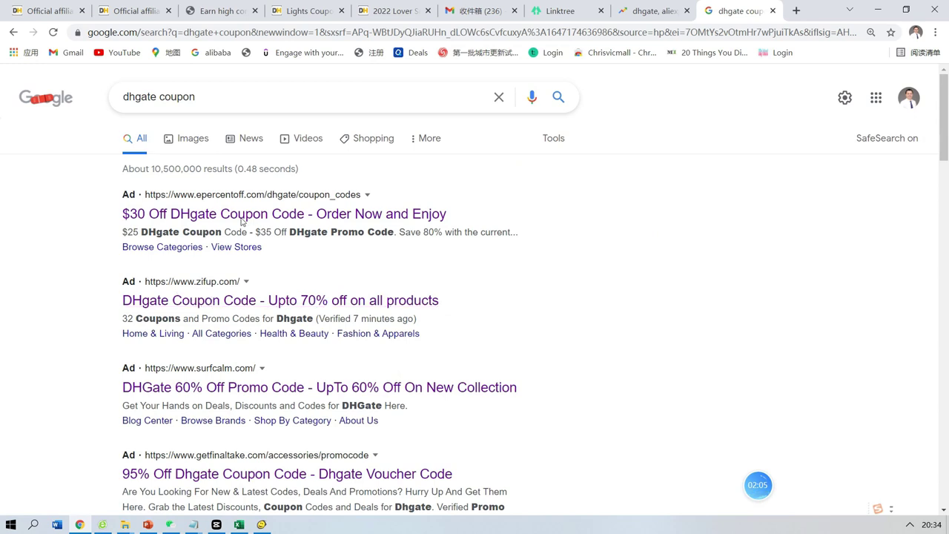
- Paste the old username into another new tab's address bar, then return to Linktree
click(315, 103)
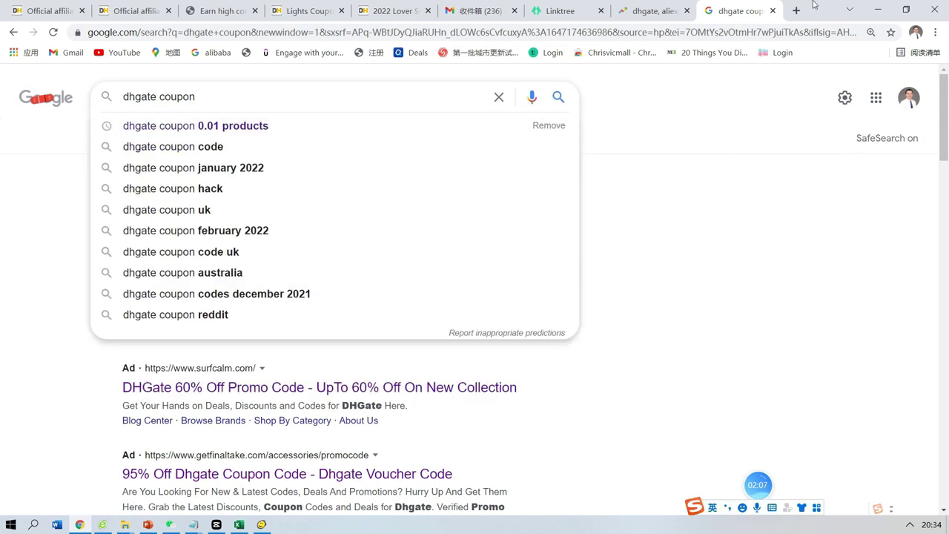
click(796, 11)
key(ctrl+v)
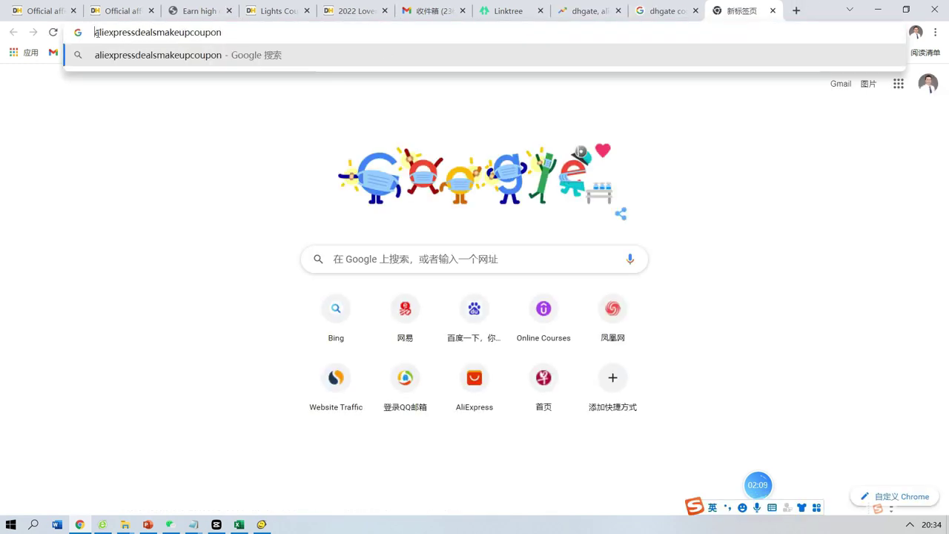
drag(95, 32, 333, 37)
click(665, 10)
click(579, 354)
scroll(579, 354, down, 5)
scroll(579, 353, up, 5)
click(509, 10)
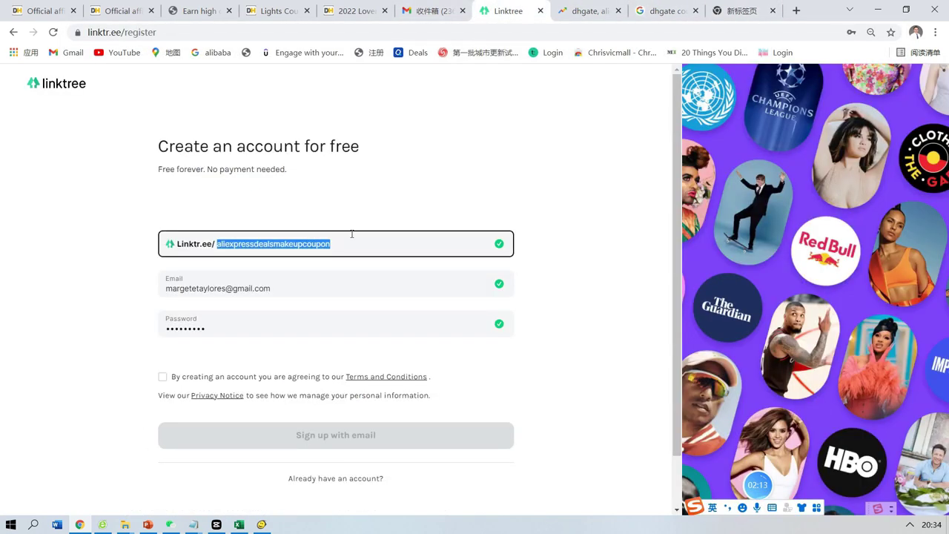
- Change the username to dhgatecouponmakeup, accept Terms and Conditions, and sign up with email
double_click(265, 246)
text(djg)
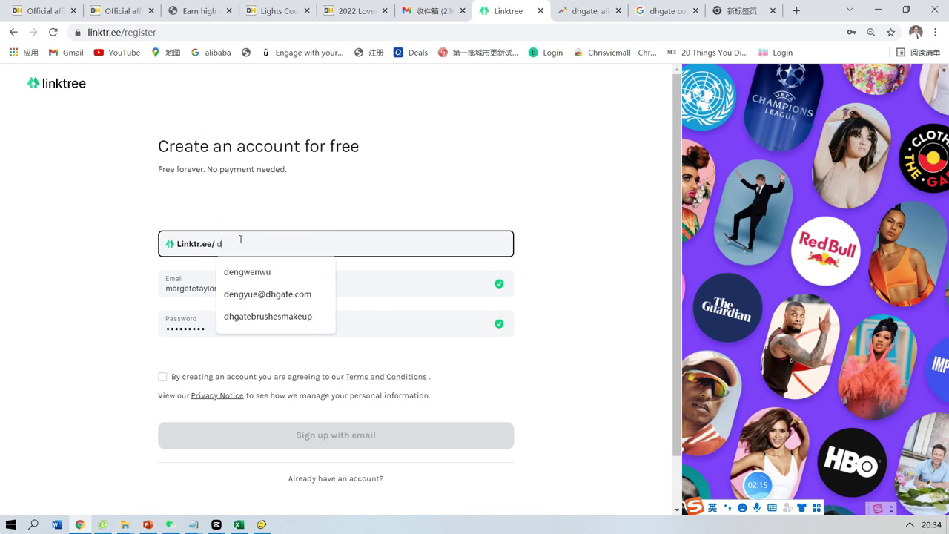
key(BackSpace)
key(BackSpace)
text(hate)
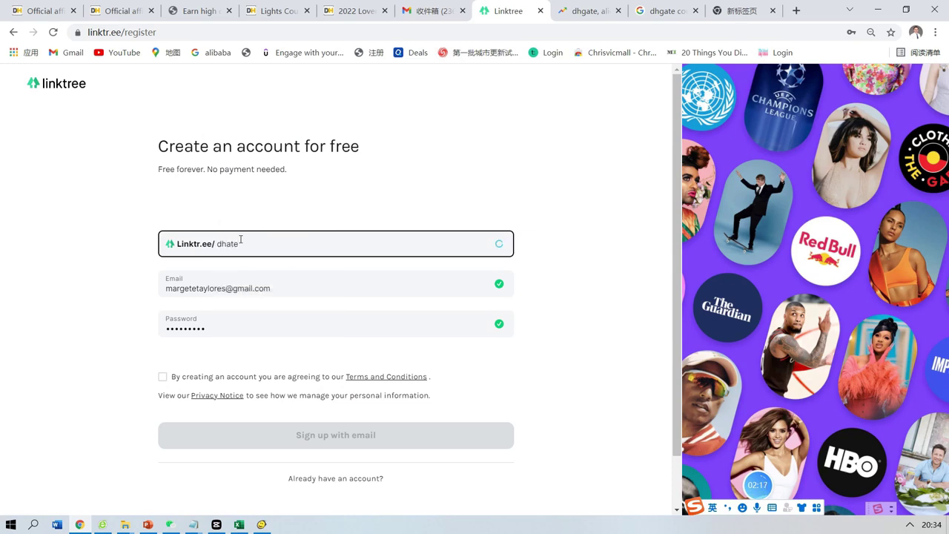
key(BackSpace)
text(gh)
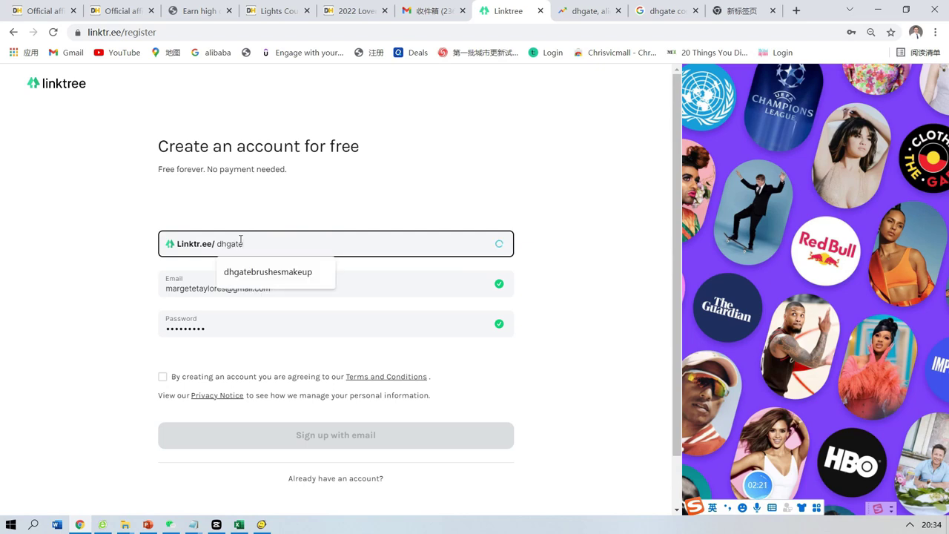
text(couponandmakeup)
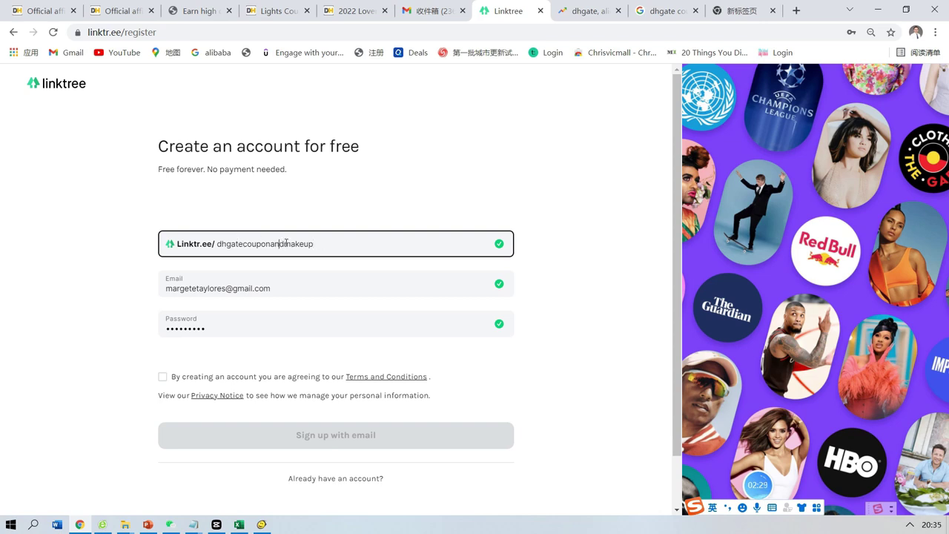
key(BackSpace)
key(BackSpace)
key(BackSpace)
double_click(278, 246)
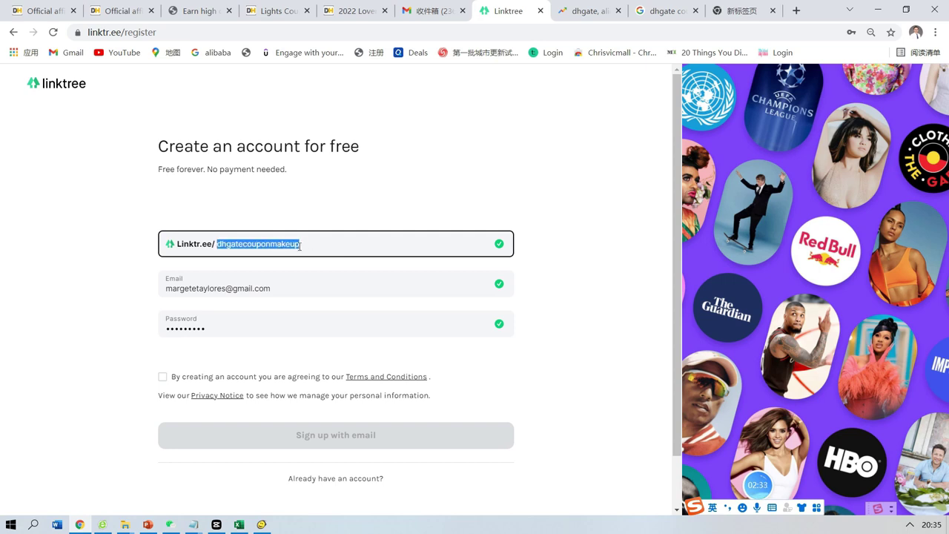
click(162, 377)
click(339, 435)
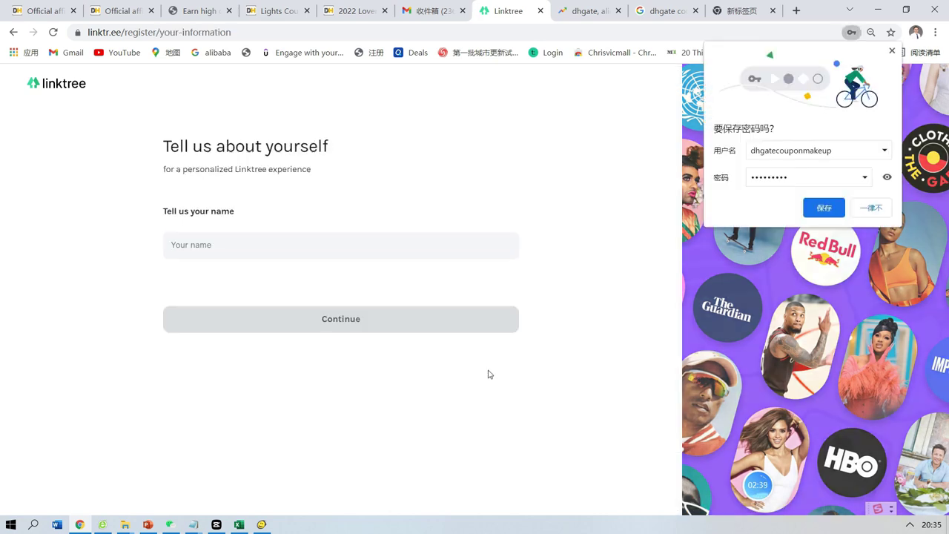
- Save the login details in the browser and enter the display name
click(823, 208)
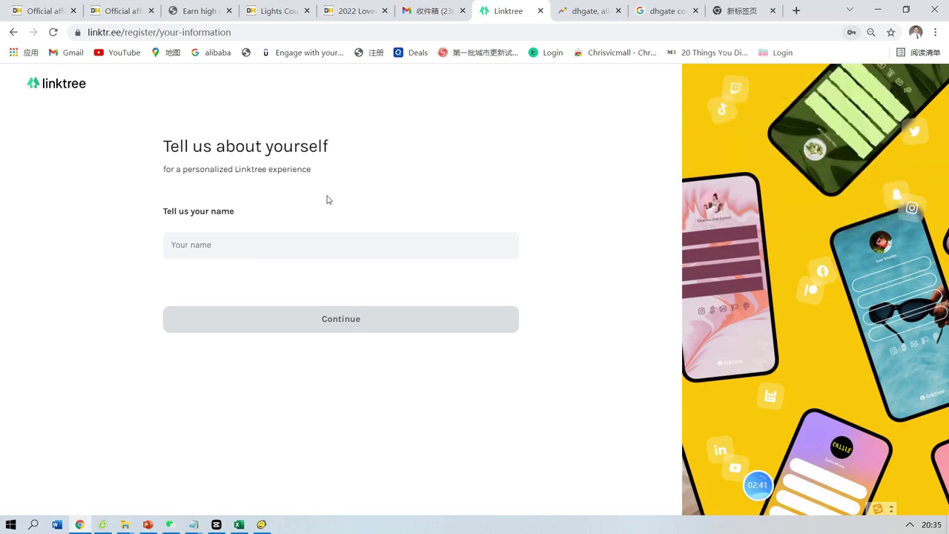
click(257, 236)
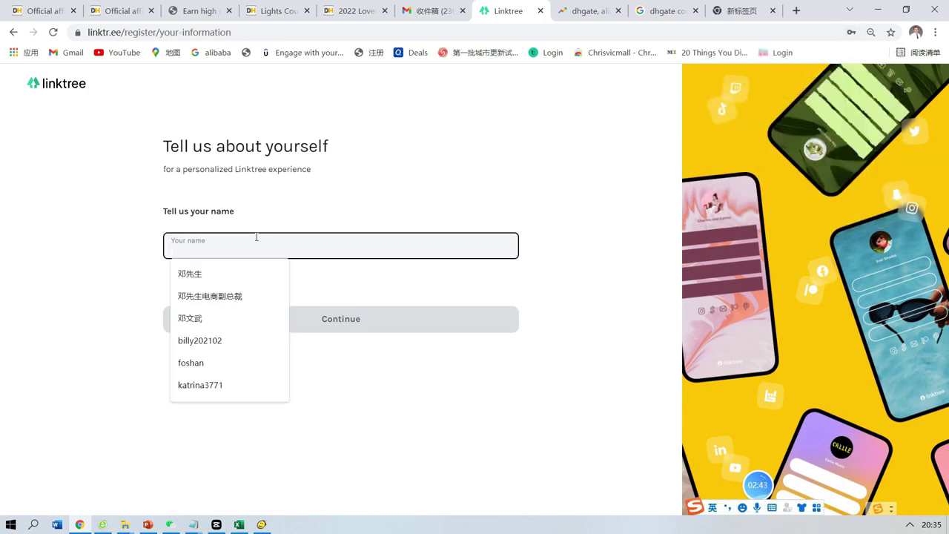
click(291, 215)
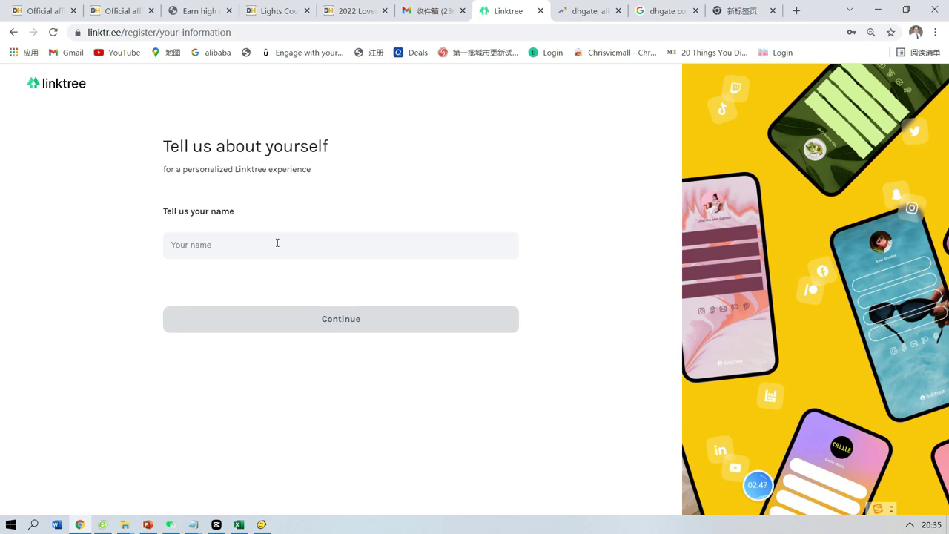
click(277, 242)
text(Maria)
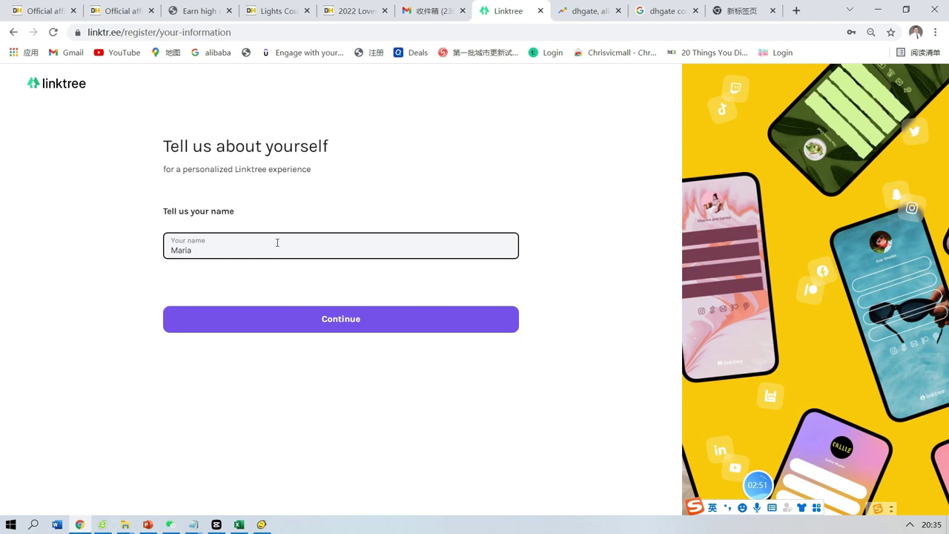
click(480, 312)
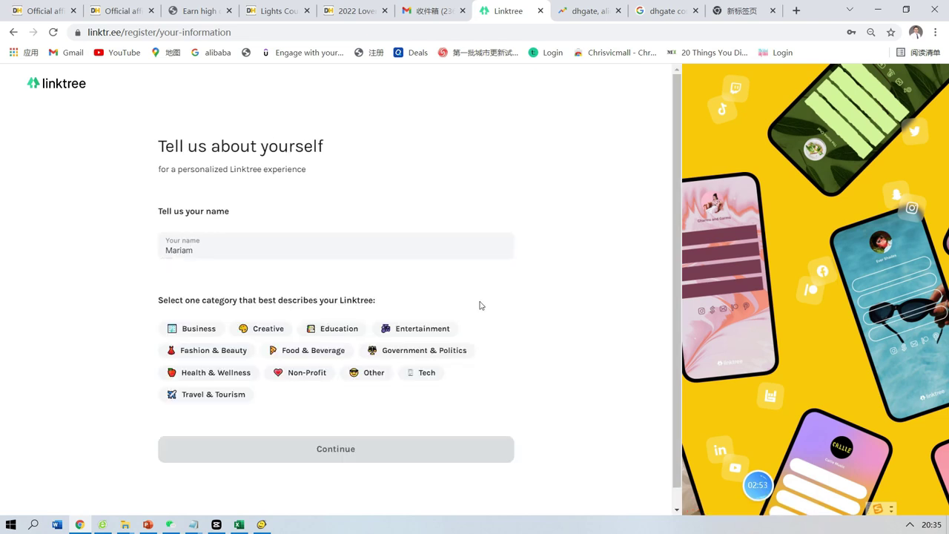
- Choose the Fashion & Beauty › Makeup & Skincare category and pass the human verification
click(194, 377)
scroll(223, 386, down, 2)
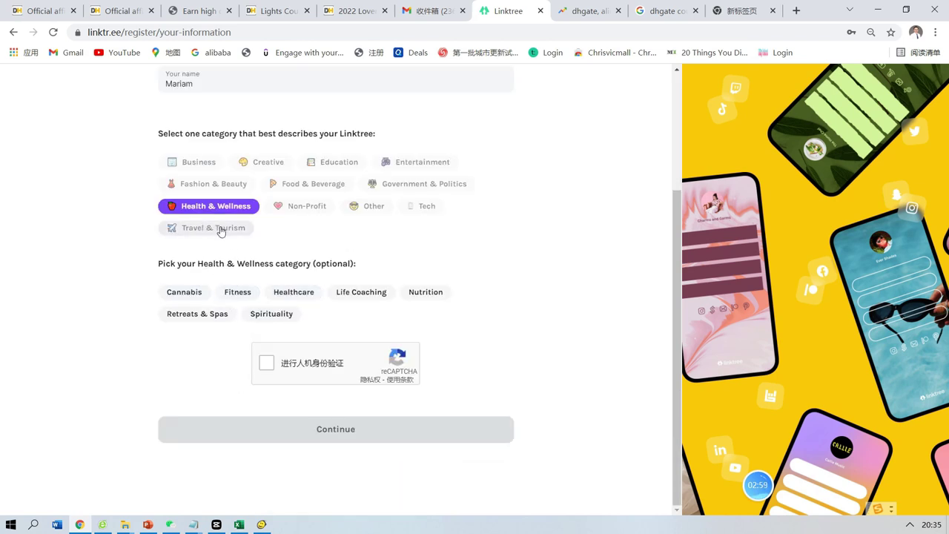
click(221, 185)
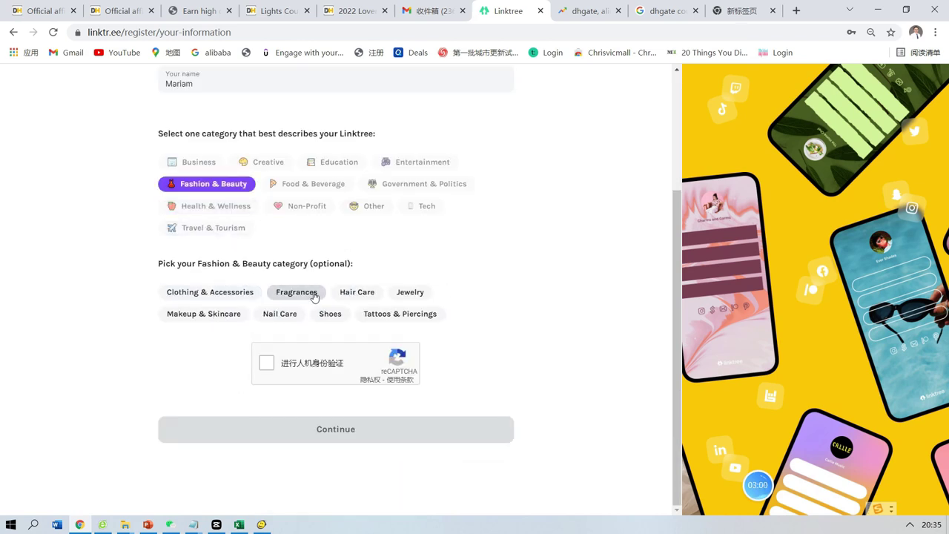
click(201, 318)
click(267, 363)
click(323, 432)
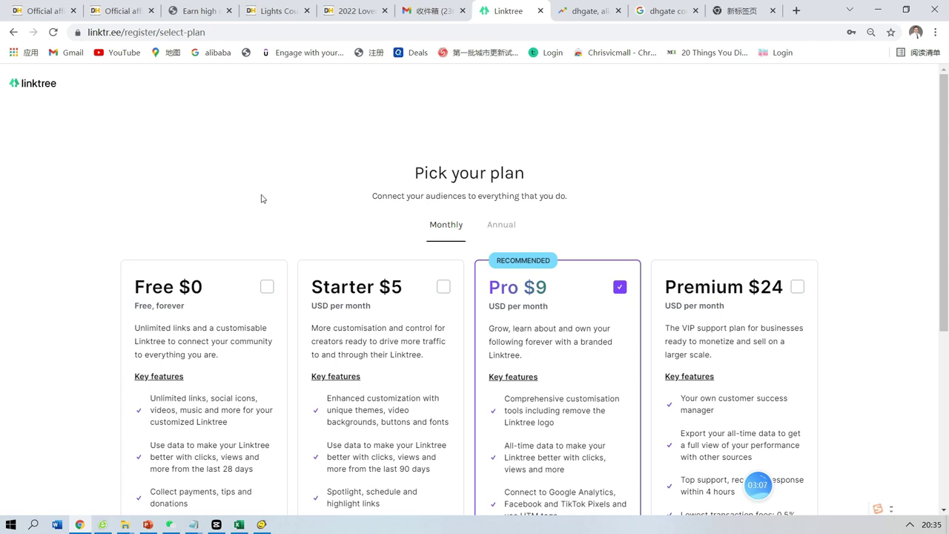
- Pick the Free $0 plan and complete sign-up
scroll(263, 200, down, 3)
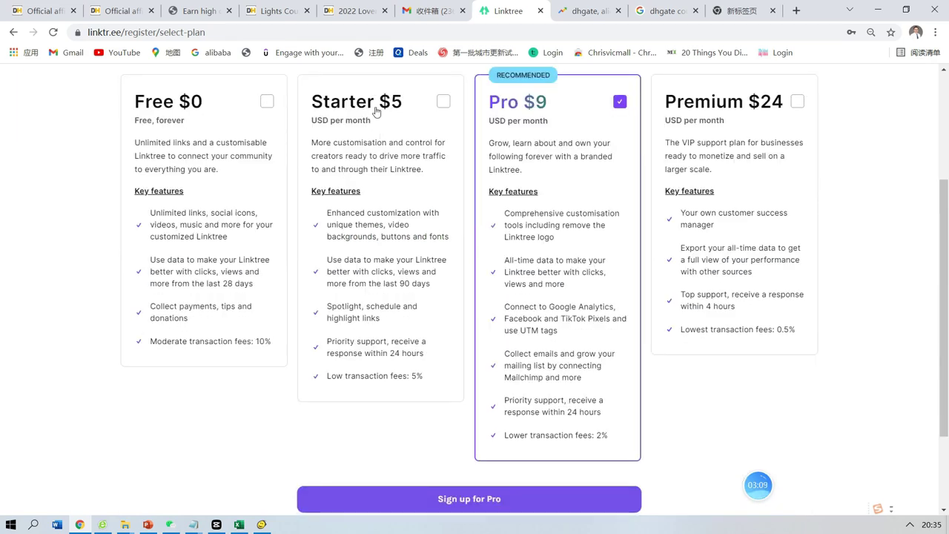
click(265, 102)
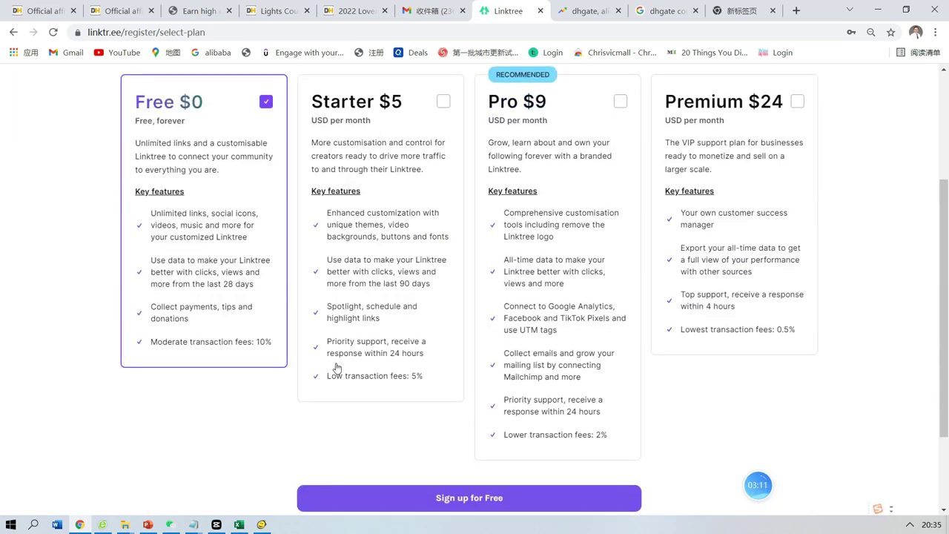
click(440, 498)
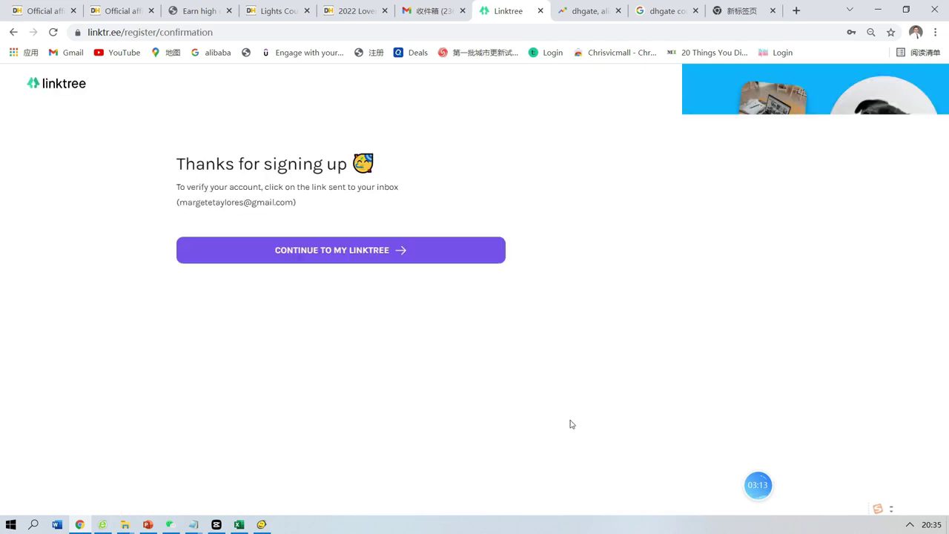
- Continue to the dhgatecouponmakeup dashboard and select the verify-account notice text
click(403, 252)
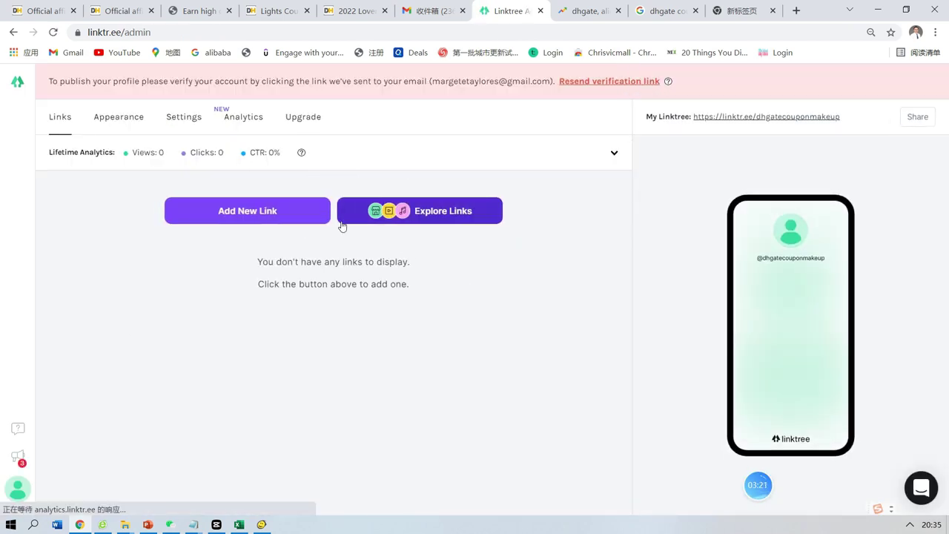
drag(555, 81, 47, 81)
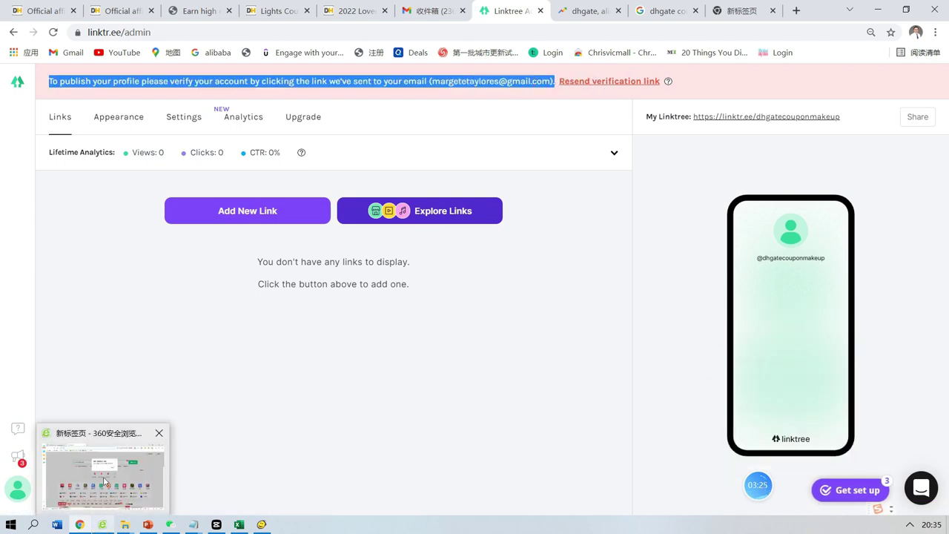
click(103, 523)
- Verify the account from Linktree's Gmail email, then reload linktr.ee/admin in Chrome
click(119, 12)
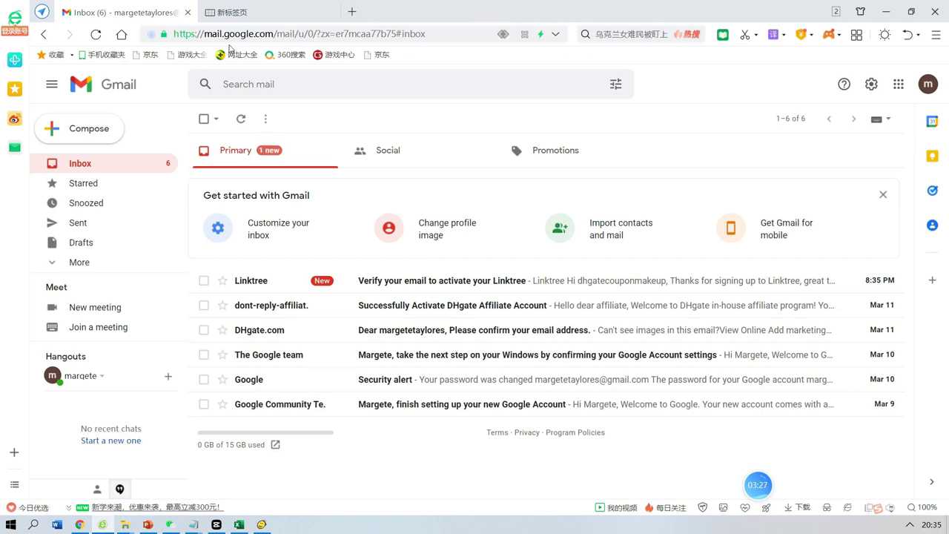
click(410, 287)
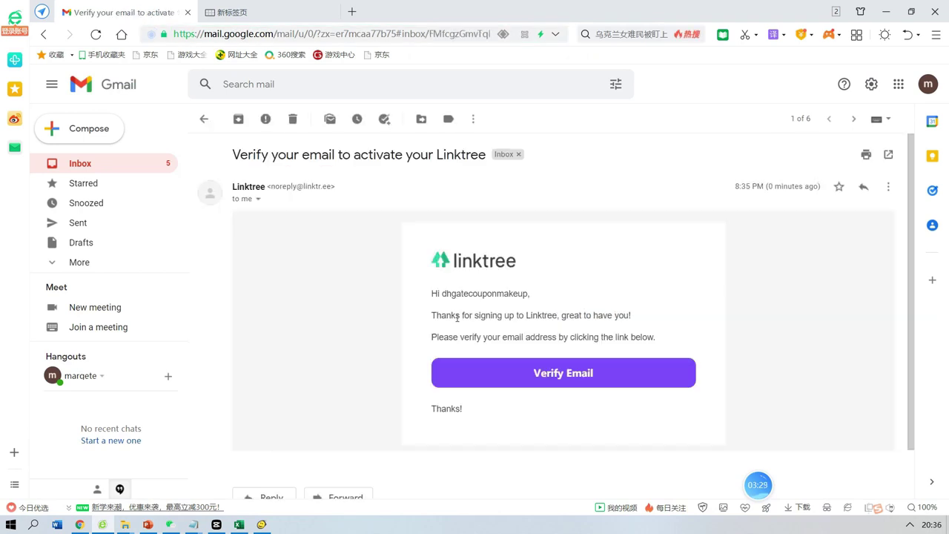
click(582, 385)
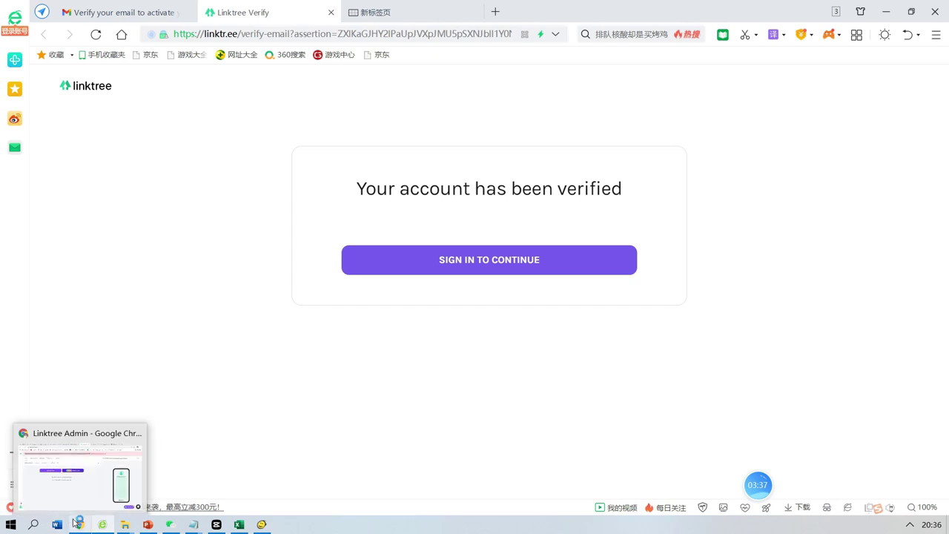
click(79, 474)
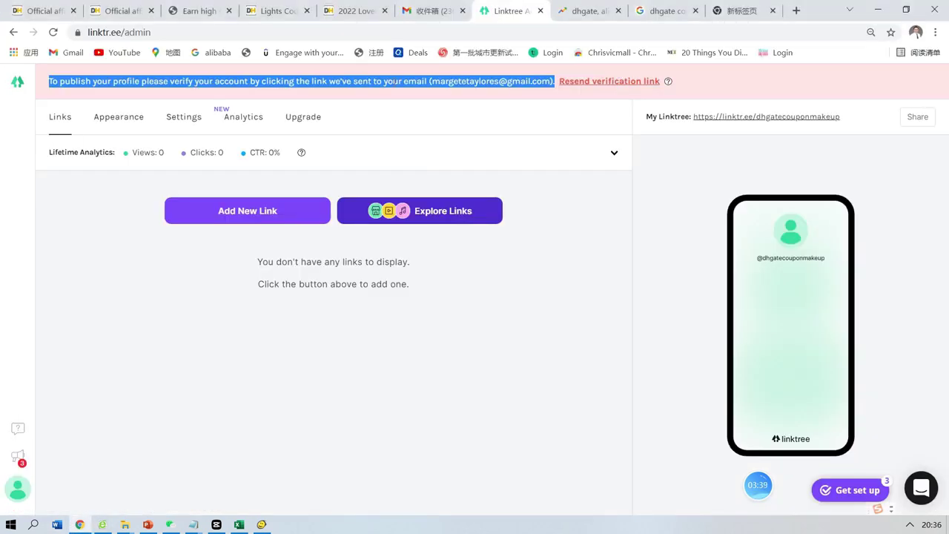
click(344, 33)
key(Return)
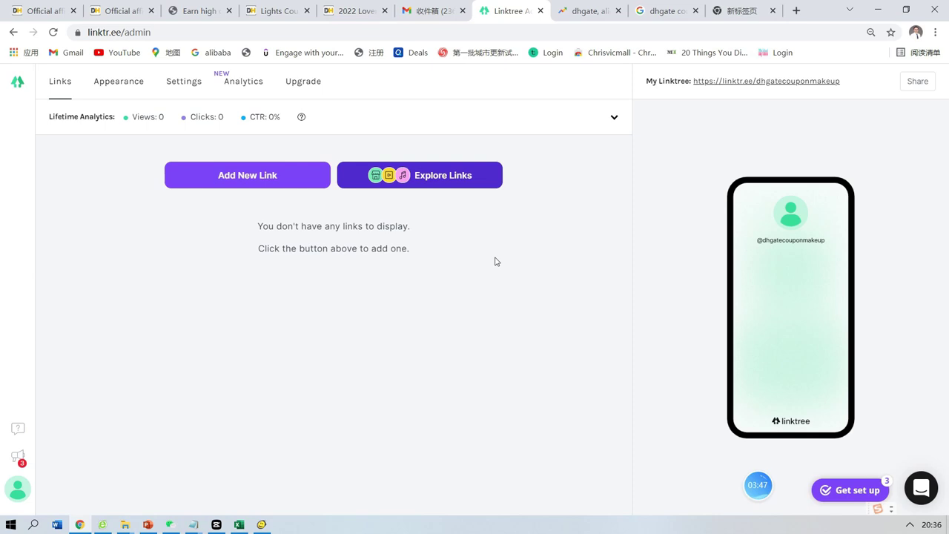
- Generate a short promotion link for the USD 0.91 private label lip gloss
click(288, 9)
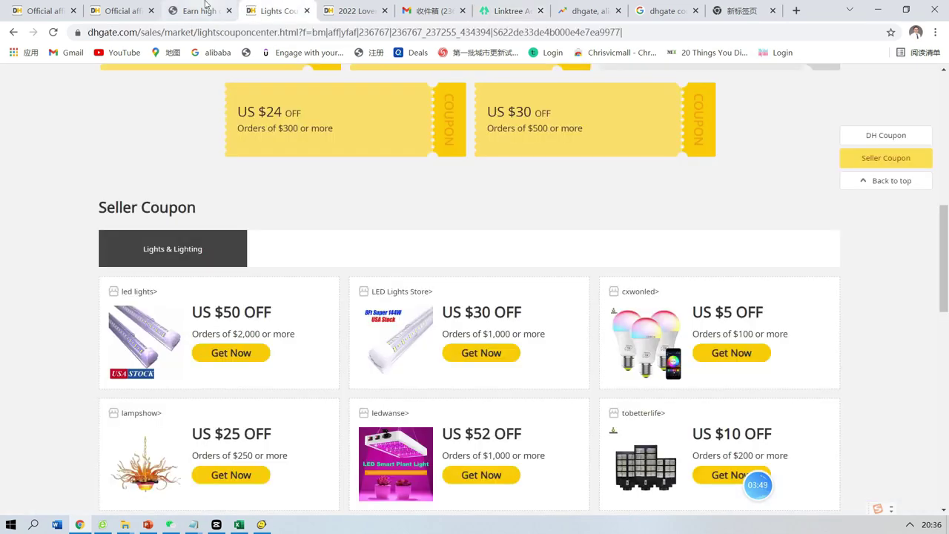
click(185, 9)
click(124, 7)
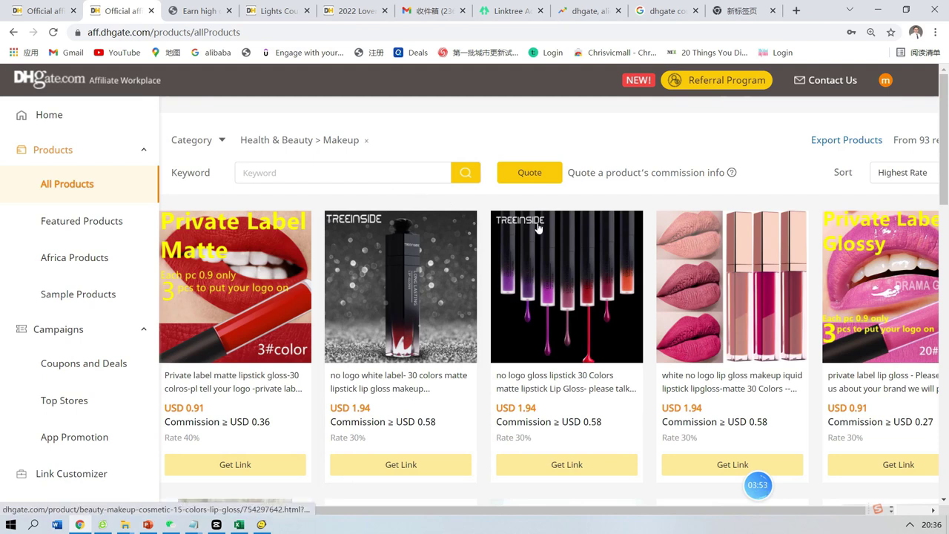
scroll(853, 279, down, 3)
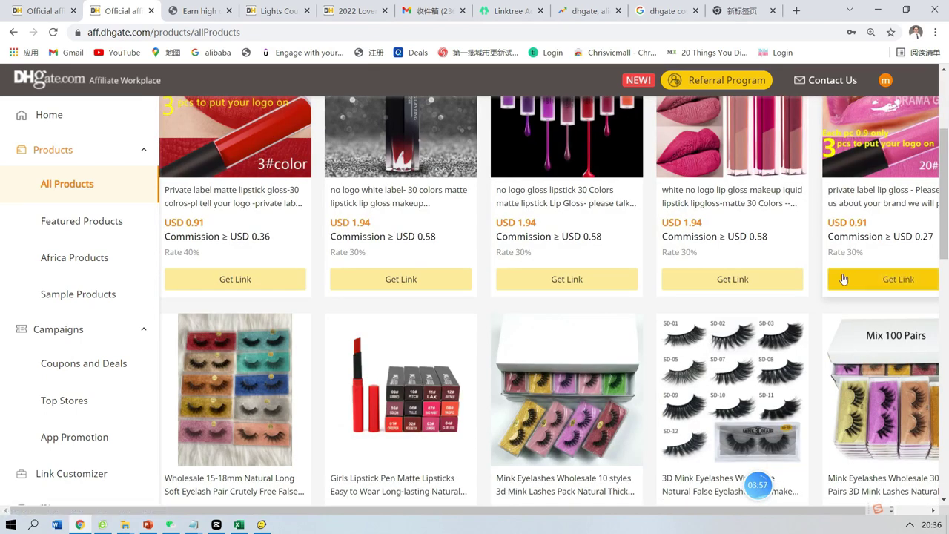
click(846, 283)
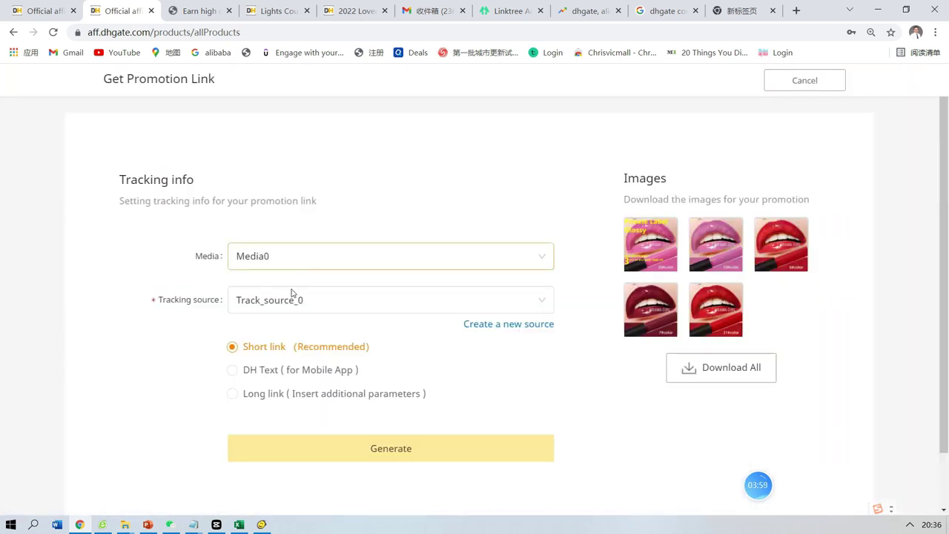
click(351, 453)
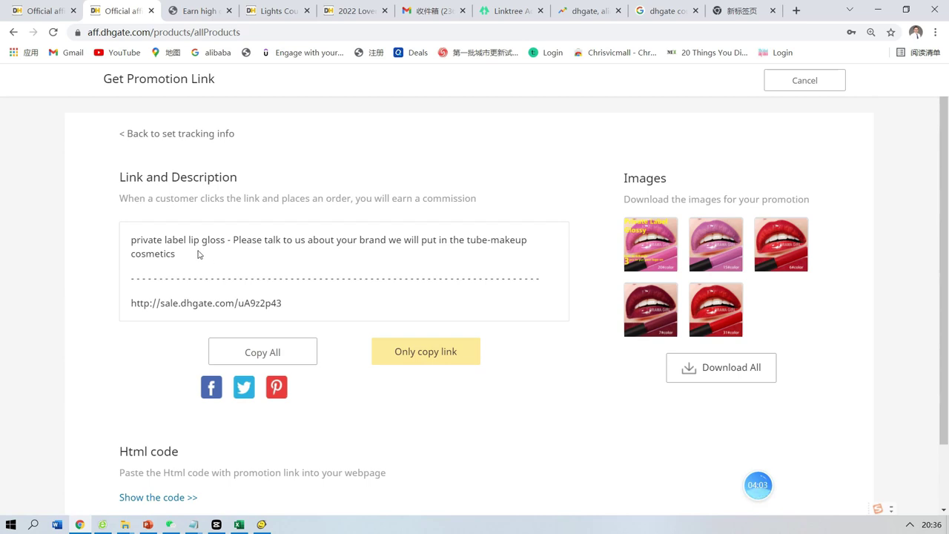
- Copy the words 'lip gloss' and add a new empty Linktree link
drag(229, 241, 189, 239)
click(164, 237)
click(227, 239)
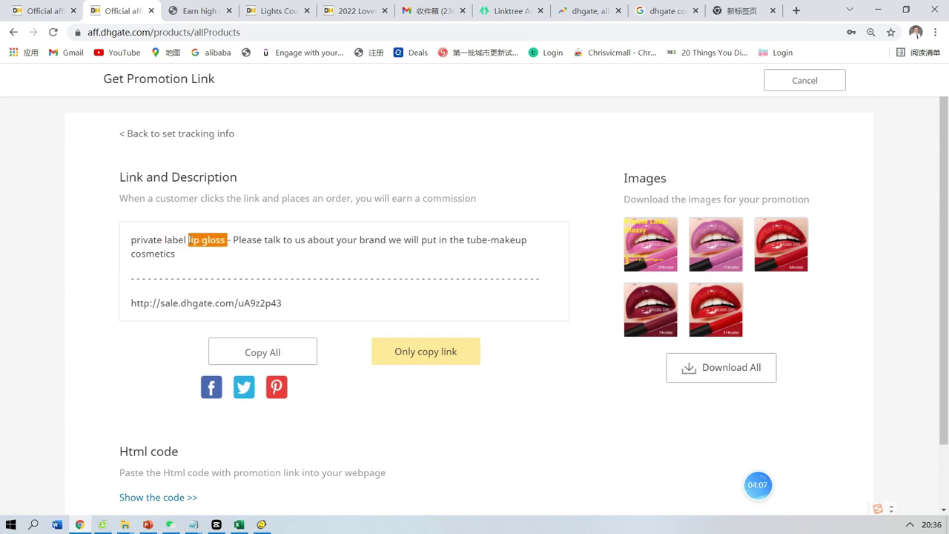
right_click(190, 240)
click(220, 250)
click(512, 10)
click(265, 184)
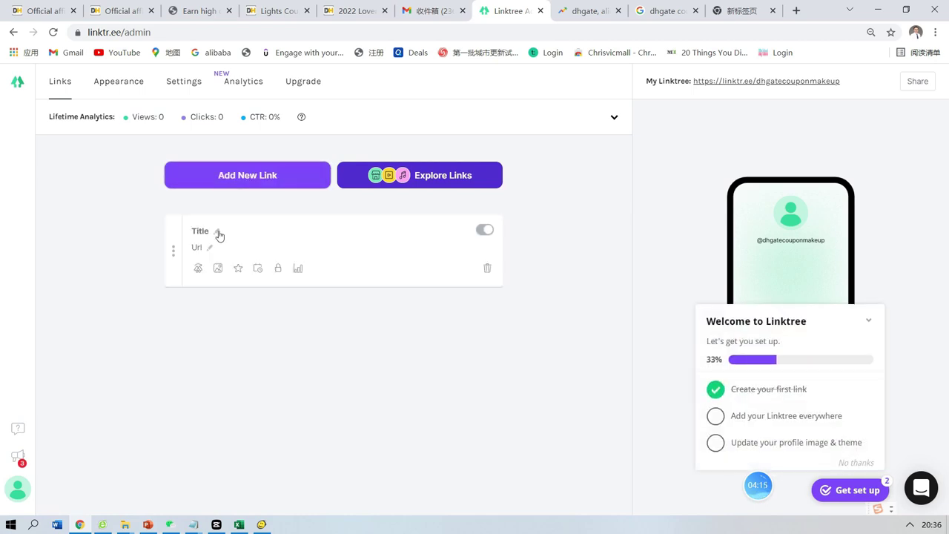
- Title the new Linktree link 'lip gloss' and go to the DHgate promotion link page
click(219, 235)
text(lip gloss)
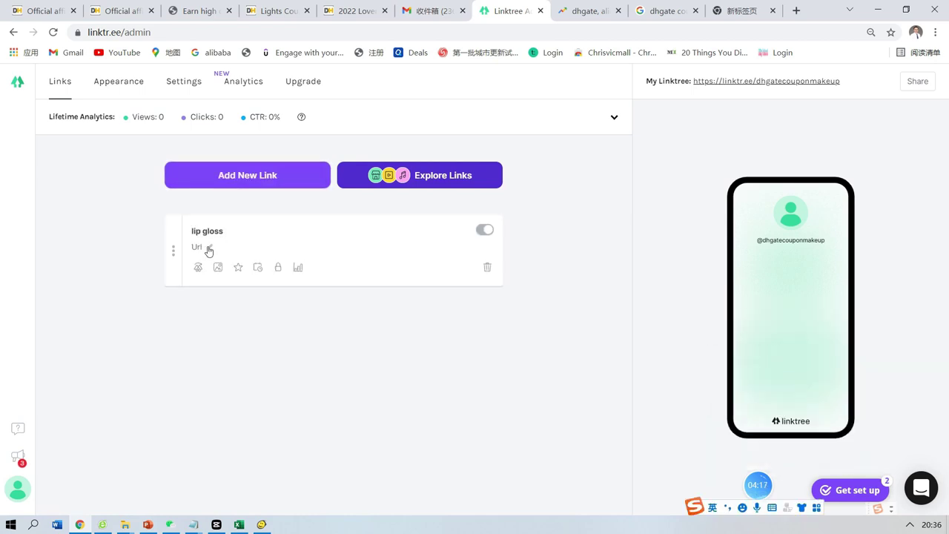
click(209, 249)
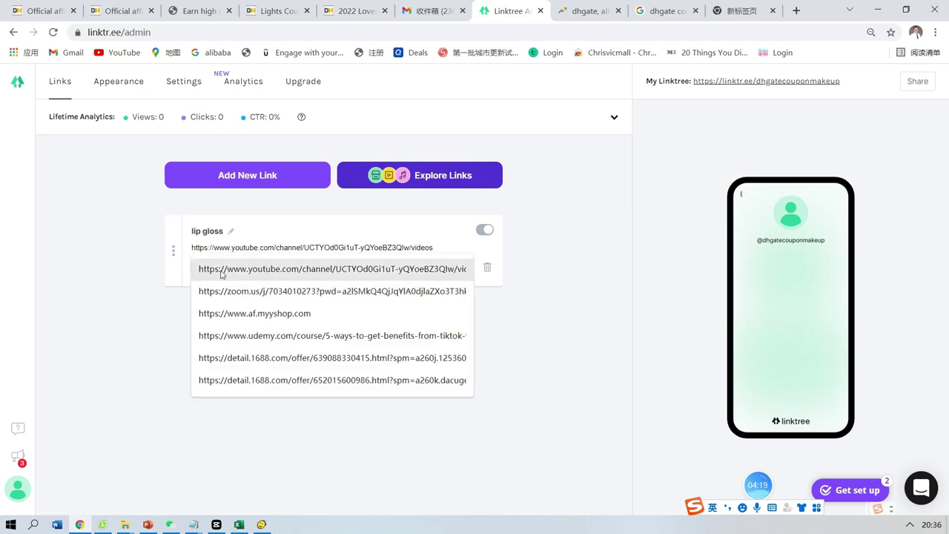
click(364, 6)
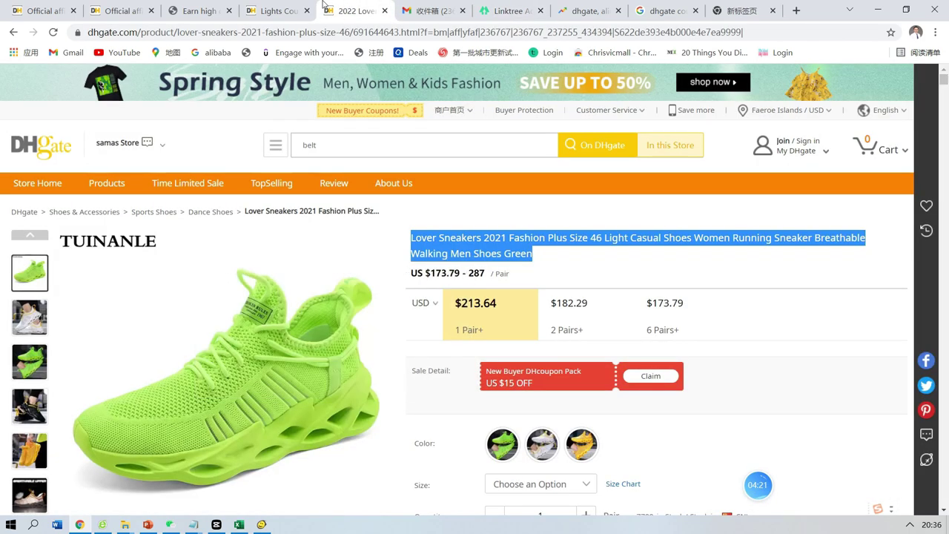
click(276, 9)
click(197, 9)
click(91, 5)
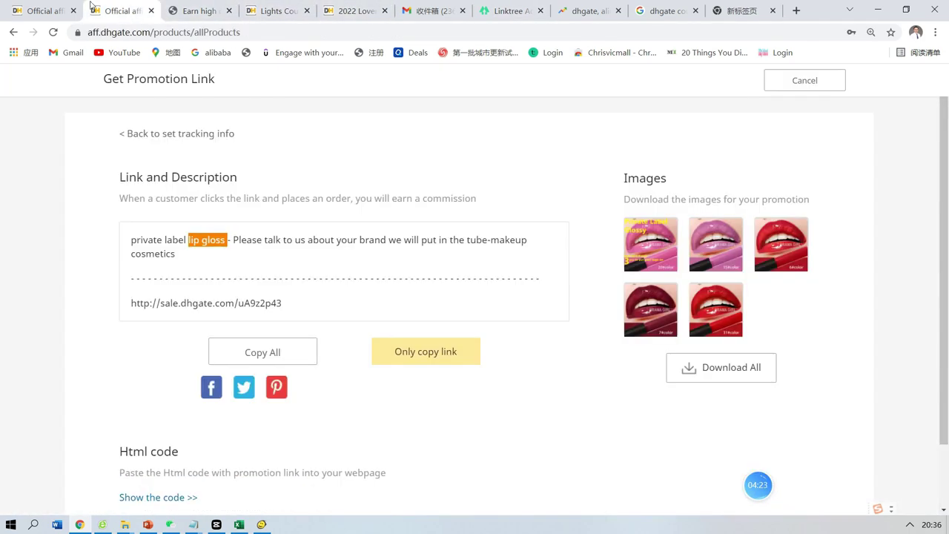
triple_click(185, 302)
right_click(185, 301)
click(233, 309)
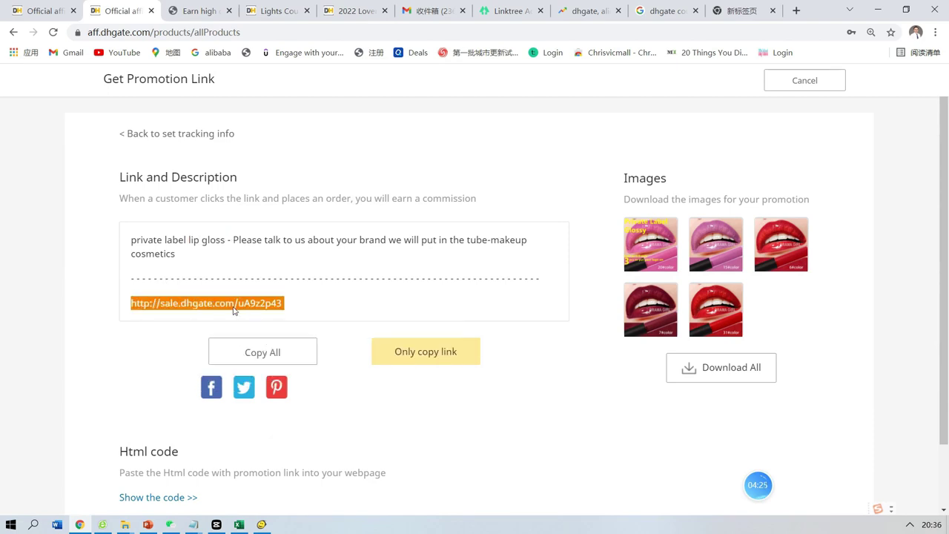
click(493, 10)
click(212, 249)
key(ctrl+v)
click(131, 324)
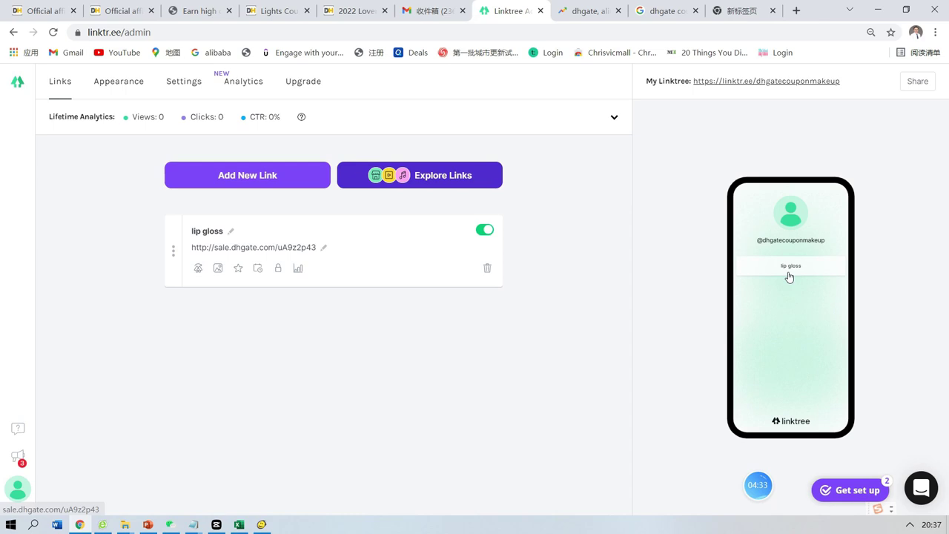
key(ctrl+plus)
key(ctrl+plus)
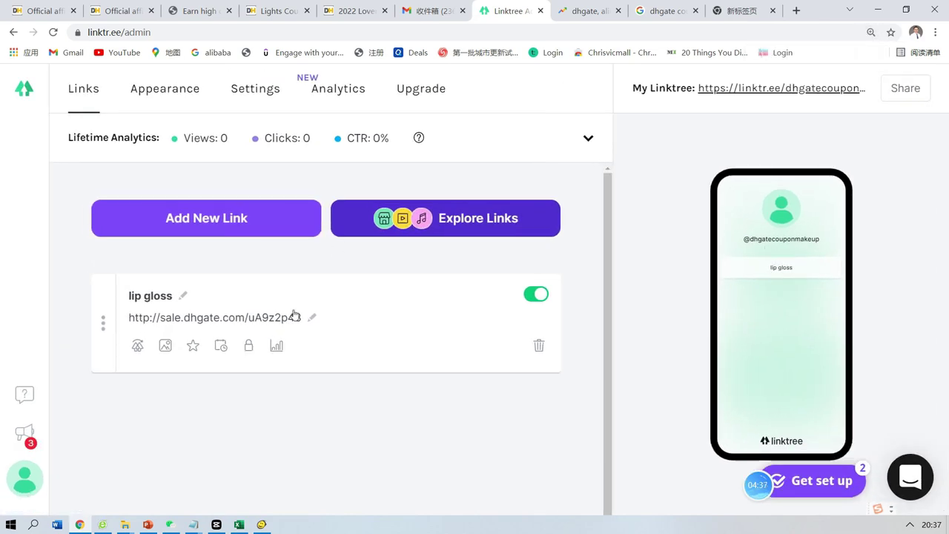
- Test the lip gloss link from the preview, then return to the DHgate affiliate homepage
click(782, 273)
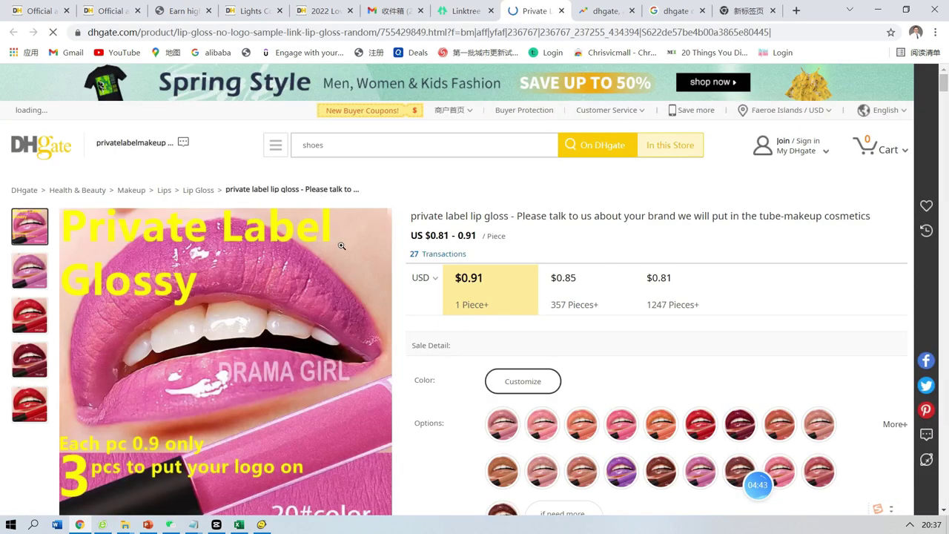
click(461, 6)
click(397, 8)
click(461, 9)
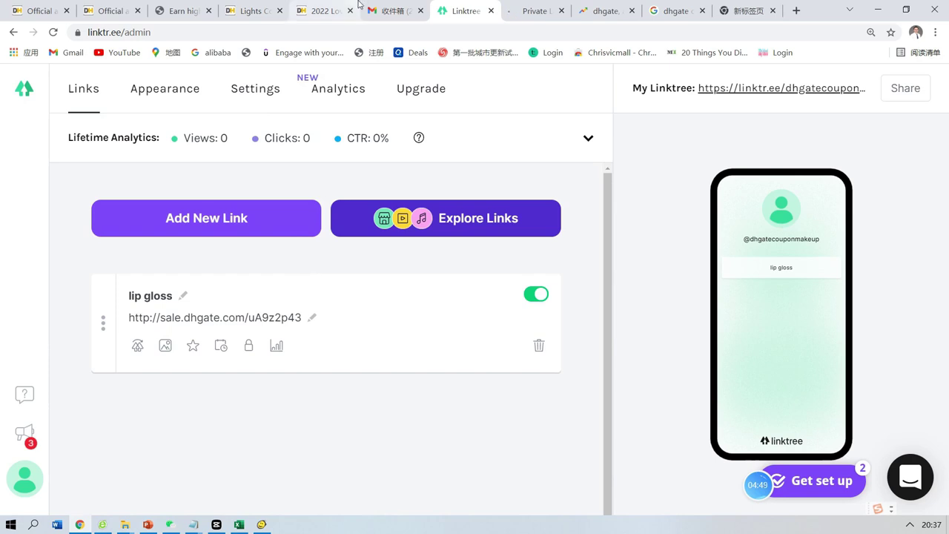
click(252, 10)
click(323, 10)
click(110, 10)
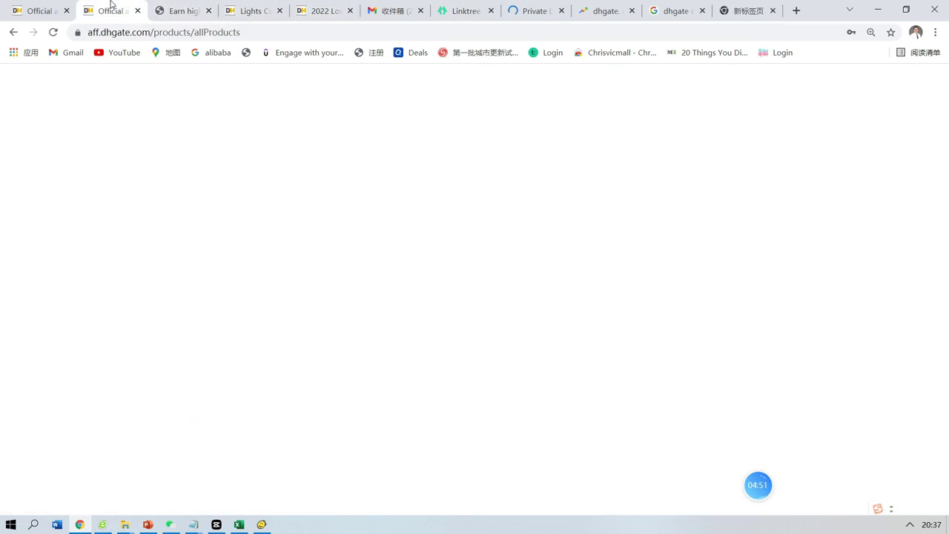
click(41, 11)
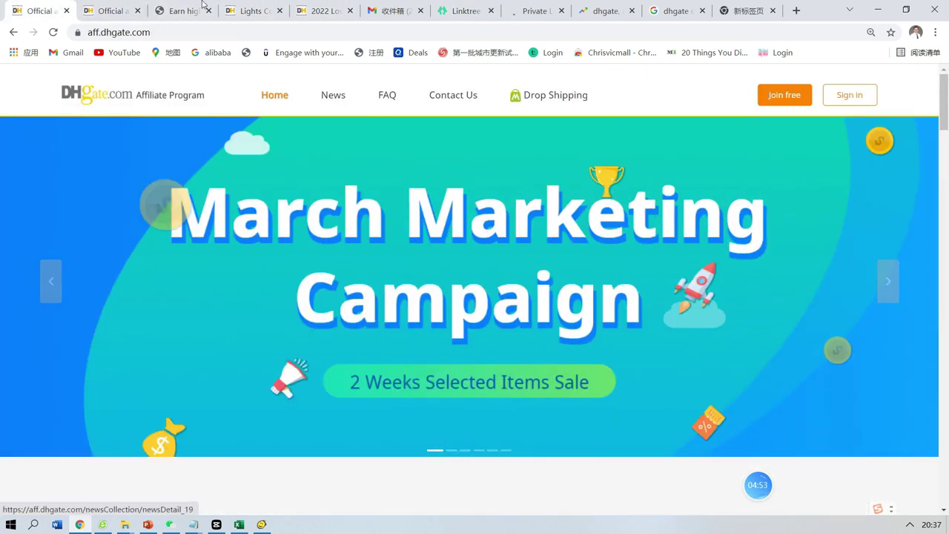
- Search All Products in the affiliate catalogue for makeup
click(110, 10)
key(alt+Left)
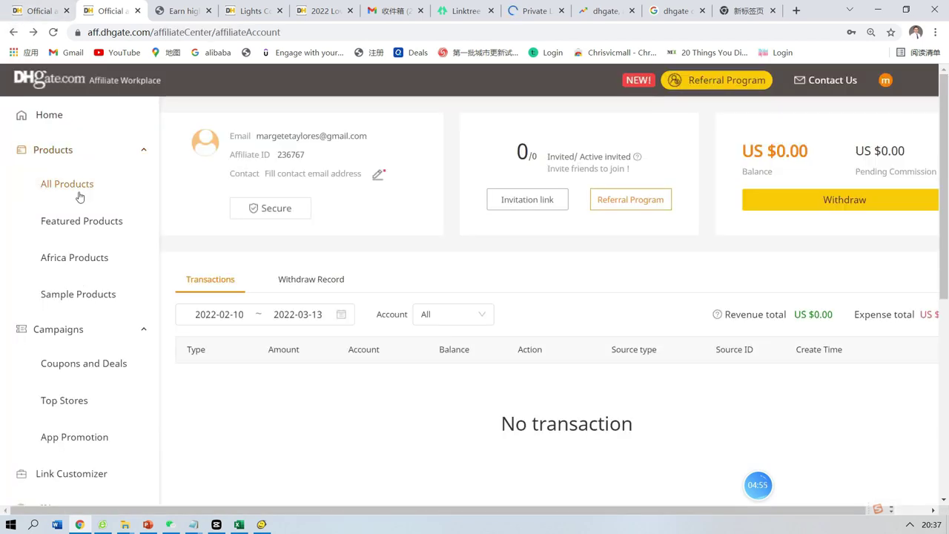
click(51, 189)
click(349, 174)
text(mae)
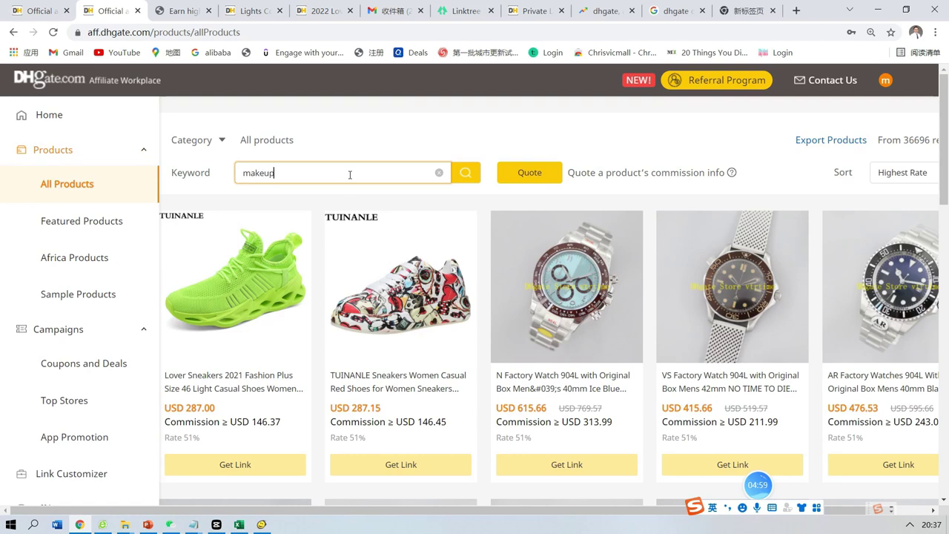
click(465, 172)
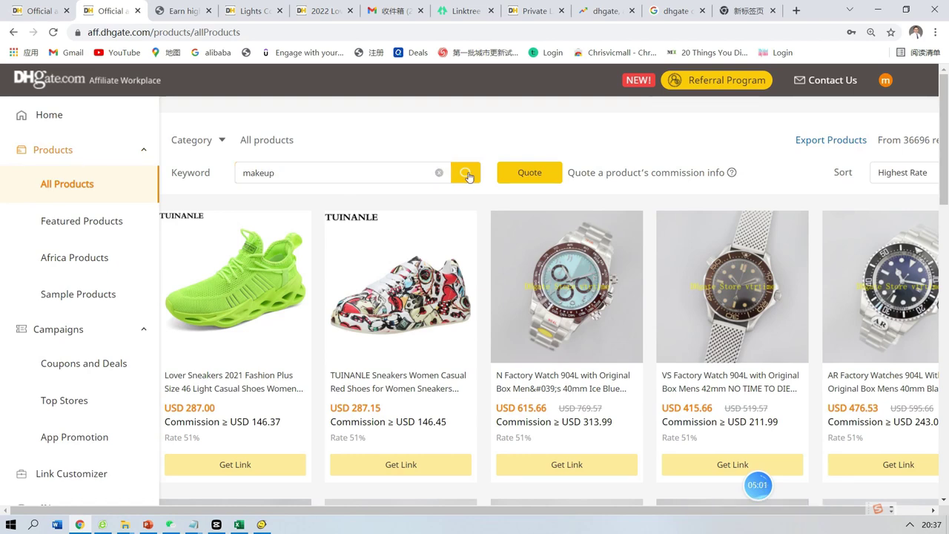
scroll(470, 177, down, 5)
scroll(469, 180, down, 6)
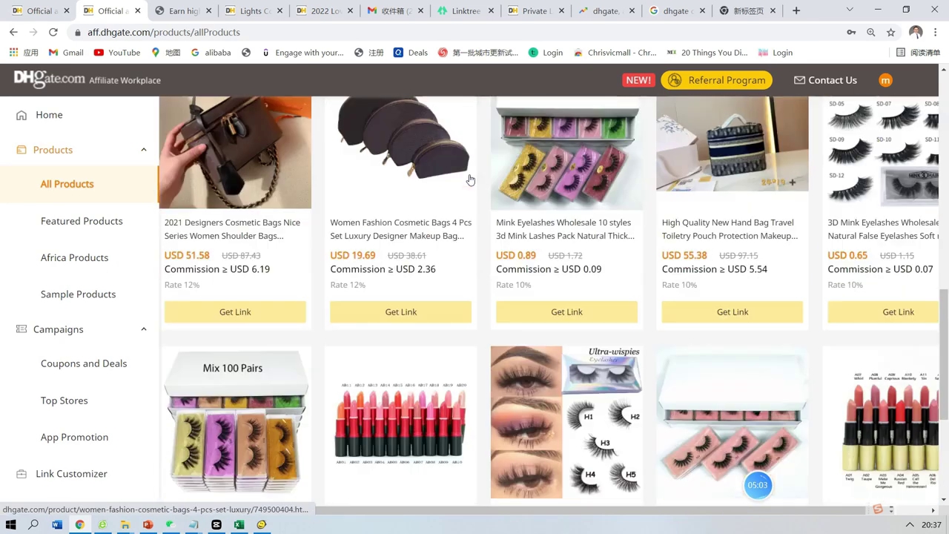
scroll(741, 222, up, 1)
click(860, 269)
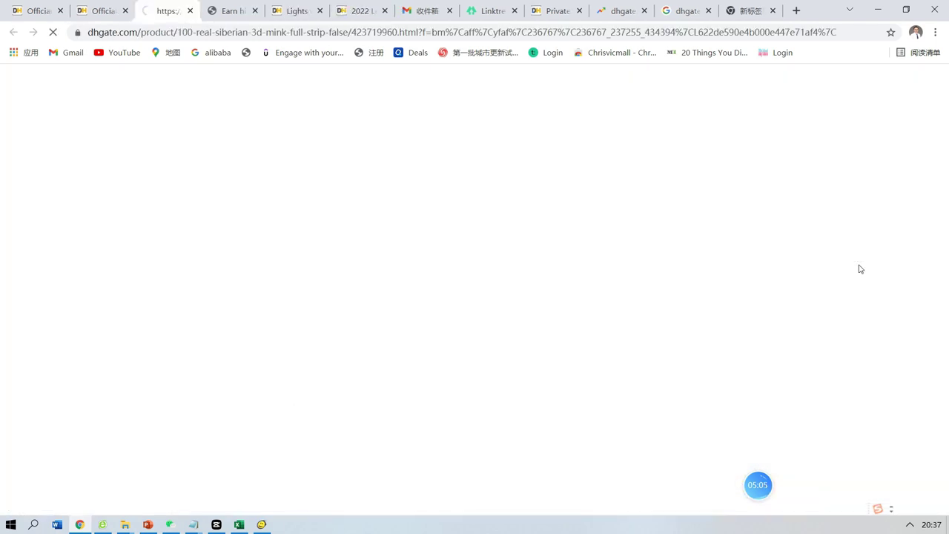
click(100, 11)
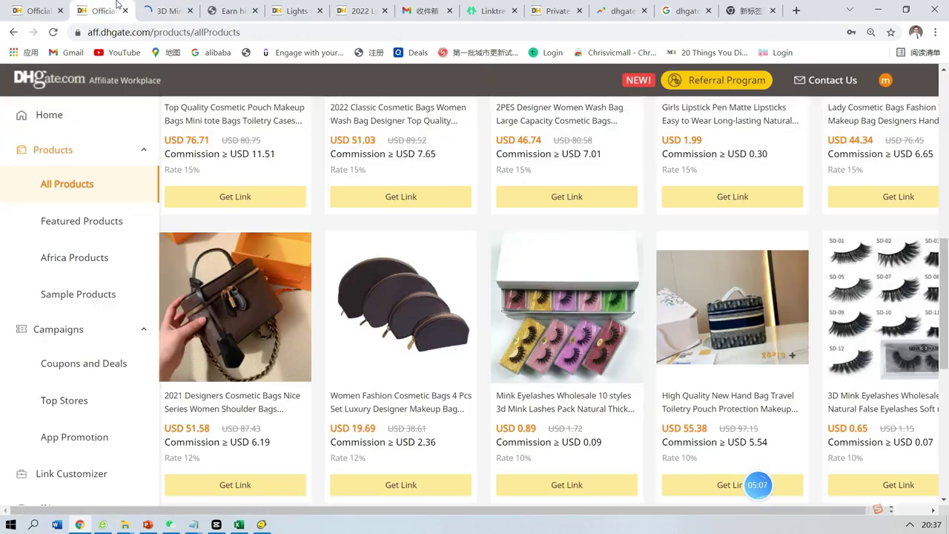
drag(874, 460, 833, 459)
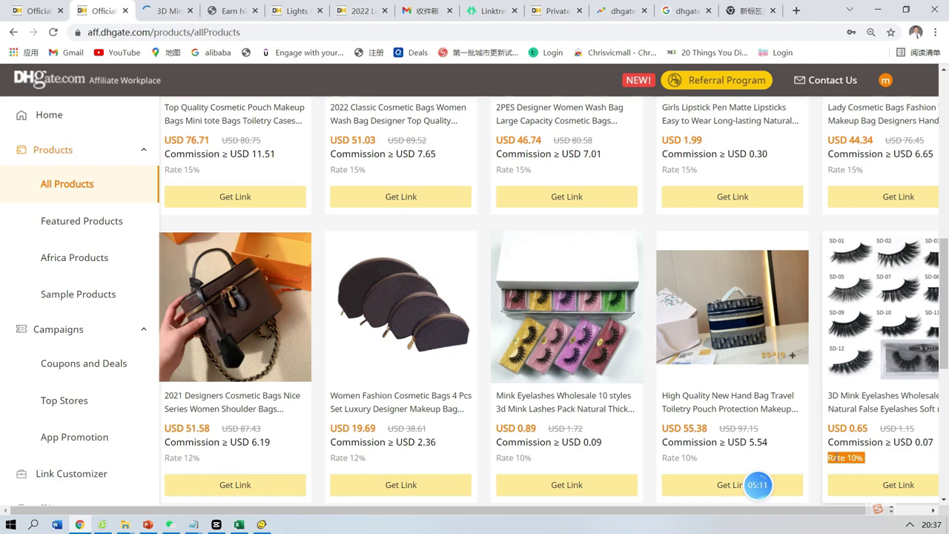
click(873, 483)
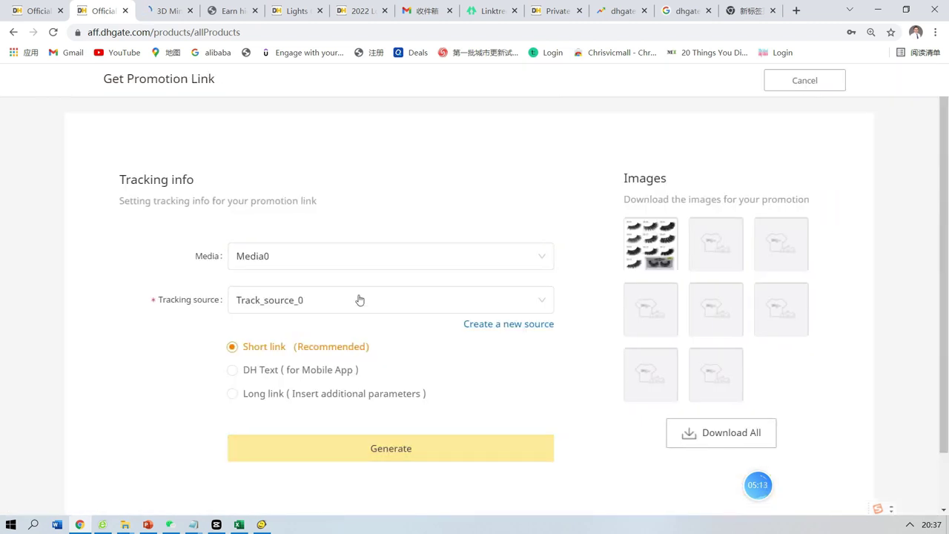
click(371, 450)
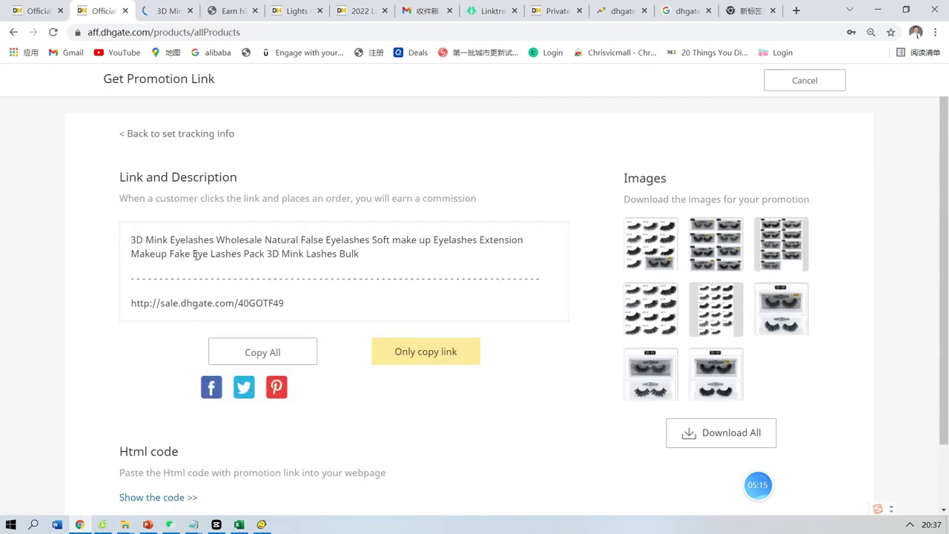
- Copy the product name '3D Mink Eyelashes'
drag(131, 238, 214, 239)
right_click(205, 240)
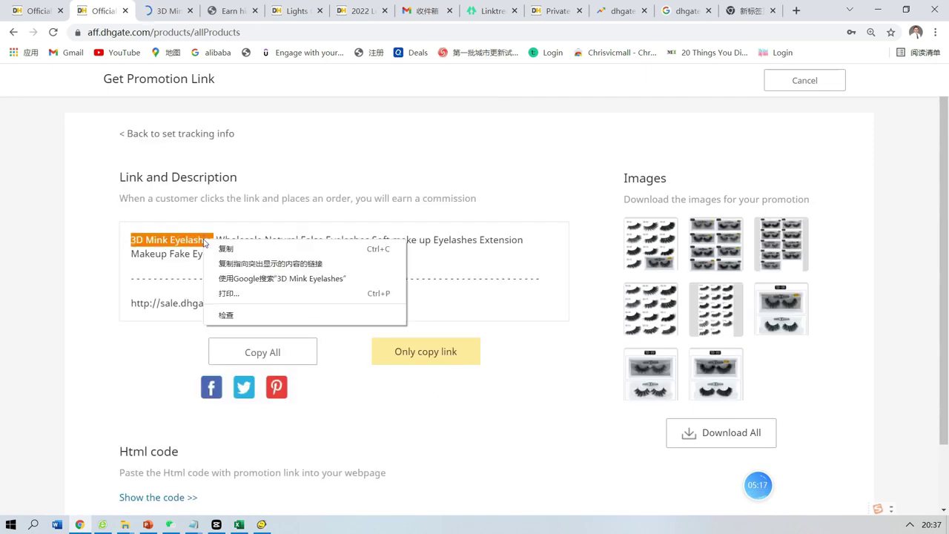
click(224, 250)
click(485, 11)
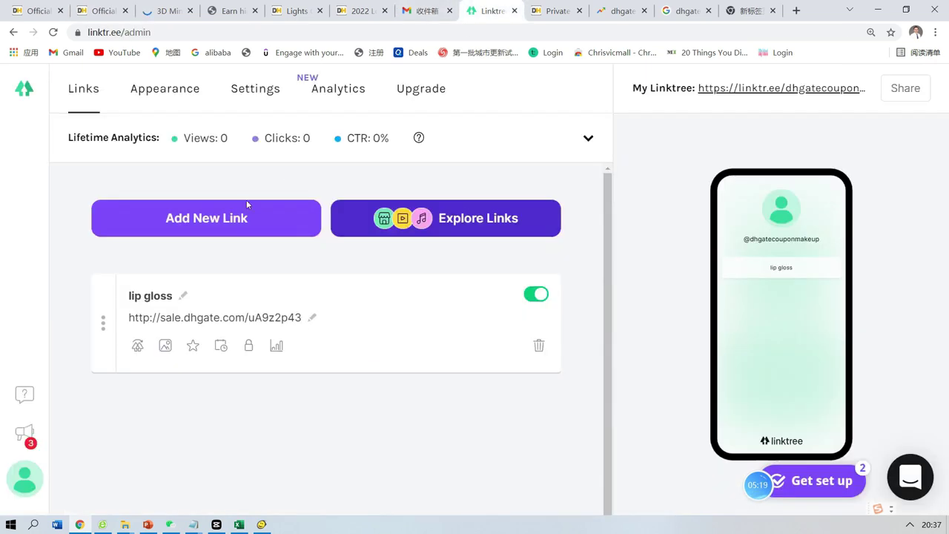
- Add a new Linktree link titled with the pasted 3D Mink Eyelashes product name
click(200, 219)
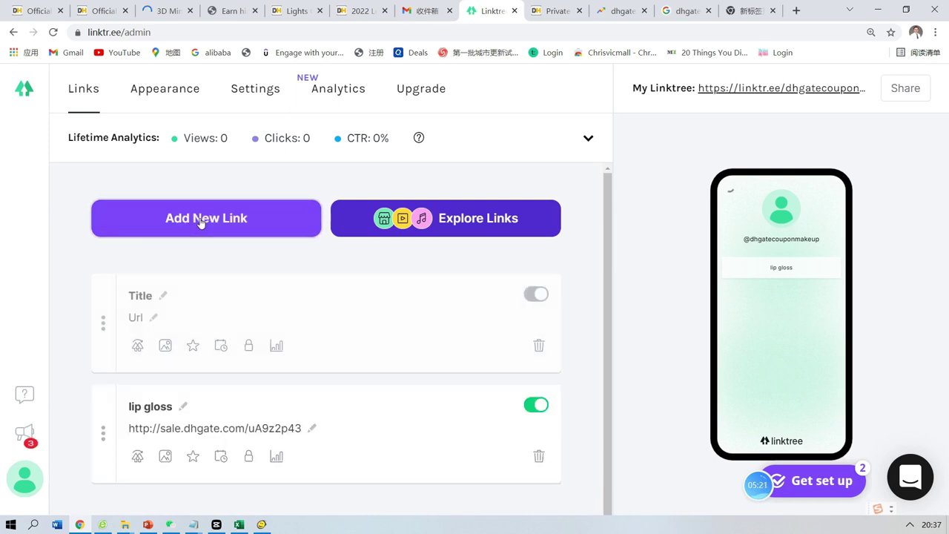
click(162, 299)
key(ctrl+v)
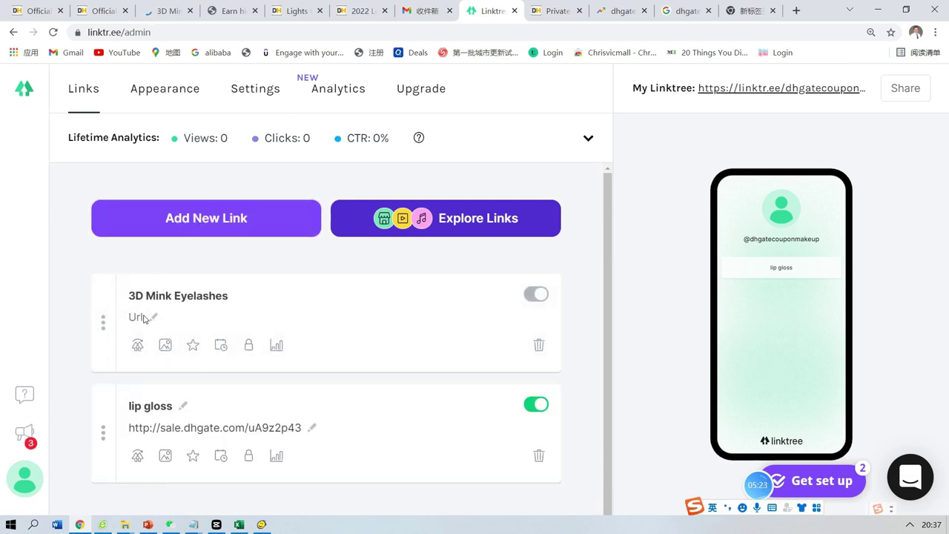
click(296, 11)
click(226, 10)
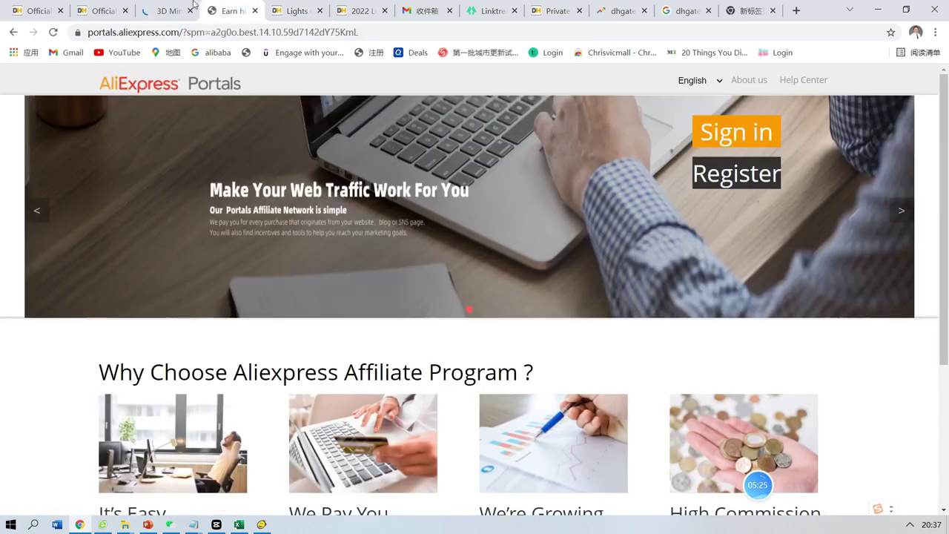
click(180, 7)
click(115, 6)
triple_click(185, 302)
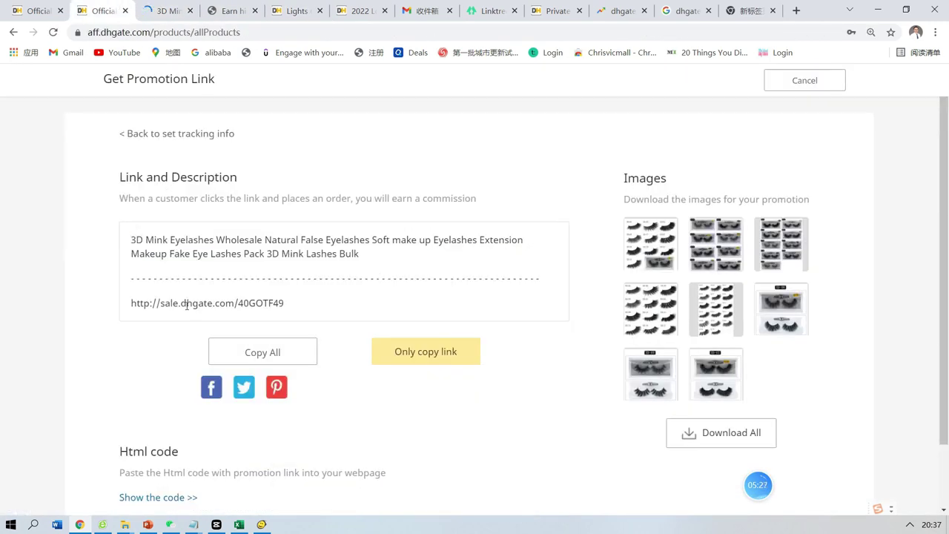
right_click(186, 303)
click(209, 319)
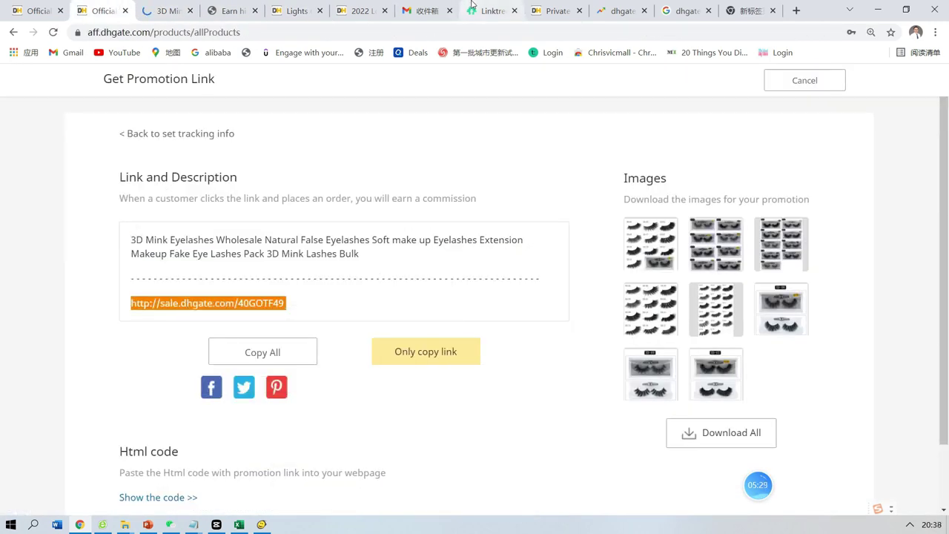
click(491, 11)
click(159, 321)
key(ctrl+v)
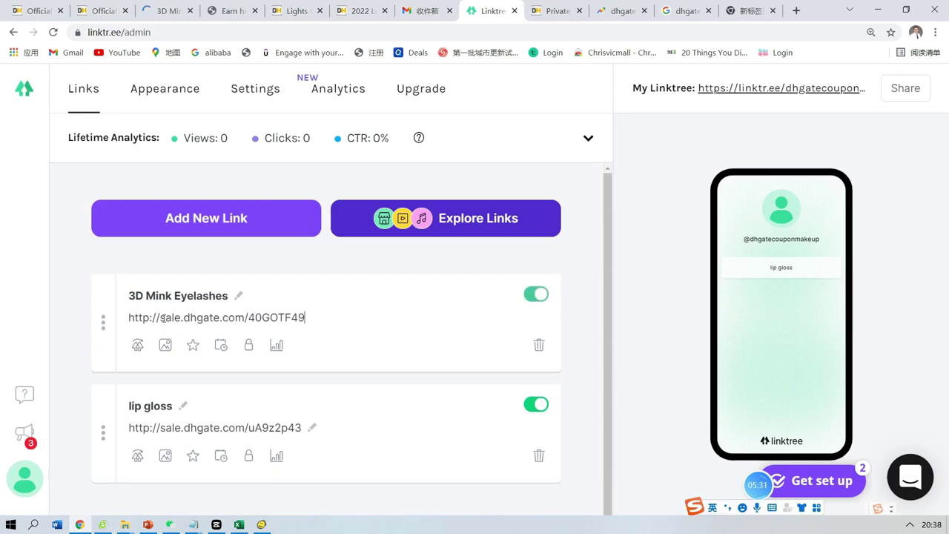
click(588, 247)
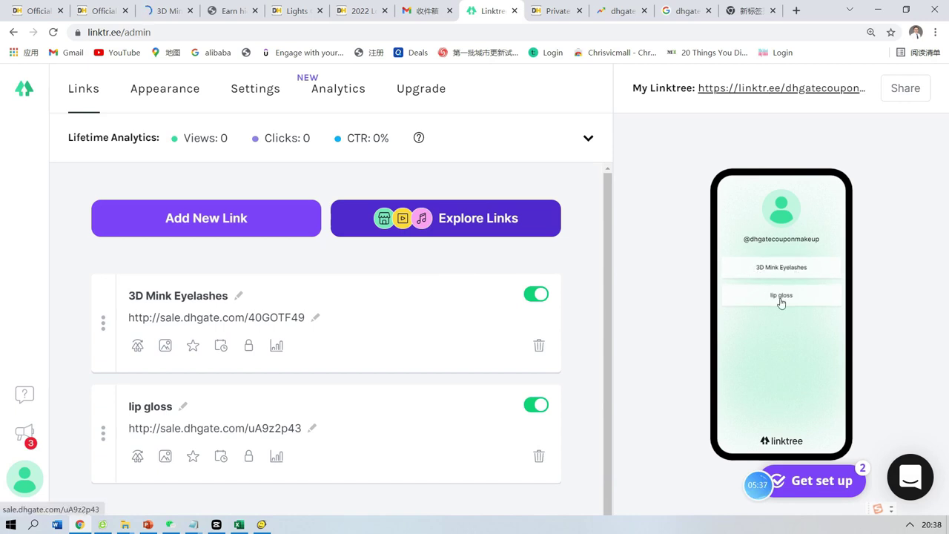
- Capitalise the lip gloss link title to 'Lip gloss'
click(182, 405)
text(L)
key(Delete)
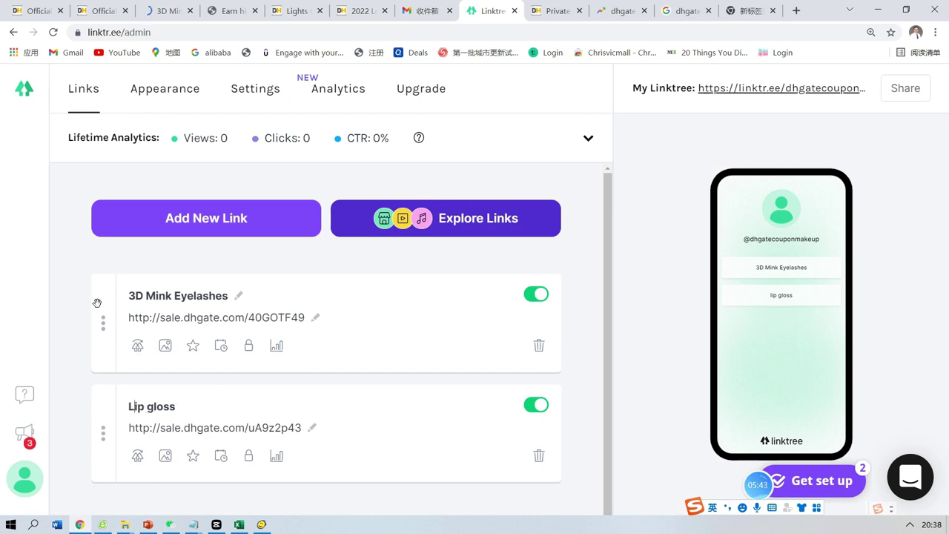
click(215, 168)
click(175, 11)
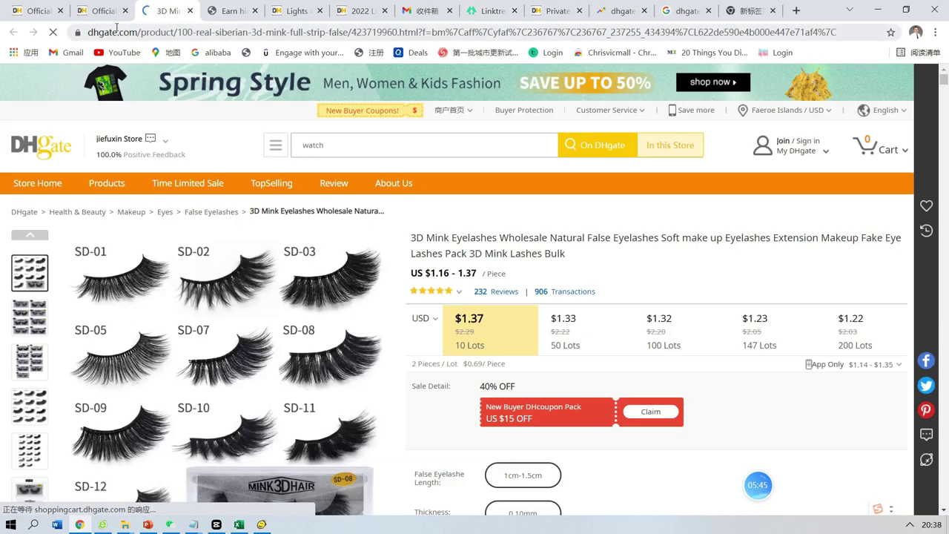
- Search the affiliate product catalogue for 'brush', then refine it to 'makeup brush'
click(102, 10)
click(12, 32)
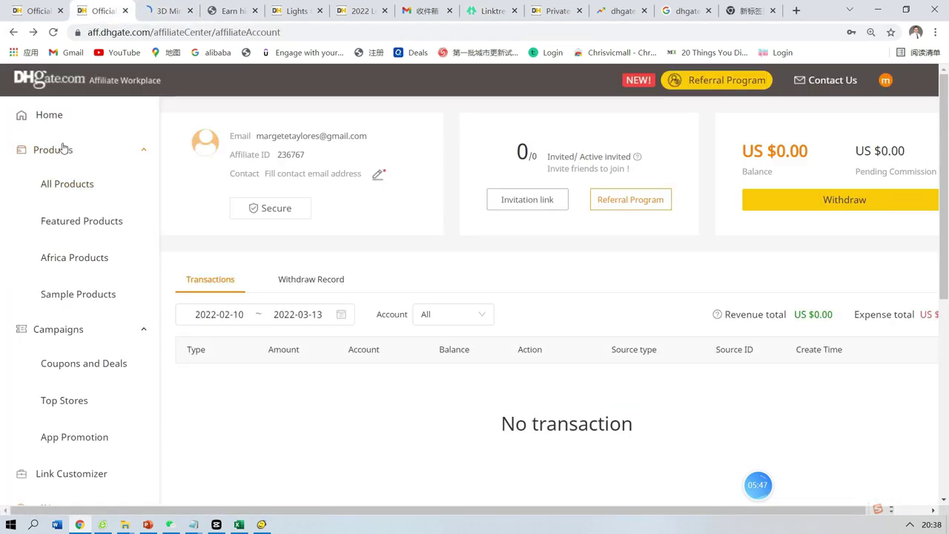
click(73, 185)
click(259, 174)
text(brush)
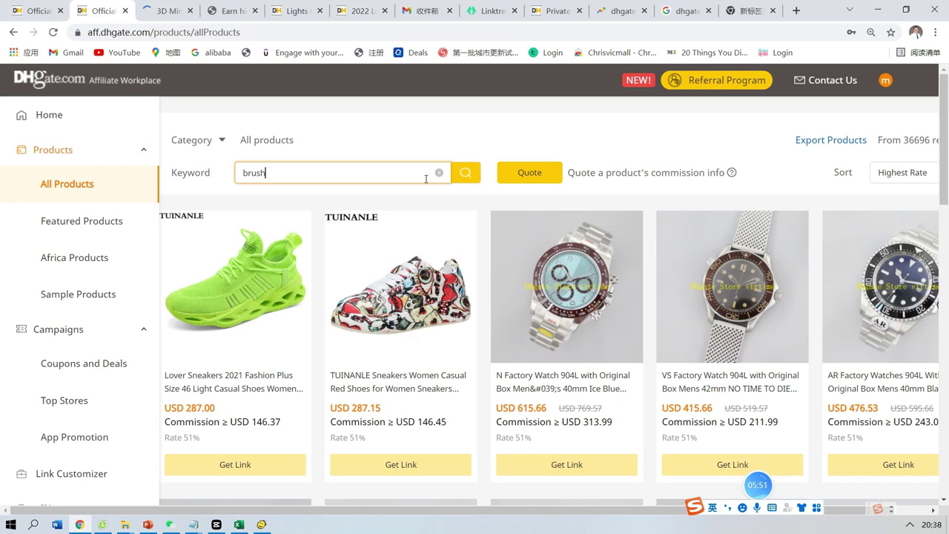
click(462, 174)
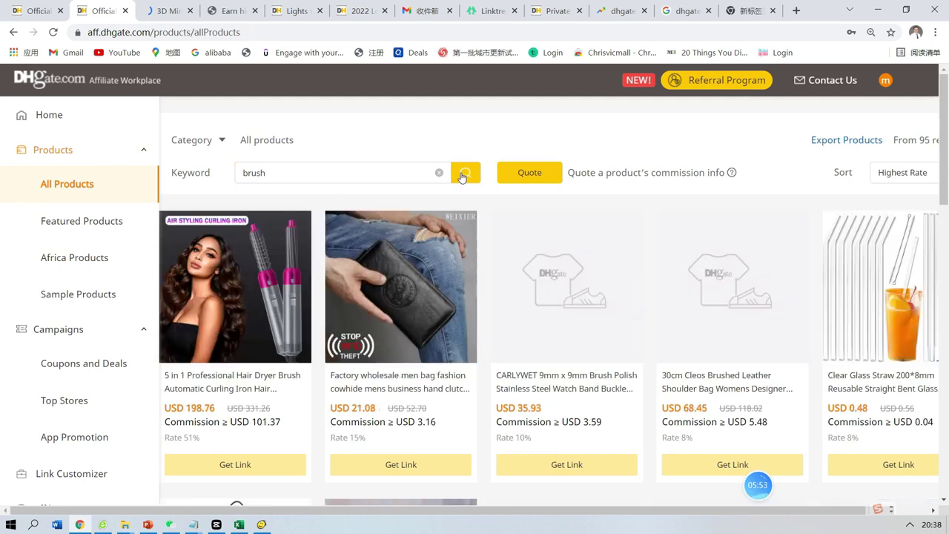
scroll(472, 237, down, 8)
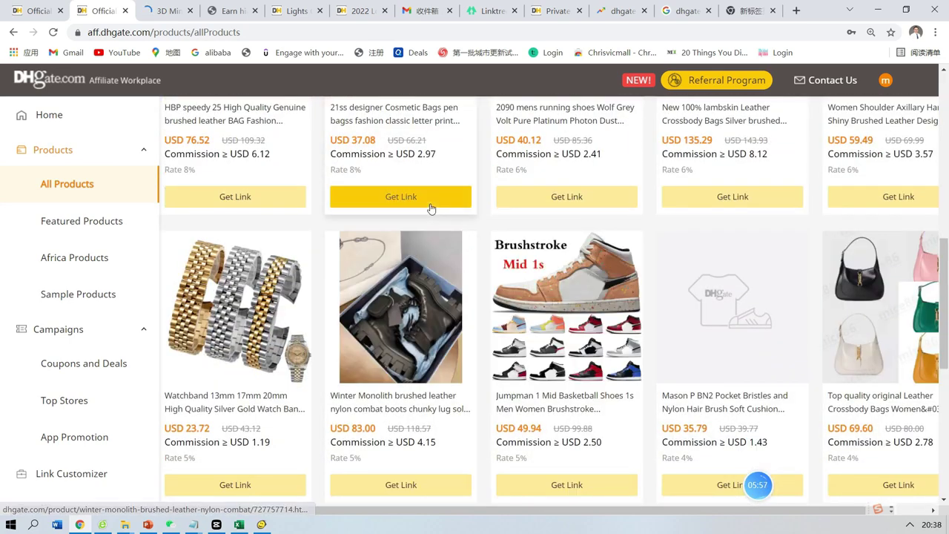
scroll(430, 207, up, 8)
click(246, 172)
text(makeup brush)
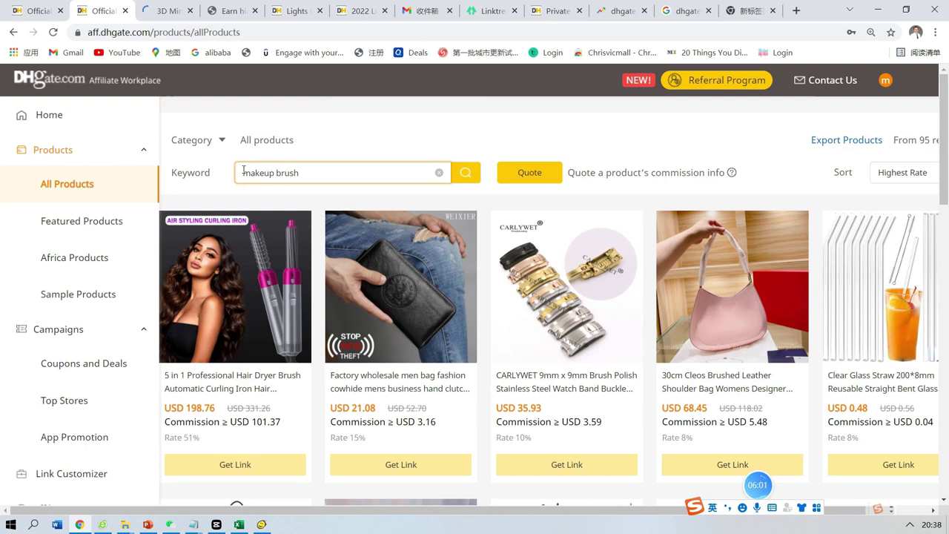
click(465, 171)
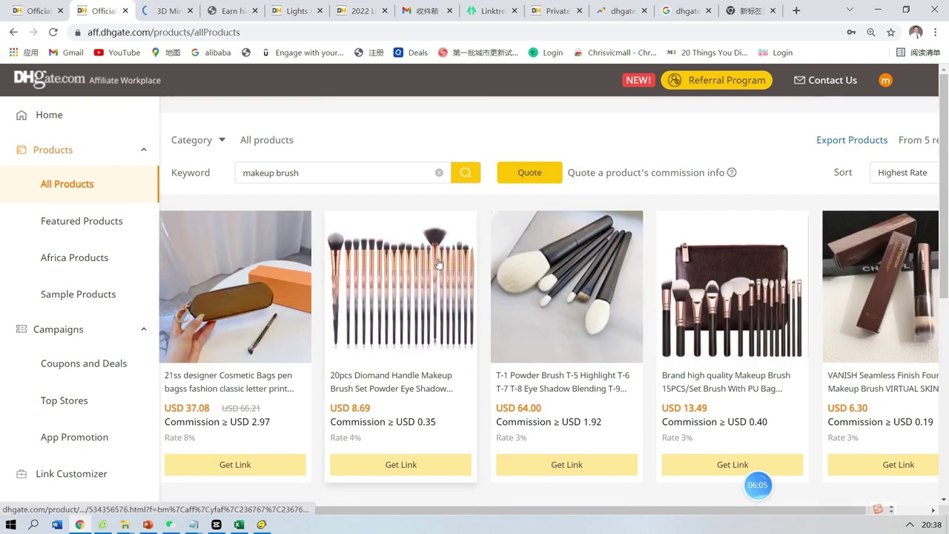
scroll(438, 266, down, 3)
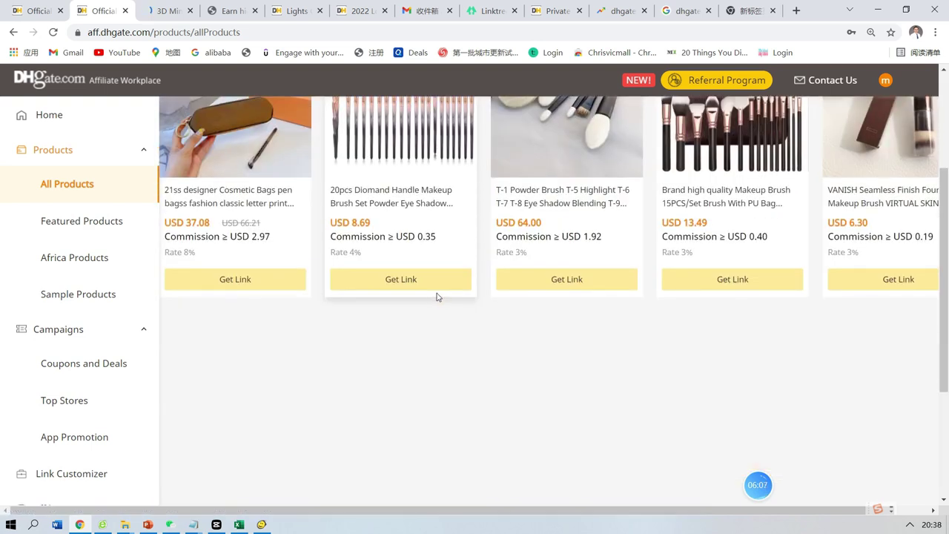
scroll(436, 296, up, 3)
- Generate a short link for the 20pcs Diomand Handle Makeup Brush Set and copy its name
click(415, 464)
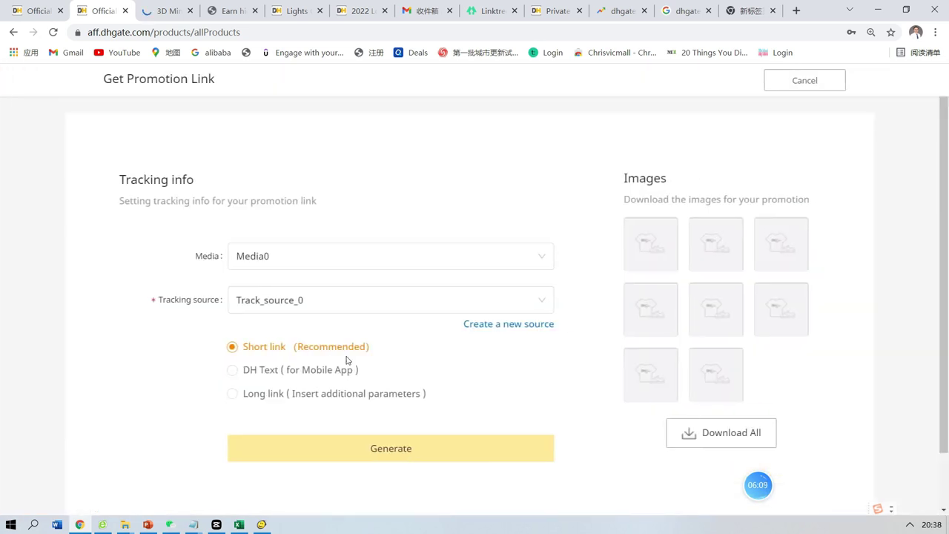
click(333, 445)
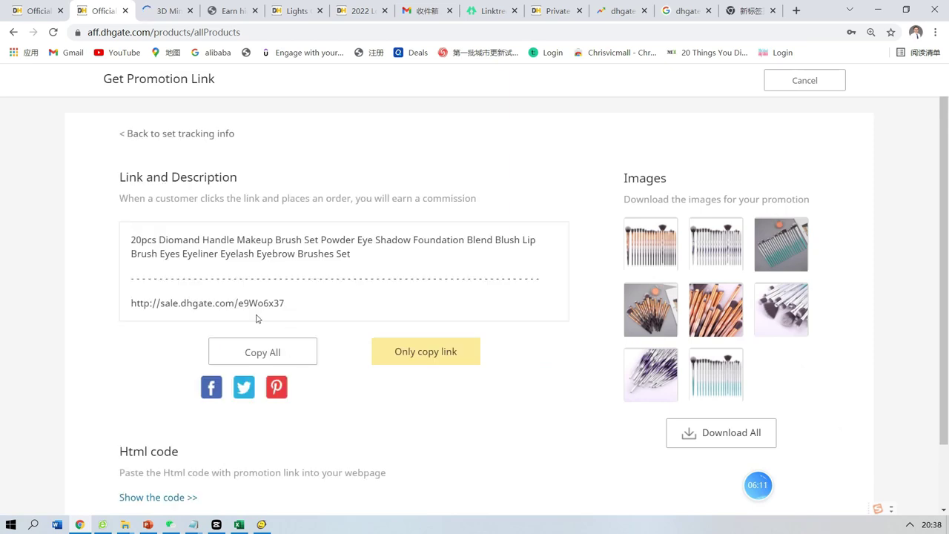
drag(131, 241, 319, 241)
right_click(317, 240)
click(334, 246)
- Add a new Linktree link titled with the 20pcs Diomand Handle Makeup Brush Set name
click(491, 11)
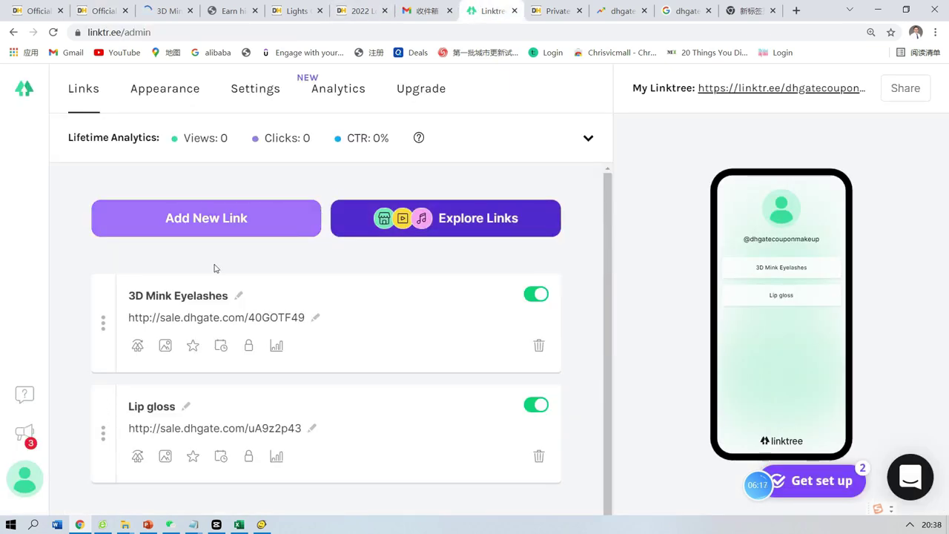
click(202, 223)
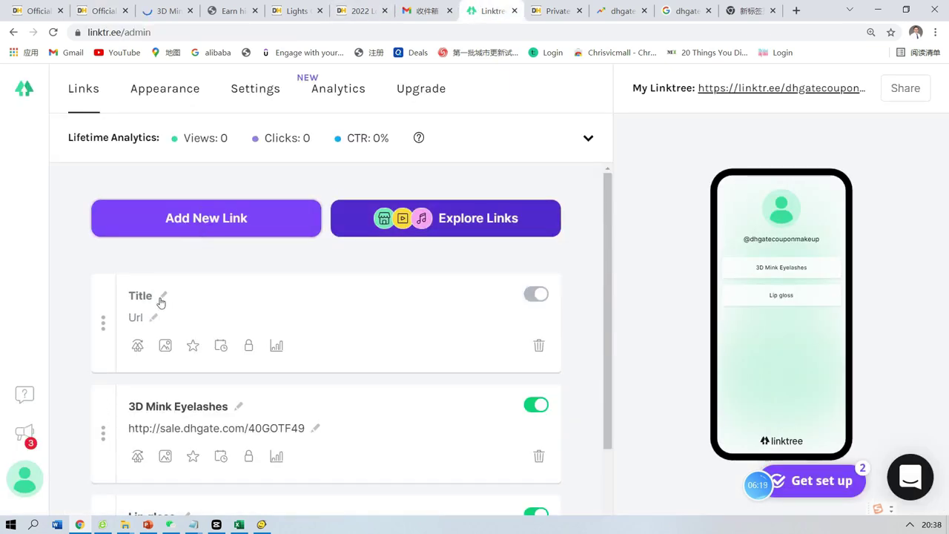
click(161, 300)
key(ctrl+v)
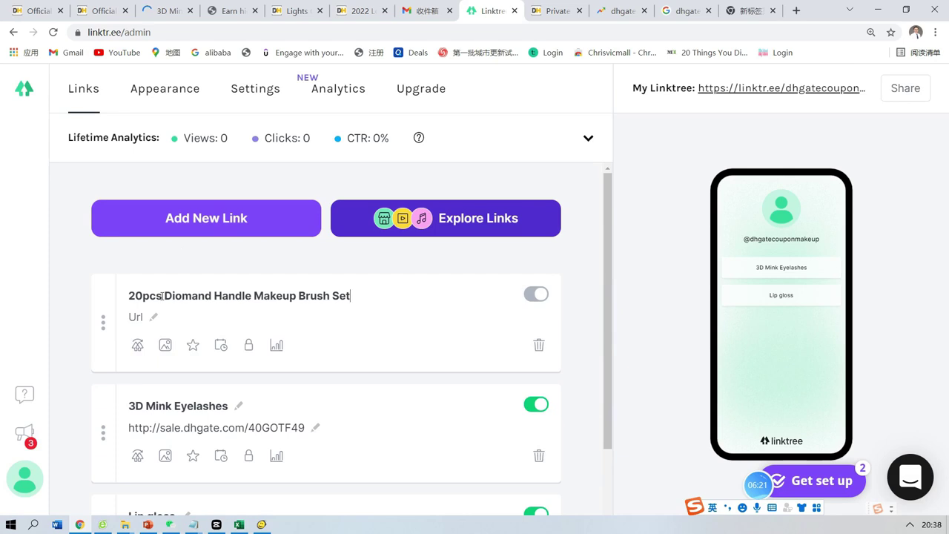
- Set the brush set link's URL to its copied DHgate promotion short link
click(104, 10)
click(175, 296)
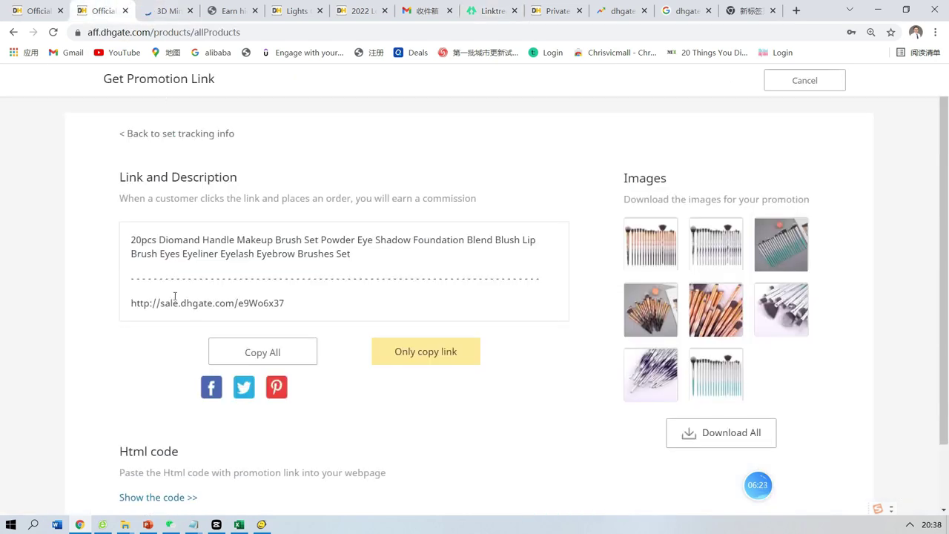
triple_click(175, 297)
right_click(174, 297)
click(186, 308)
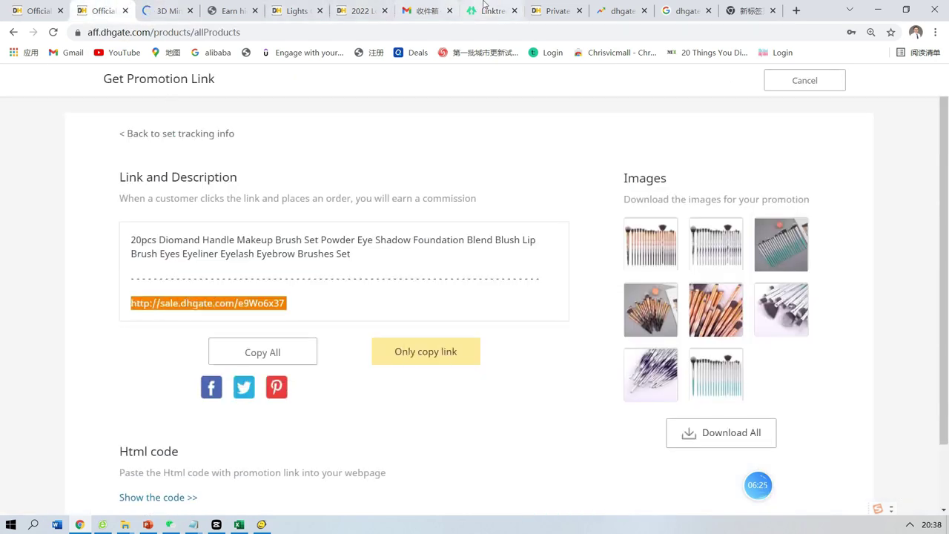
click(482, 11)
click(154, 322)
key(ctrl+v)
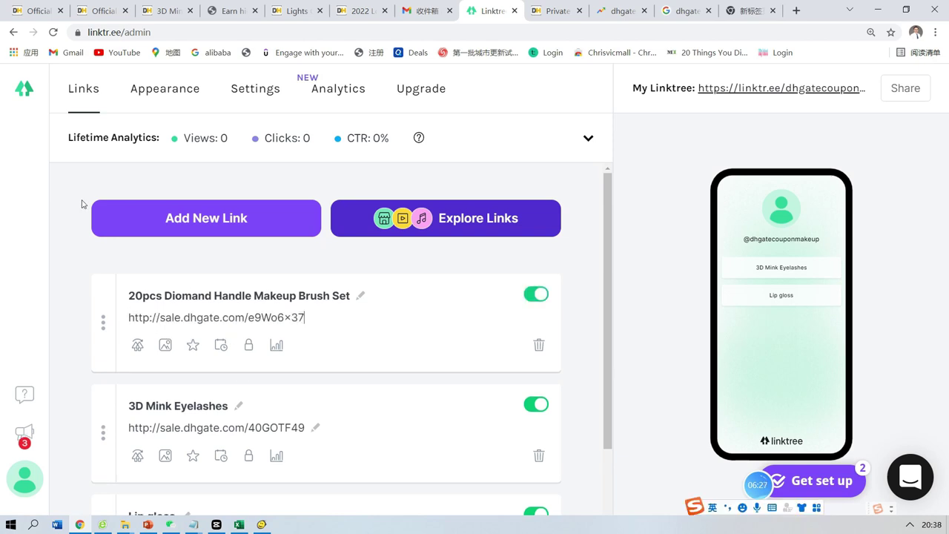
- Rename the lip gloss link to 'Lip gloss 0.9 usd only'
scroll(252, 239, down, 2)
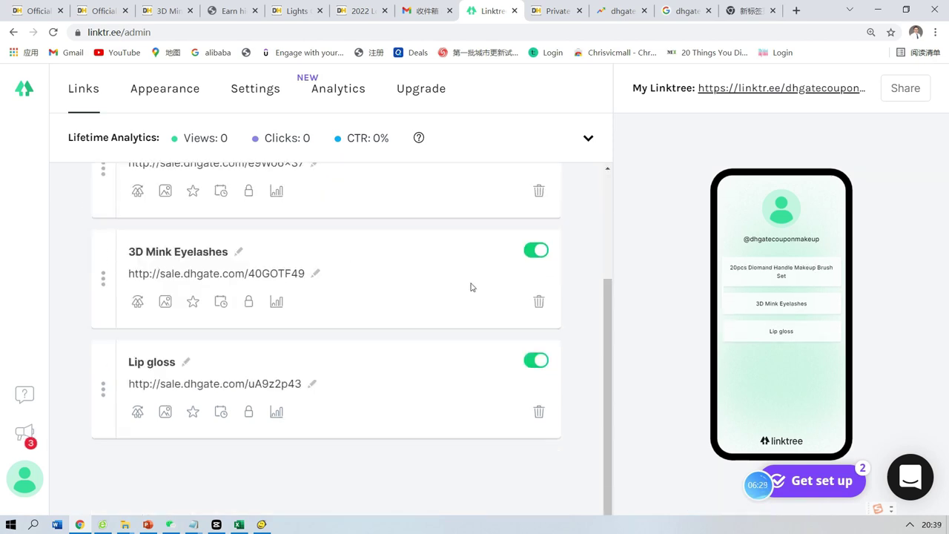
scroll(471, 287, up, 2)
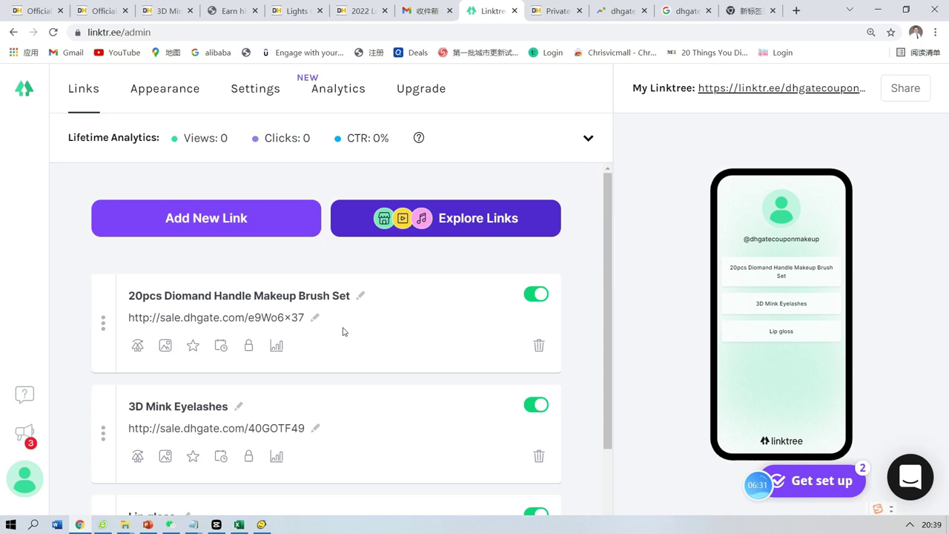
scroll(348, 341, down, 2)
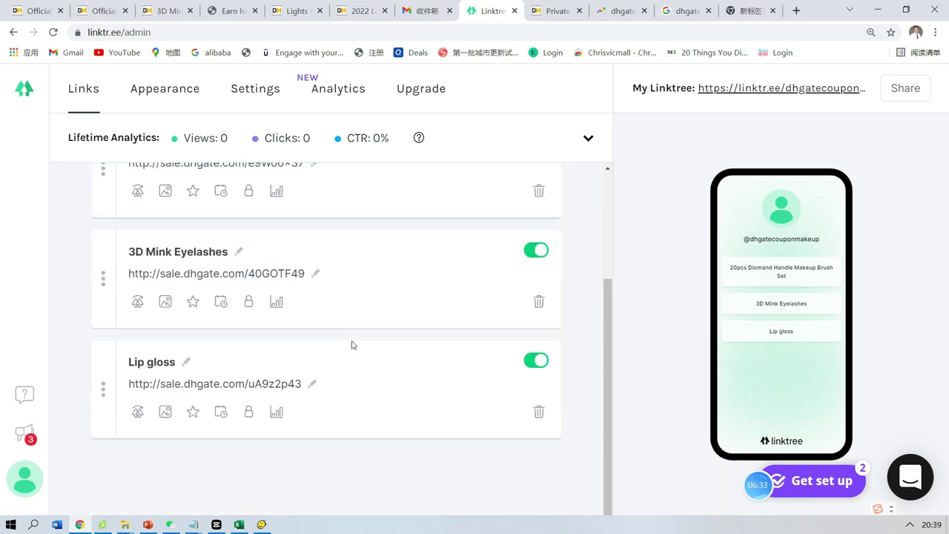
click(185, 362)
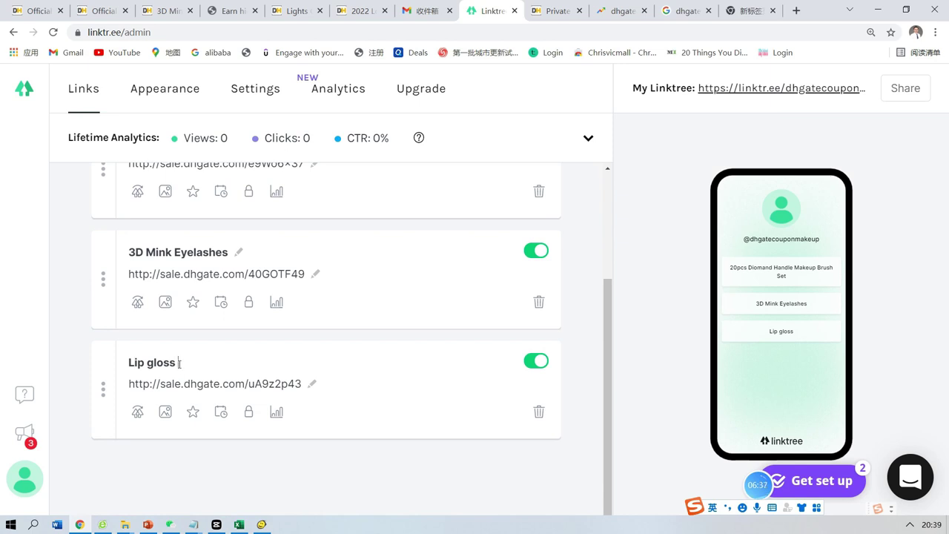
text(0.9 usd only)
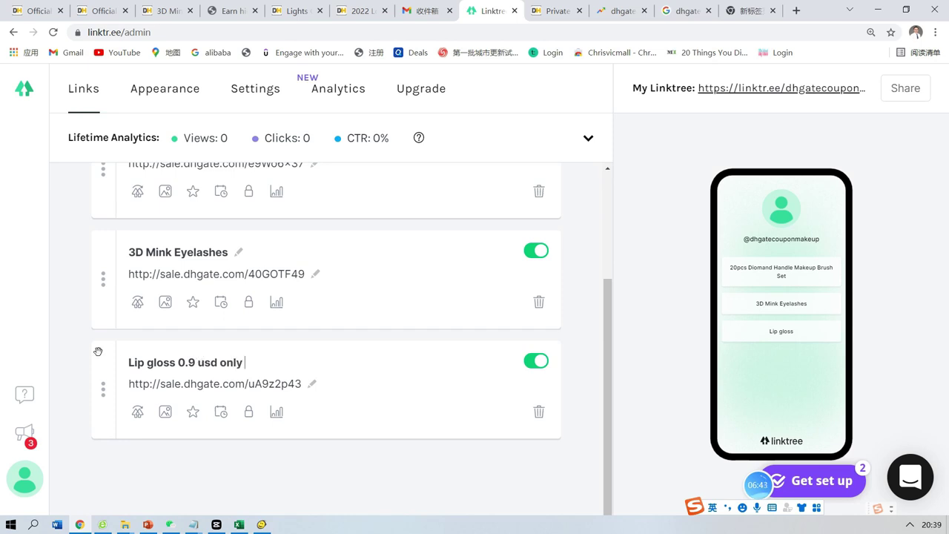
triple_click(172, 362)
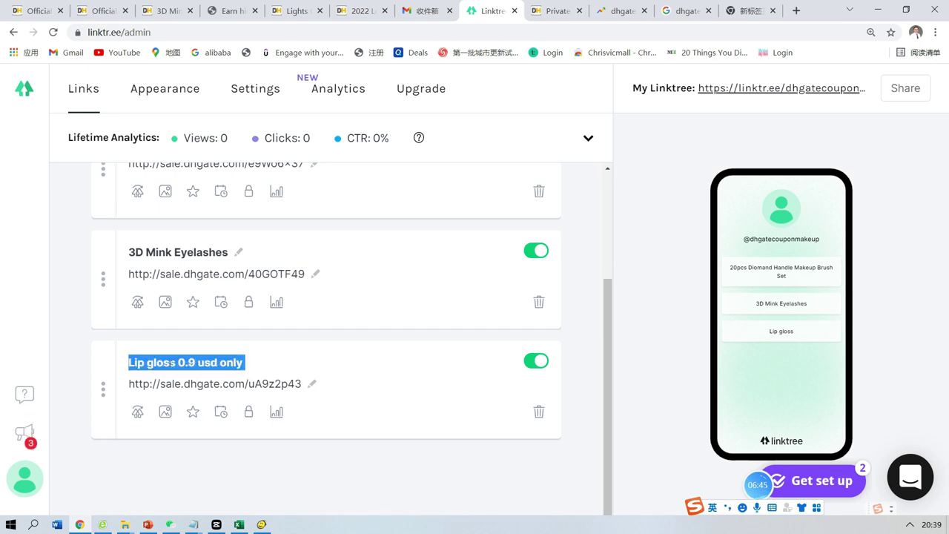
click(293, 433)
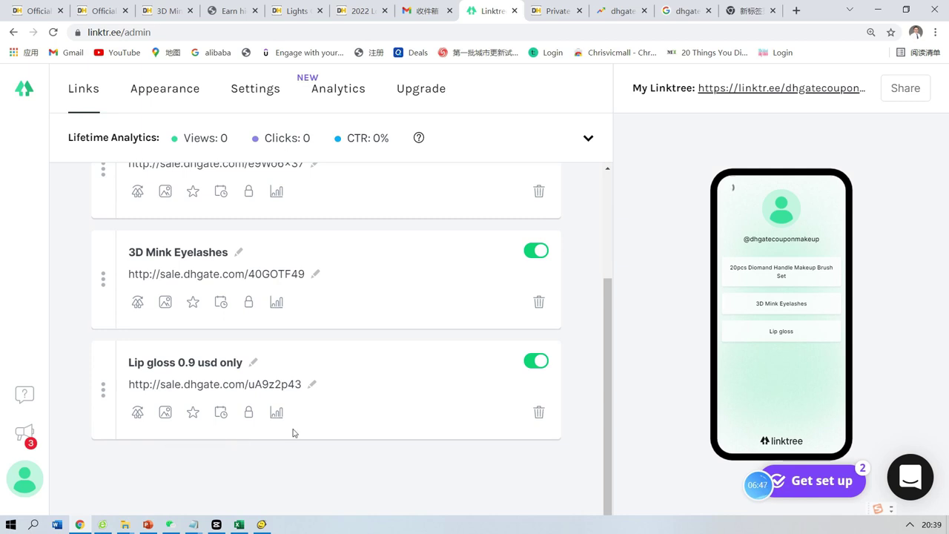
scroll(199, 291, up, 3)
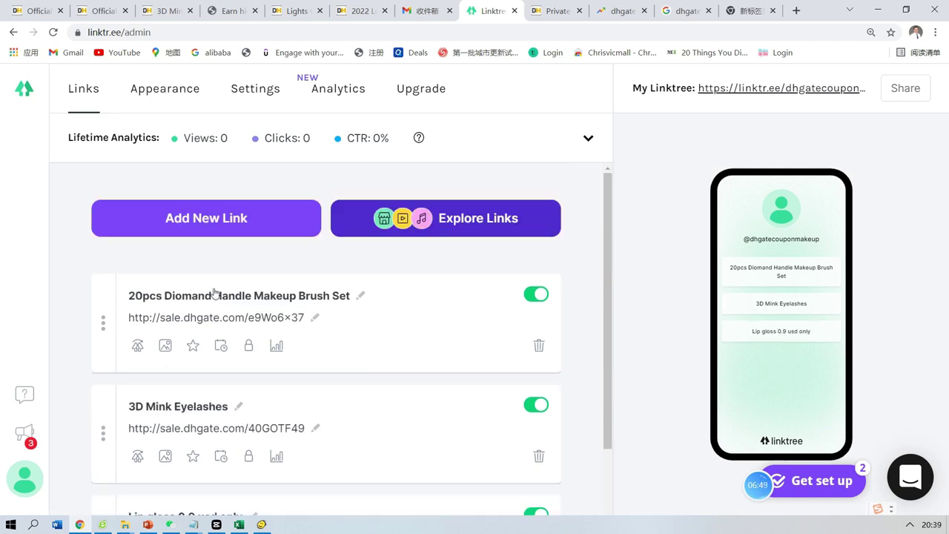
- Add a new Linktree link titled 'DHgate coupon' with no URL yet
click(199, 208)
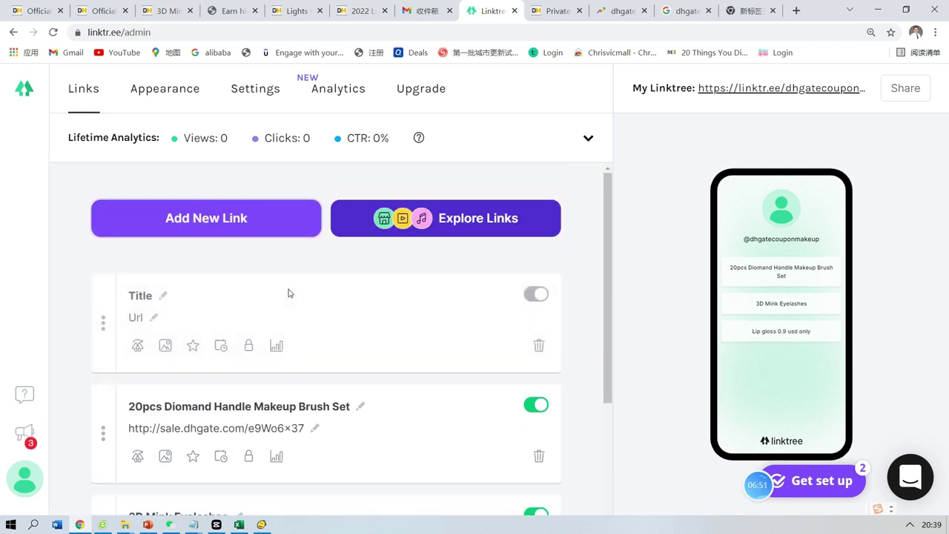
click(165, 296)
text(DHgate coupon)
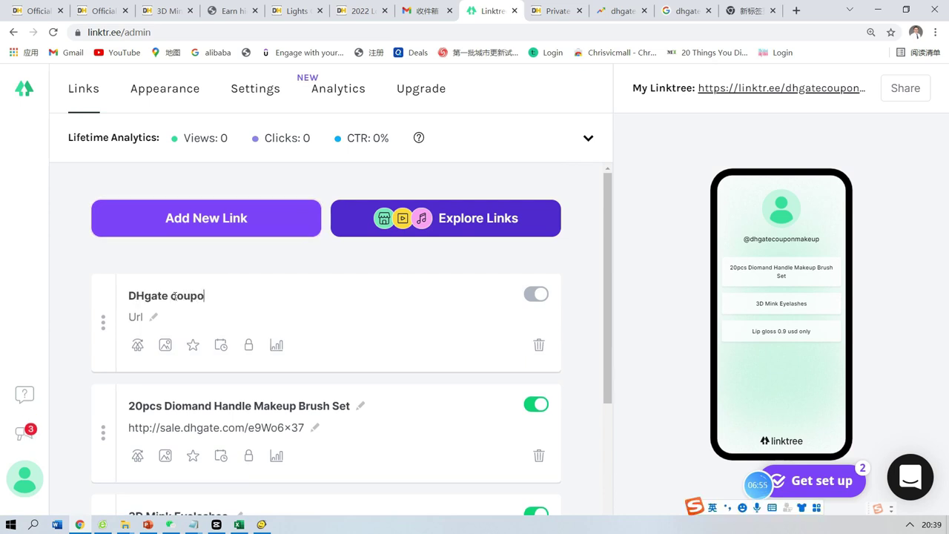
- Open the Coupons and Deals list in the DHgate affiliate workplace
click(101, 4)
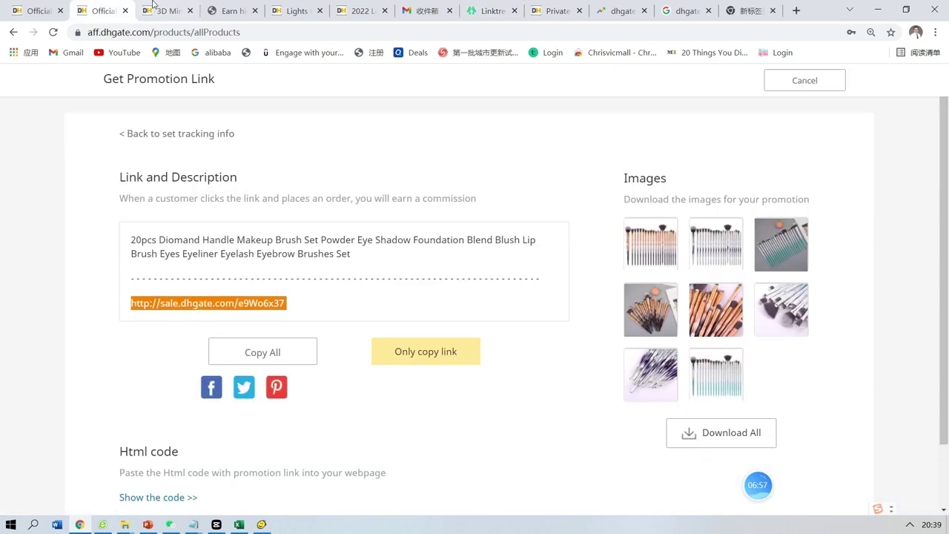
key(ctrl+Tab)
key(ctrl+Tab)
key(ctrl+shift+Tab)
click(45, 10)
click(169, 9)
click(84, 7)
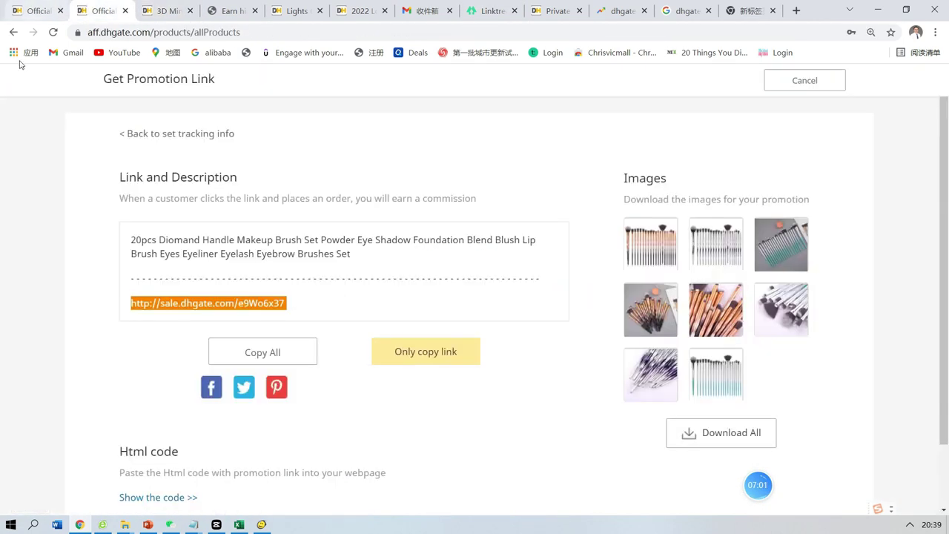
click(12, 33)
click(72, 362)
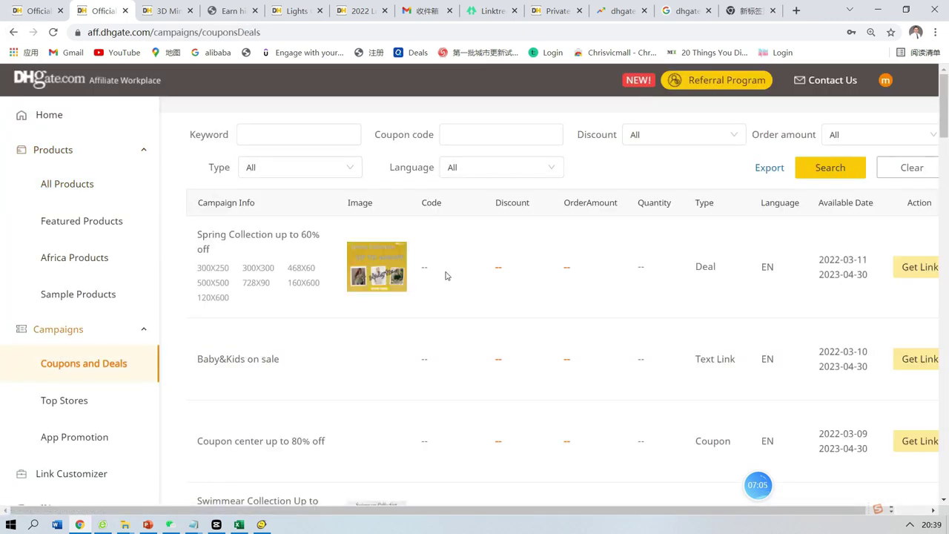
- Generate and copy a short promotion link for the Coupon center deal
key(ctrl+minus)
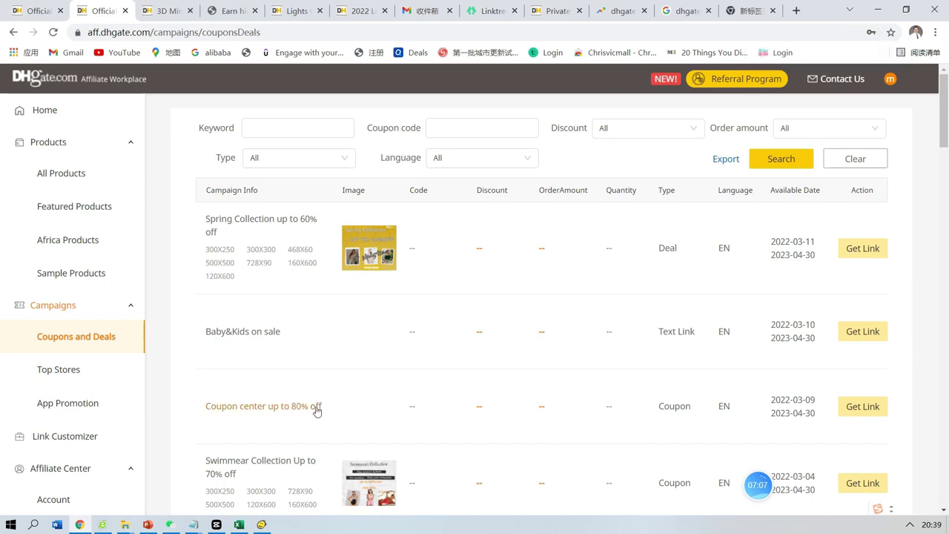
click(857, 408)
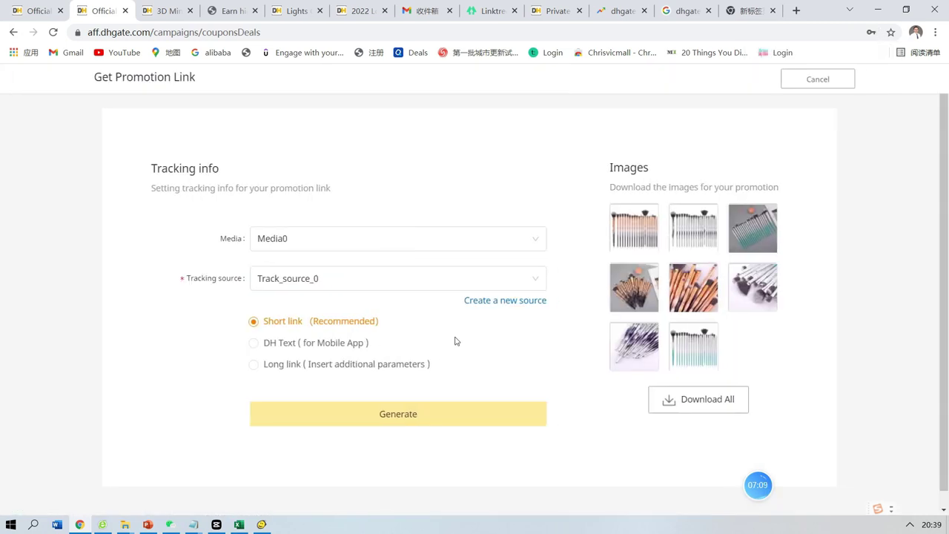
click(374, 417)
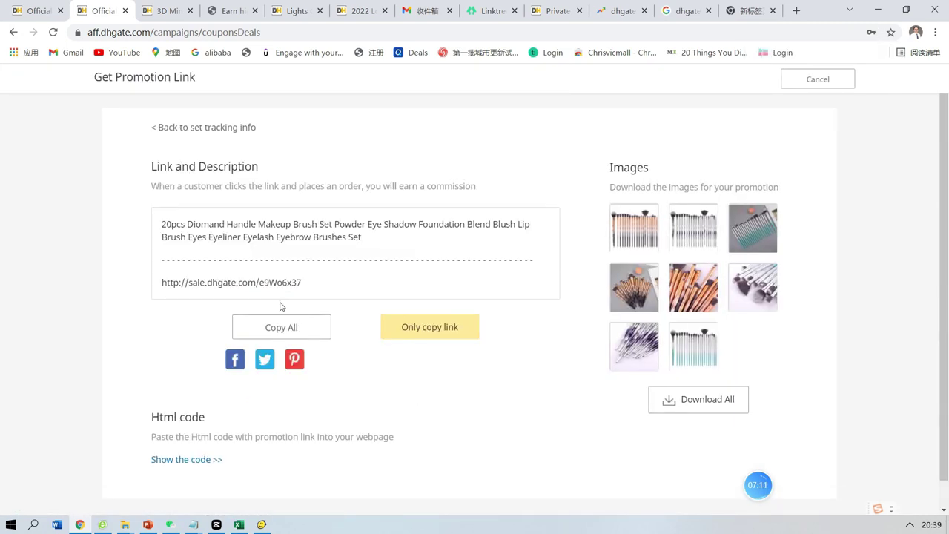
triple_click(268, 280)
right_click(268, 280)
click(293, 288)
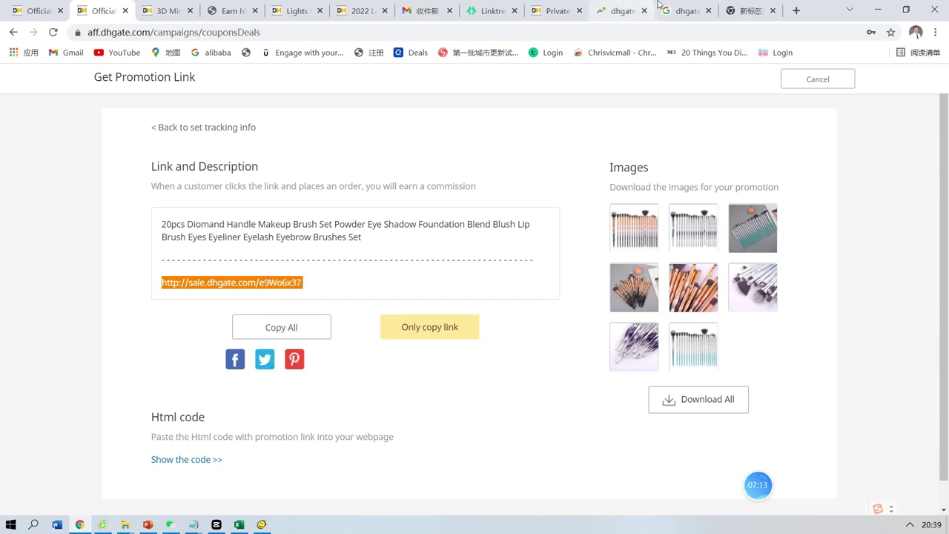
- Load the copied coupon center link in the new tab to test it
click(741, 10)
click(723, 32)
key(ctrl+a)
key(ctrl+v)
key(Return)
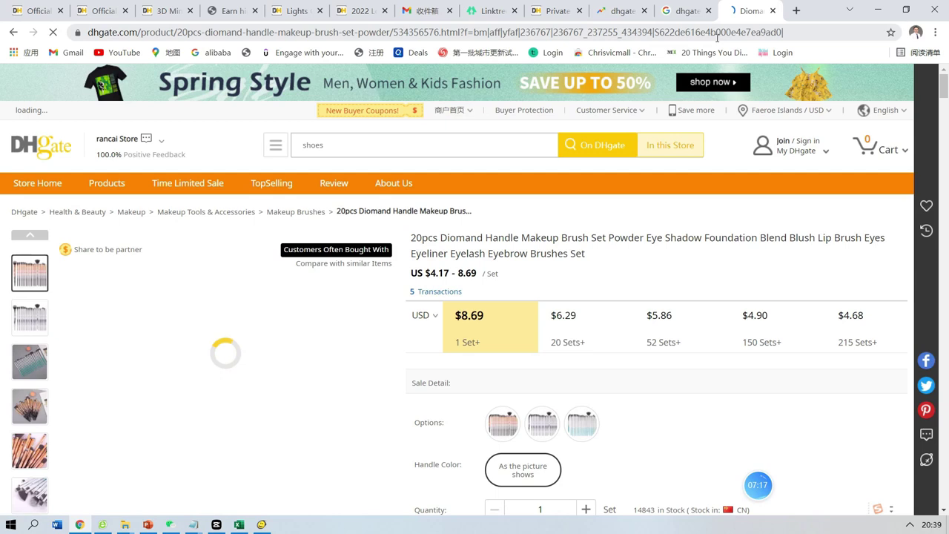
- Reopen Coupons and Deals, request the coupon center link again, and return to the account page
click(102, 9)
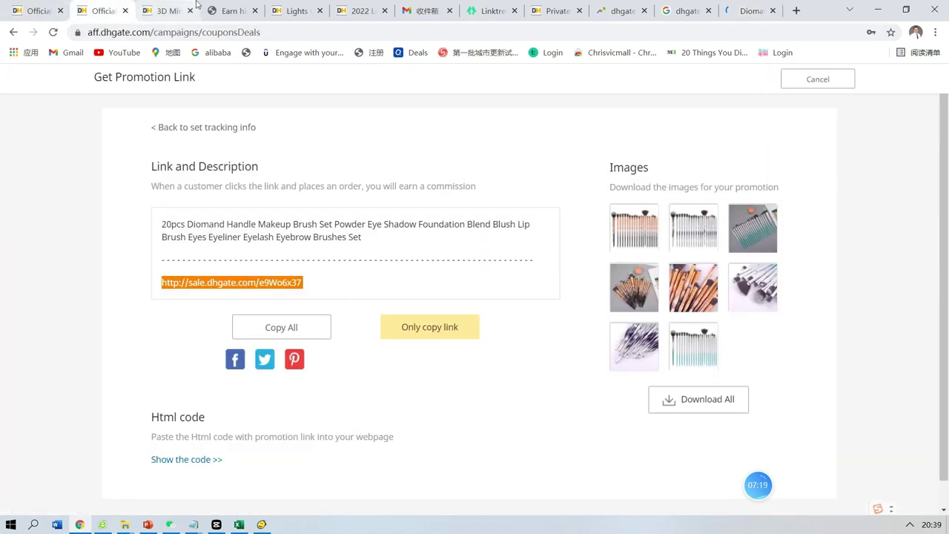
click(13, 32)
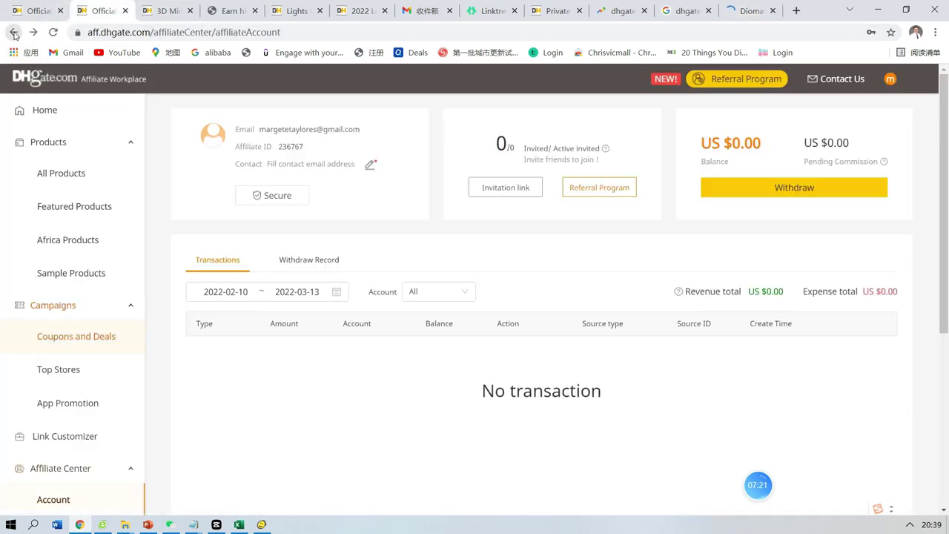
click(13, 33)
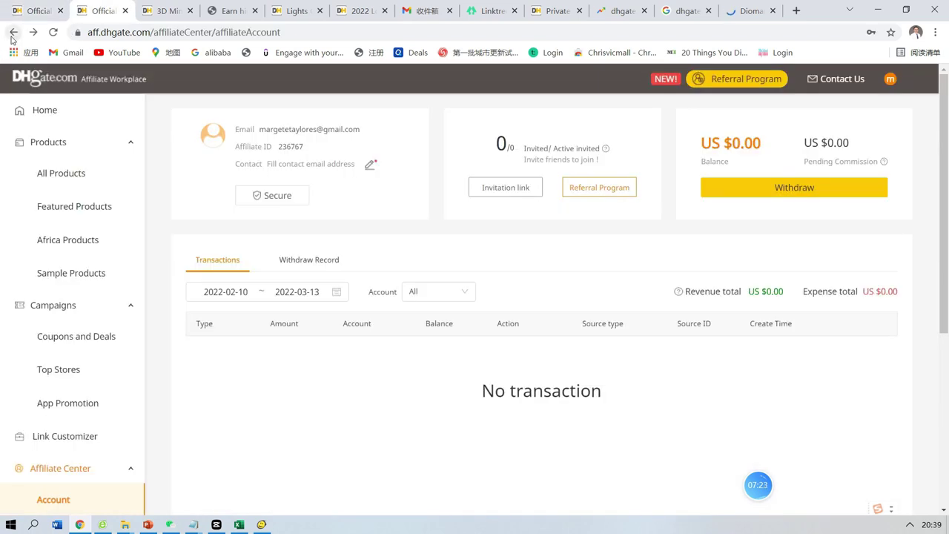
click(74, 336)
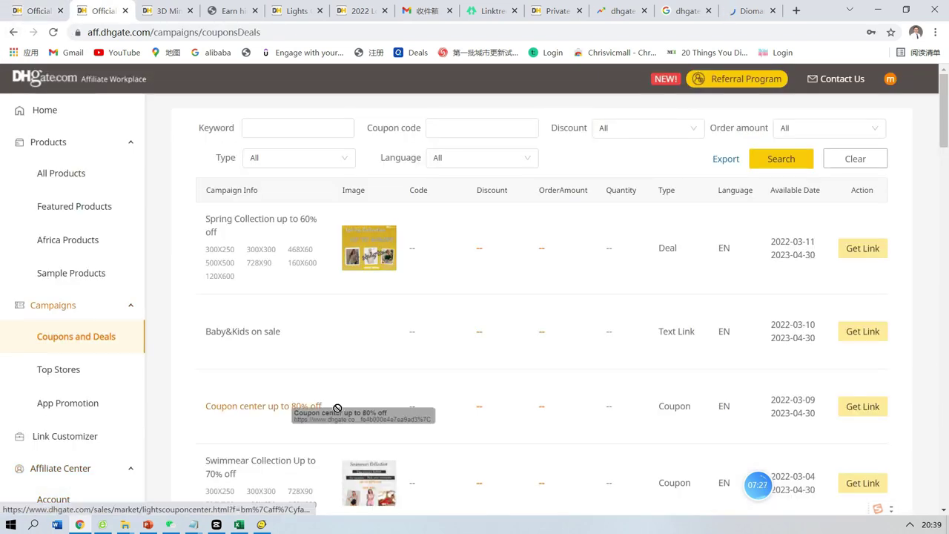
click(852, 406)
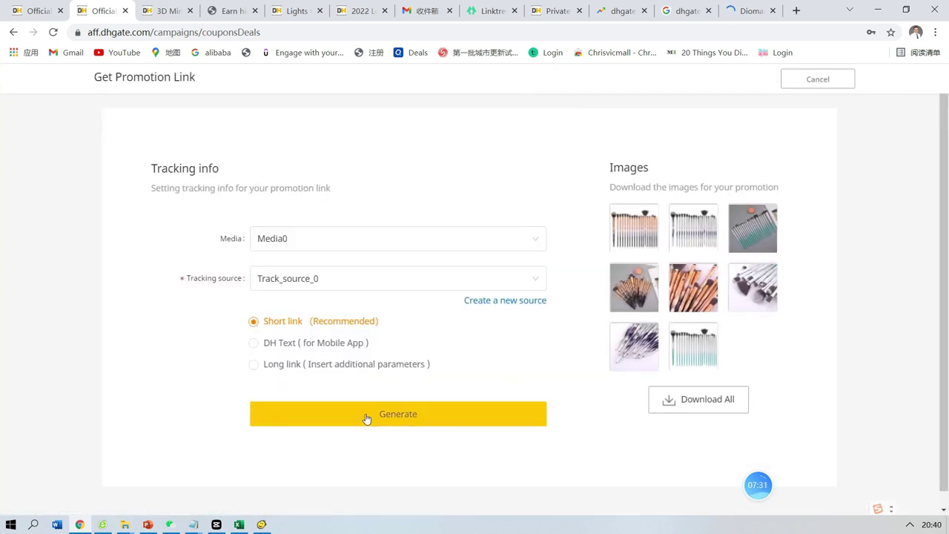
click(13, 32)
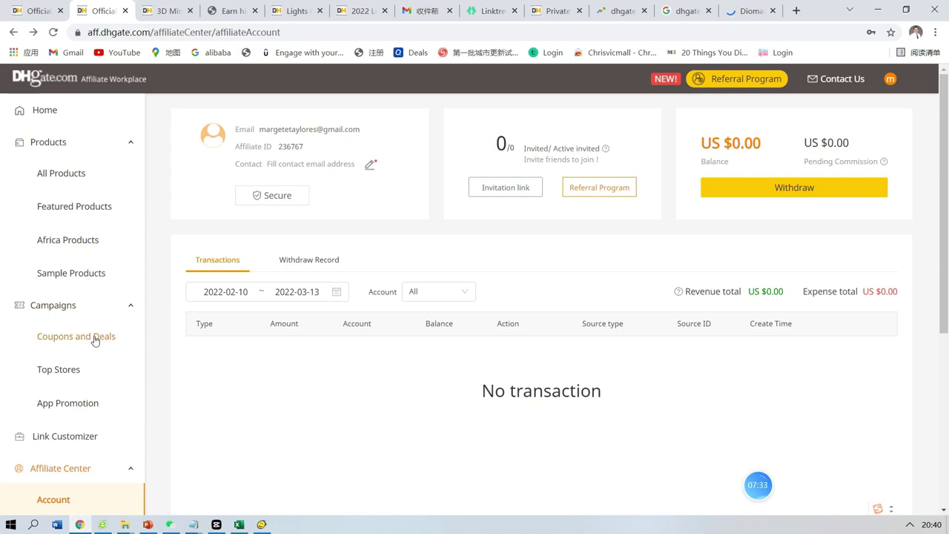
- From Coupons and Deals, get and copy the makeup brush set's short link
click(94, 337)
scroll(695, 251, down, 2)
scroll(811, 297, down, 3)
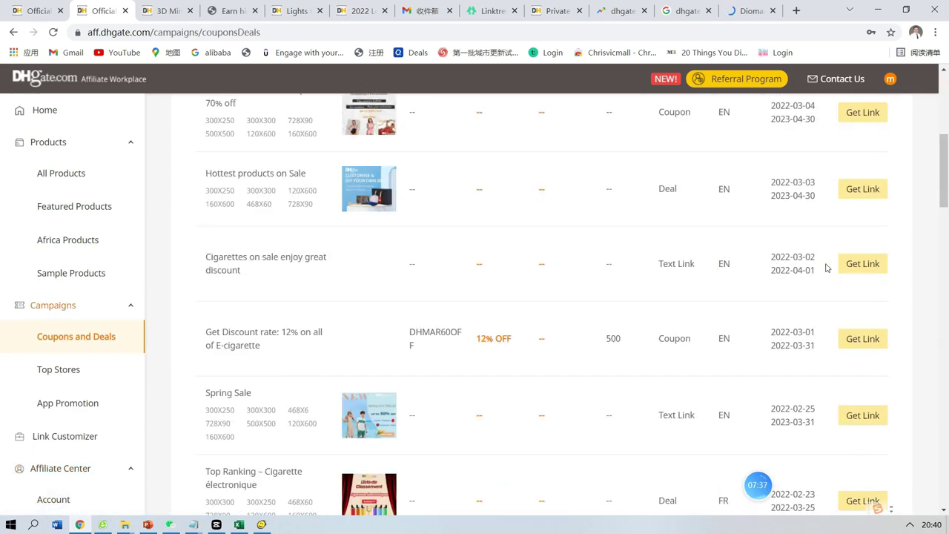
scroll(823, 273, down, 3)
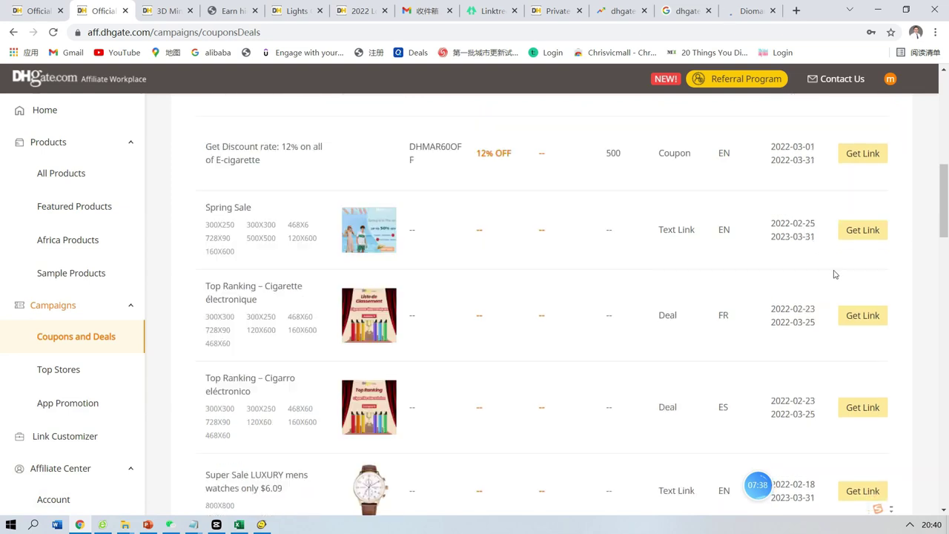
click(847, 157)
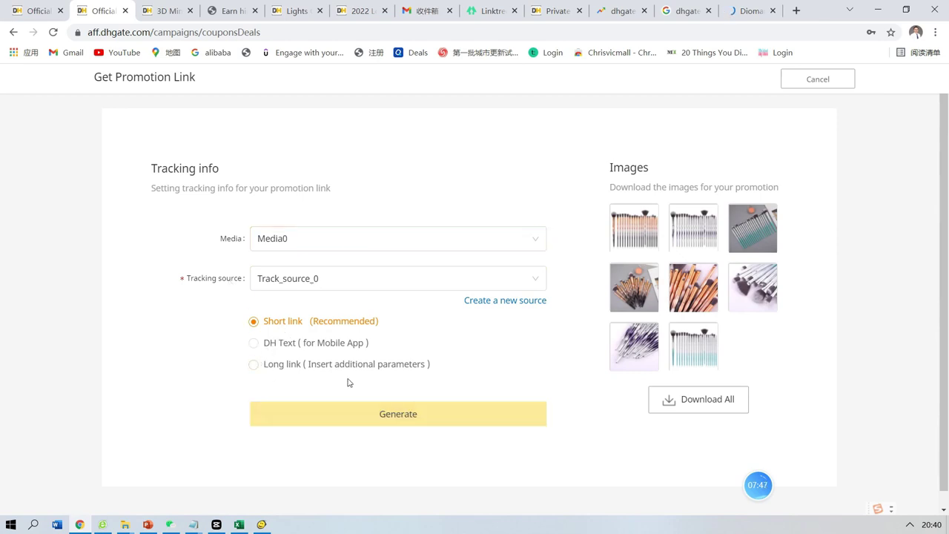
triple_click(277, 286)
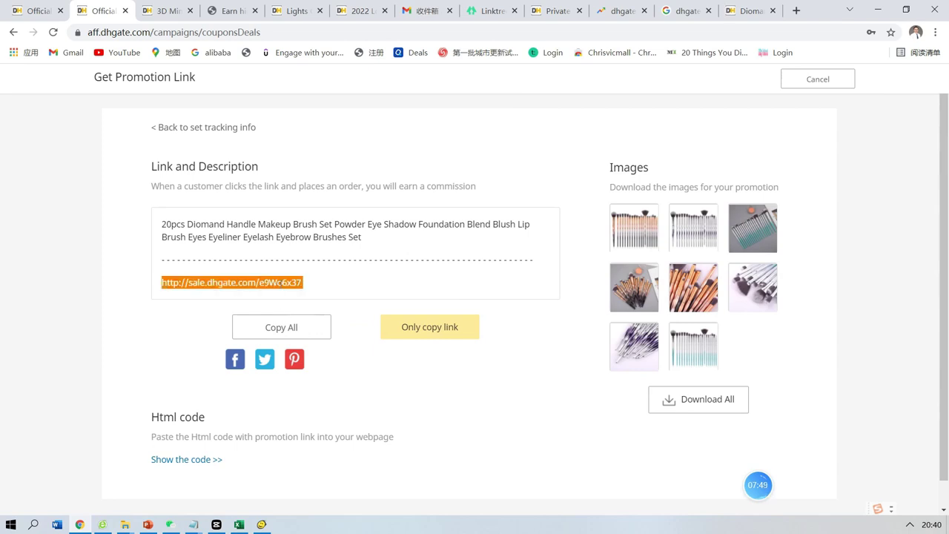
mouse_move(788, 490)
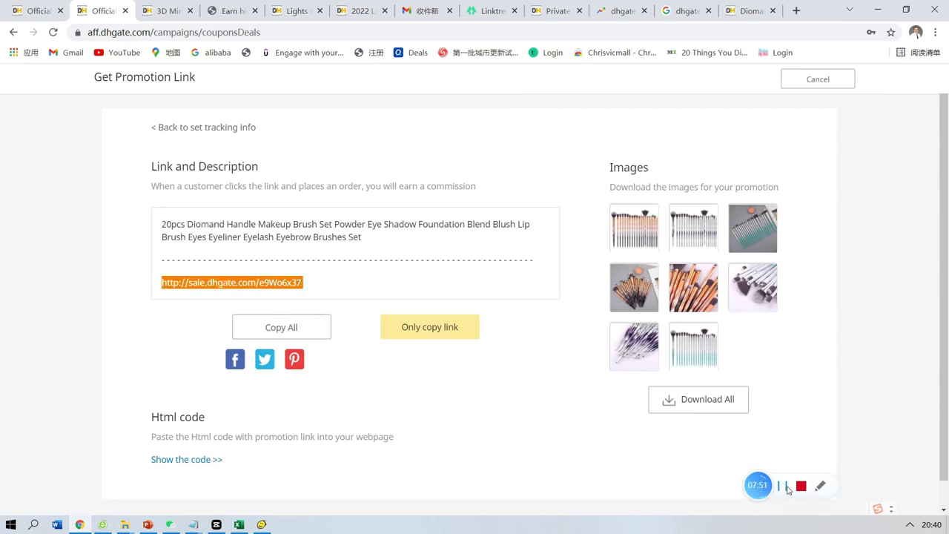
right_click(257, 282)
click(273, 294)
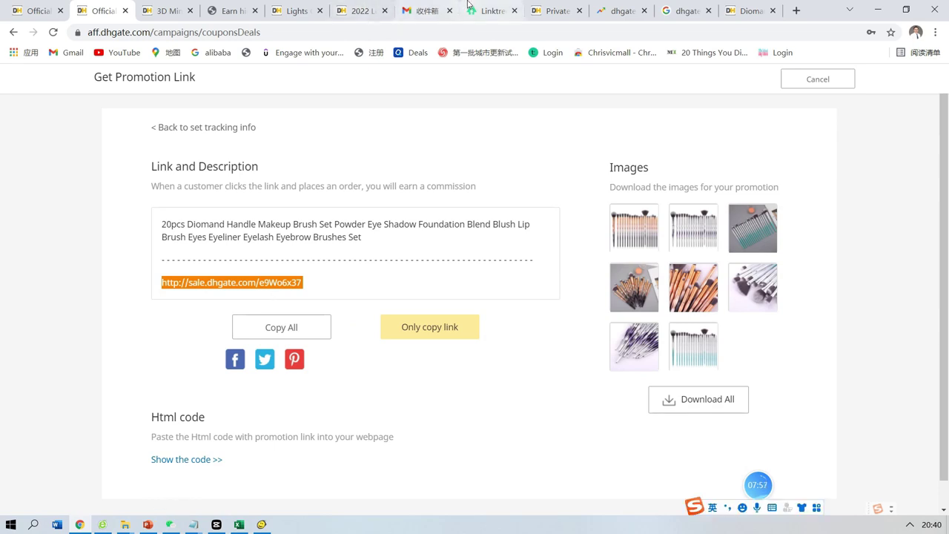
click(490, 11)
click(153, 317)
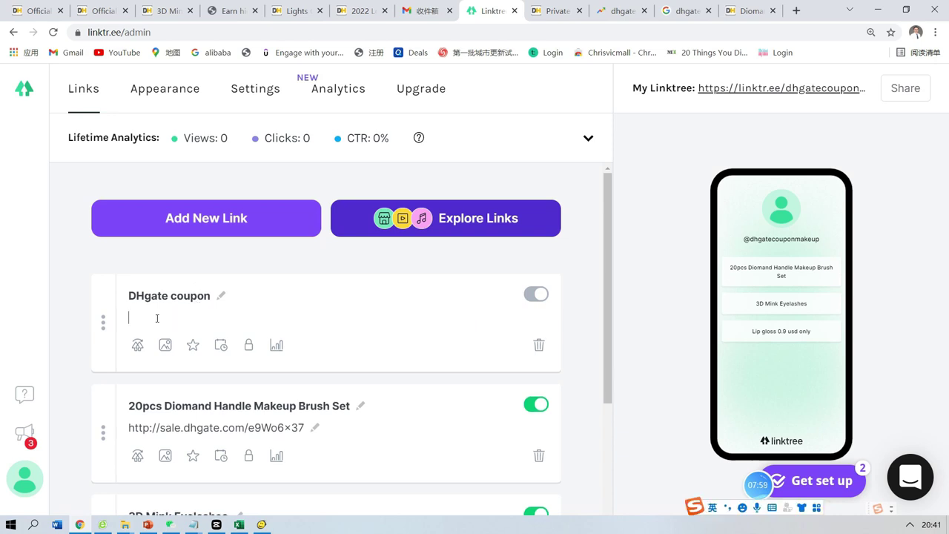
key(ctrl+v)
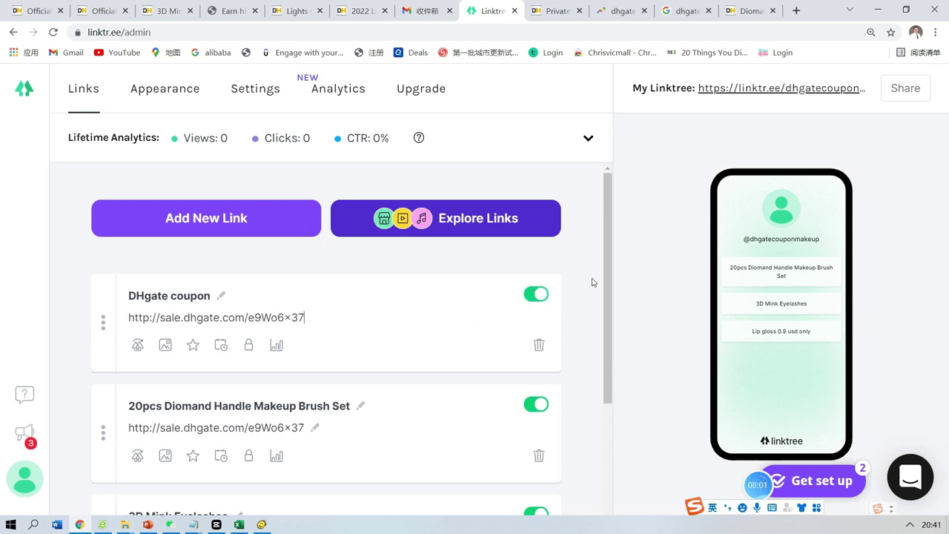
mouse_move(794, 488)
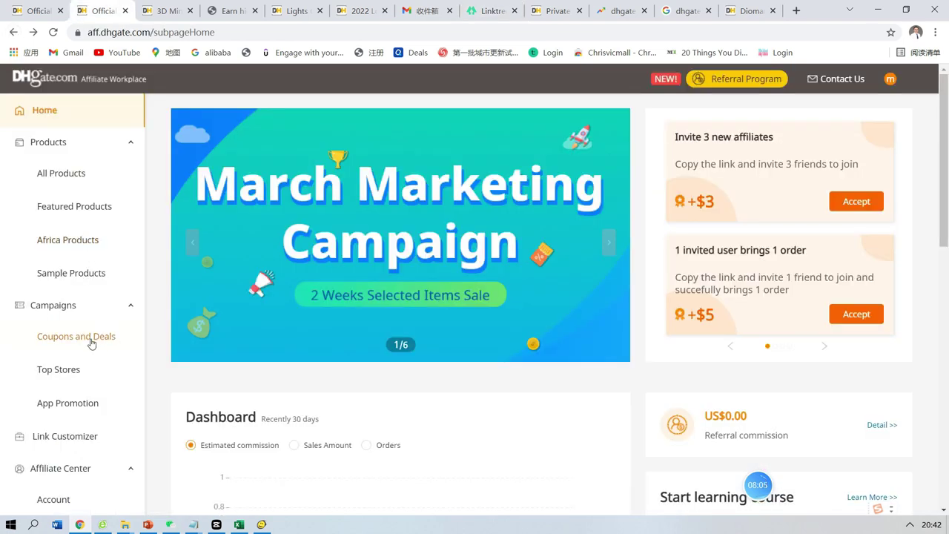
click(92, 335)
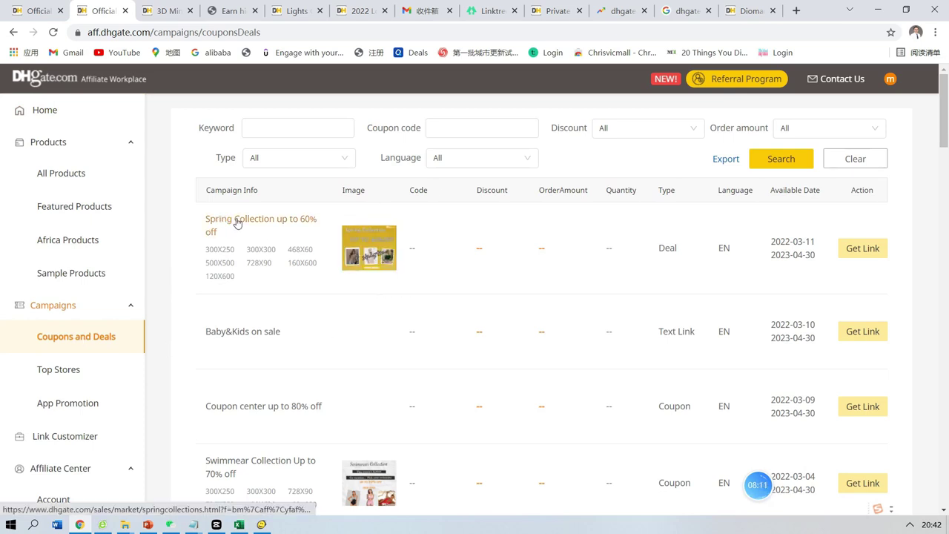
click(863, 249)
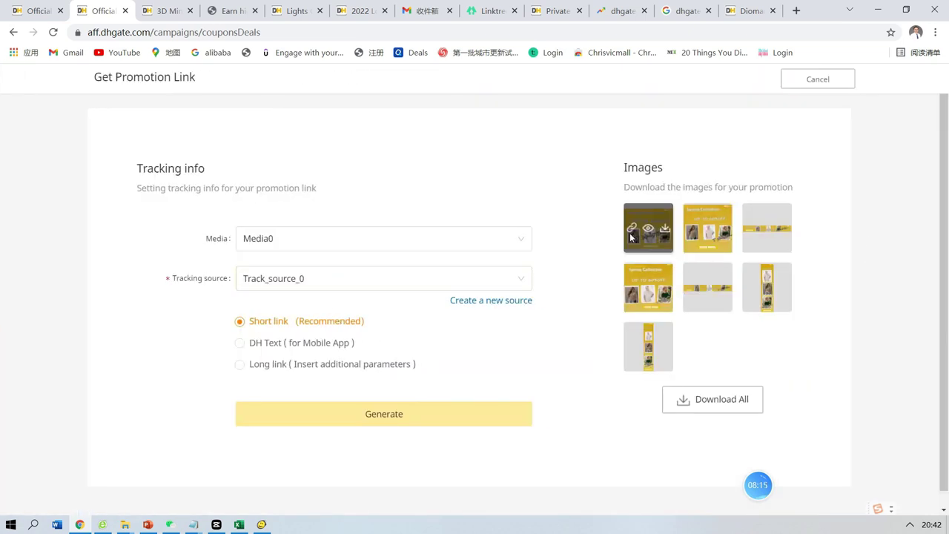
click(356, 414)
triple_click(272, 271)
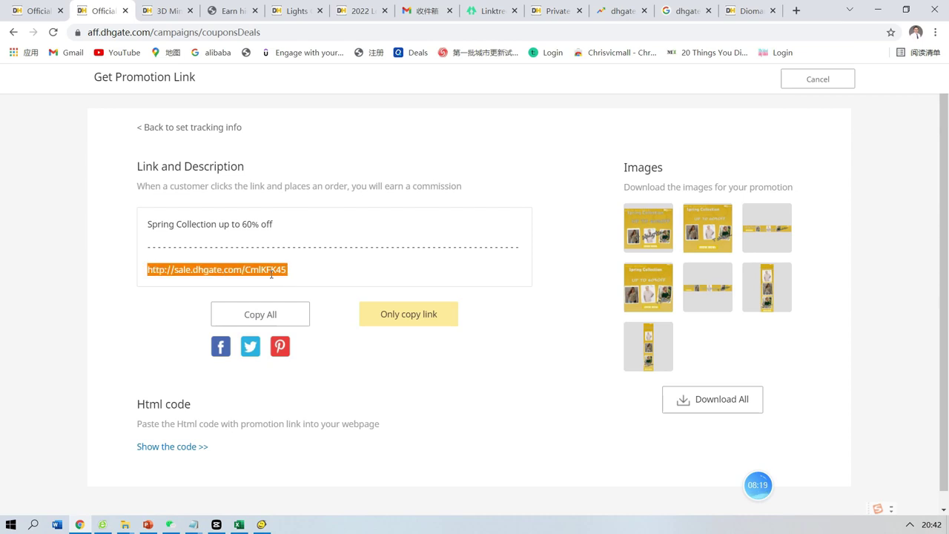
click(491, 11)
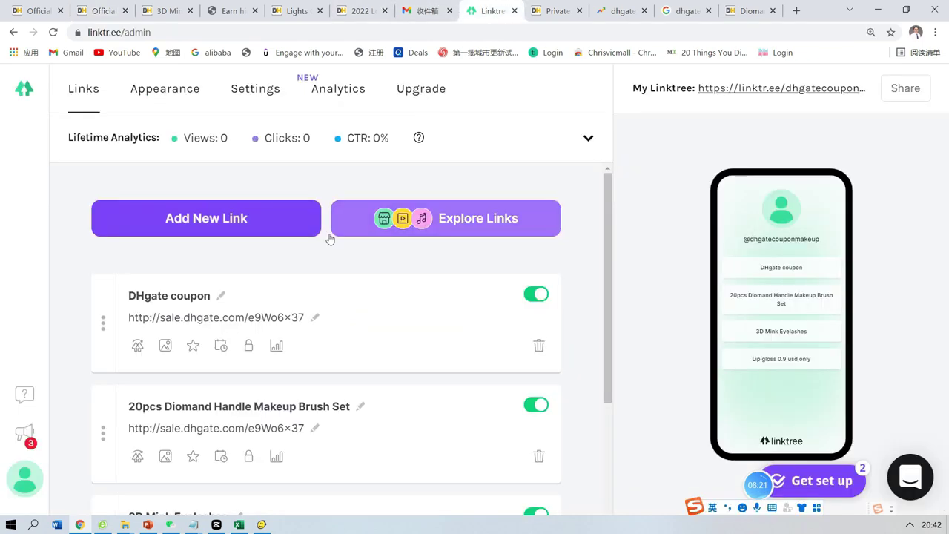
click(301, 317)
key(ctrl+a)
key(ctrl+v)
click(551, 273)
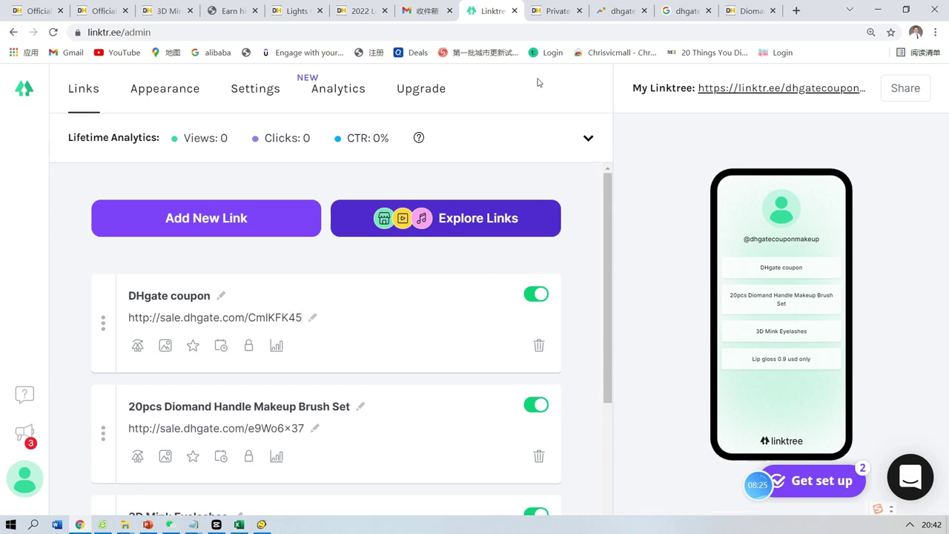
- Open the coupon short link in a new tab to confirm the Spring Collection 60%-off page
click(796, 11)
key(ctrl+v)
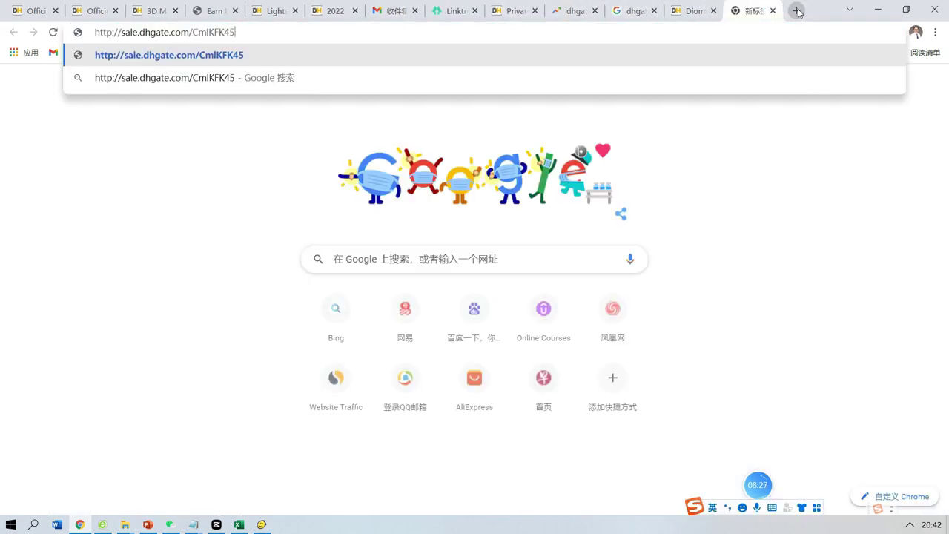
key(Return)
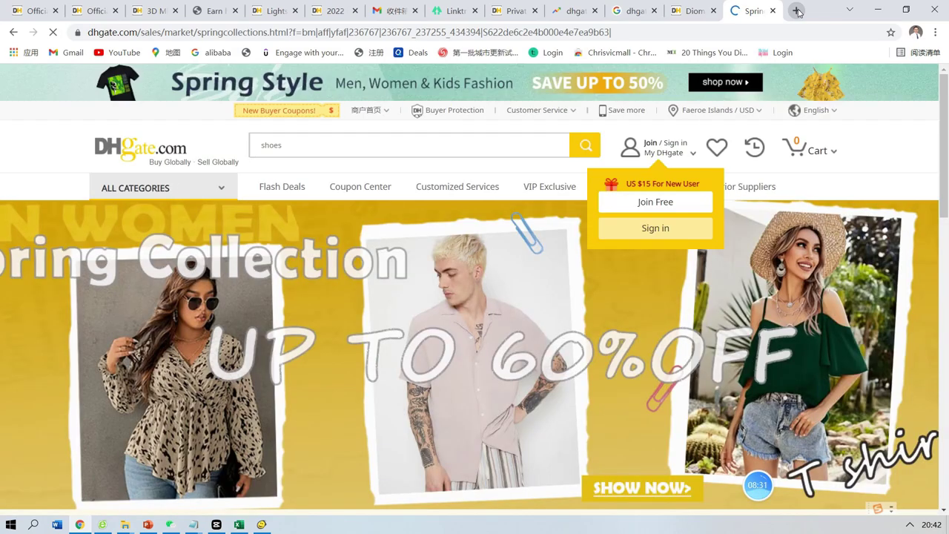
scroll(582, 156, down, 5)
scroll(476, 152, up, 5)
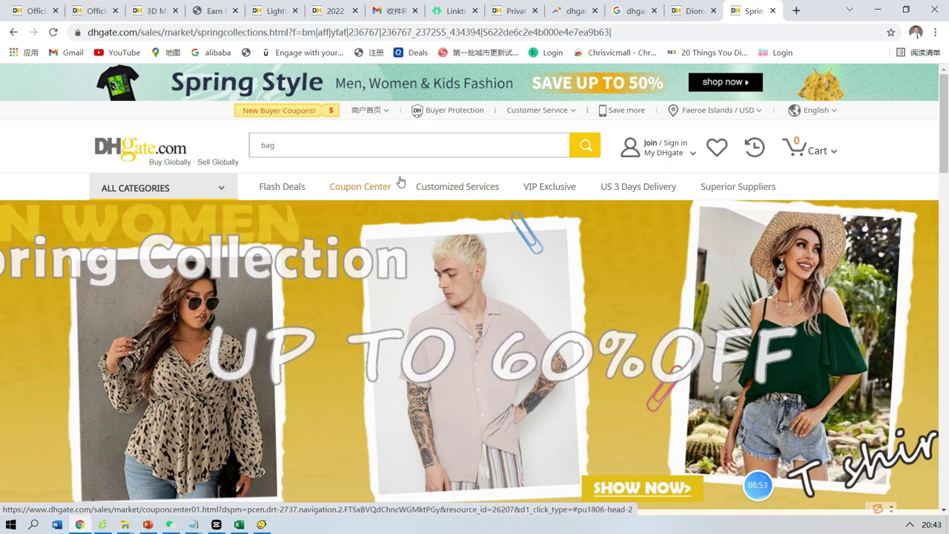
- Review the Linktree link list, then bring up the lip gloss product page
click(449, 11)
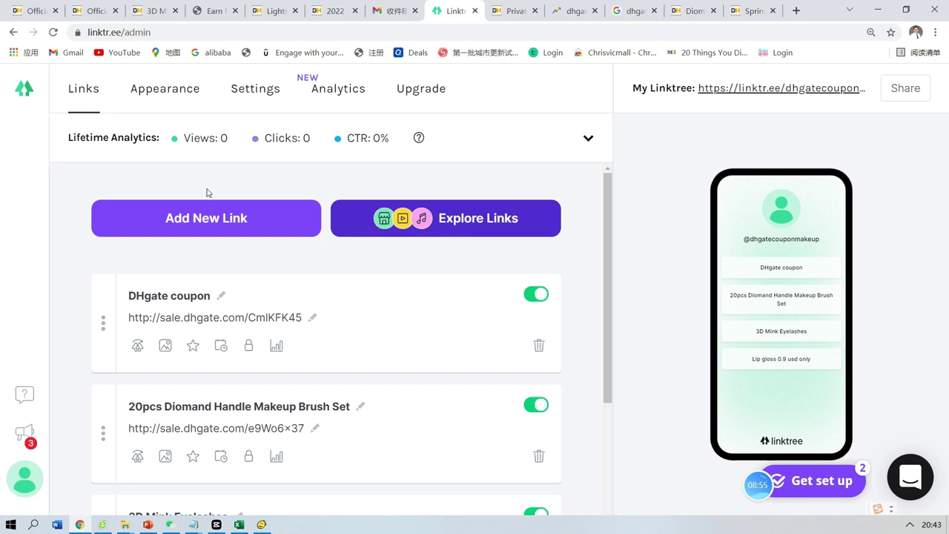
scroll(245, 235, down, 2)
scroll(235, 237, up, 2)
scroll(193, 275, down, 3)
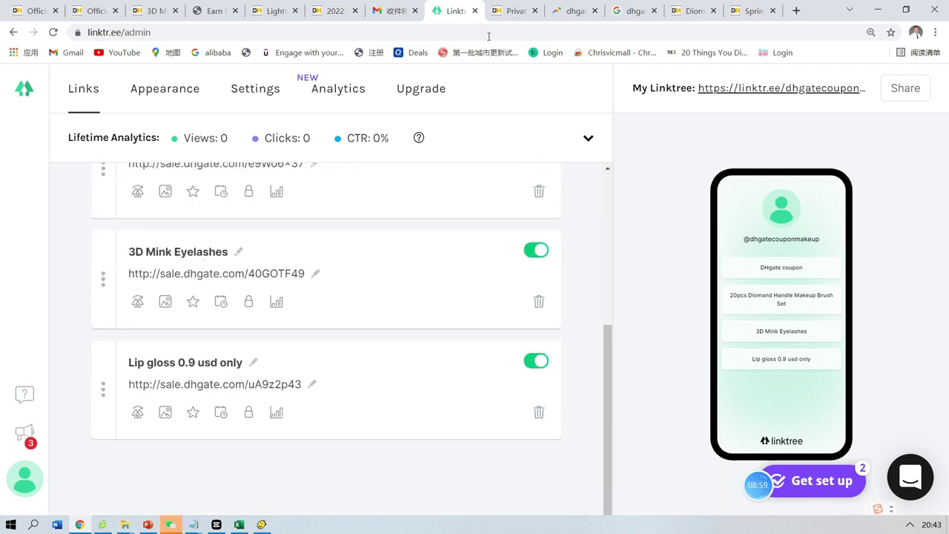
click(513, 10)
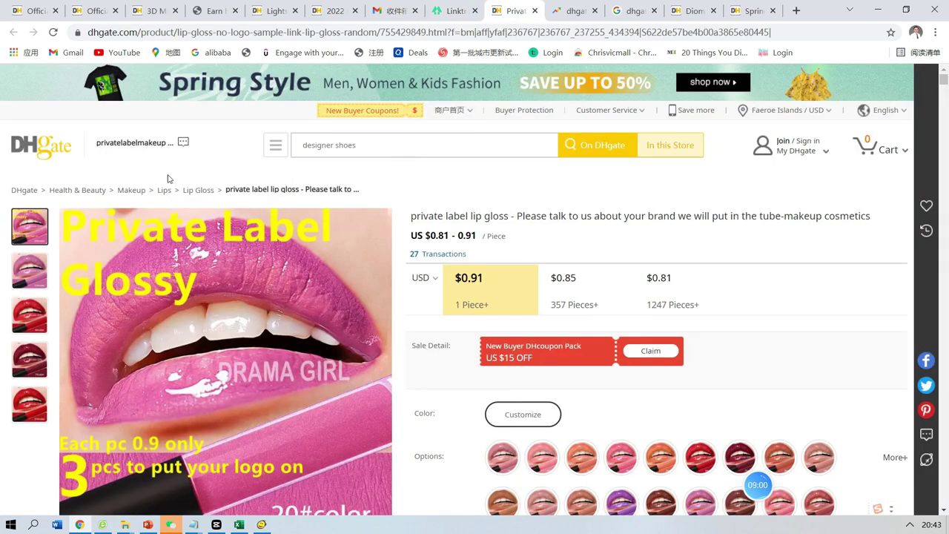
- From DHgate Flash Deals, open the US $8.23–9.8 women's casual dress and select its URL
click(48, 146)
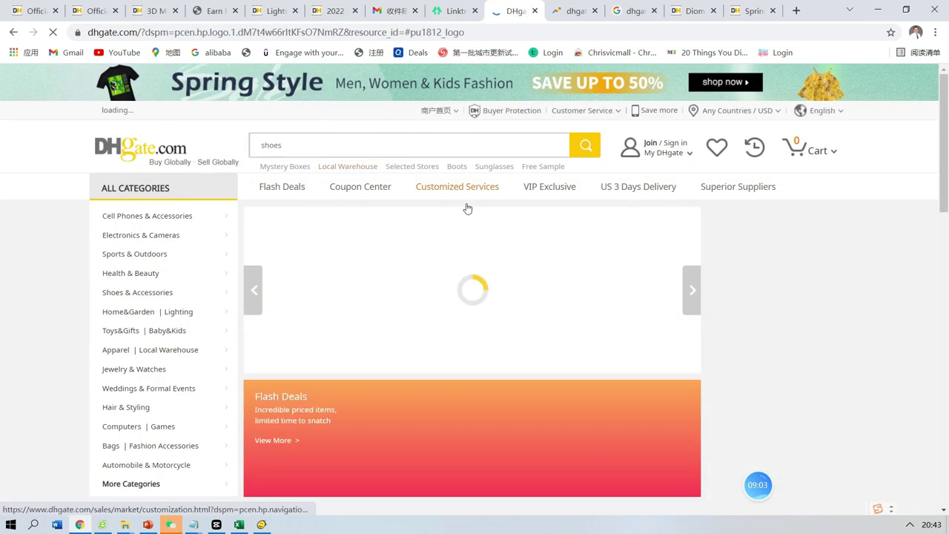
scroll(460, 225, down, 3)
scroll(610, 265, down, 3)
scroll(644, 265, up, 3)
scroll(645, 265, down, 3)
scroll(555, 260, up, 5)
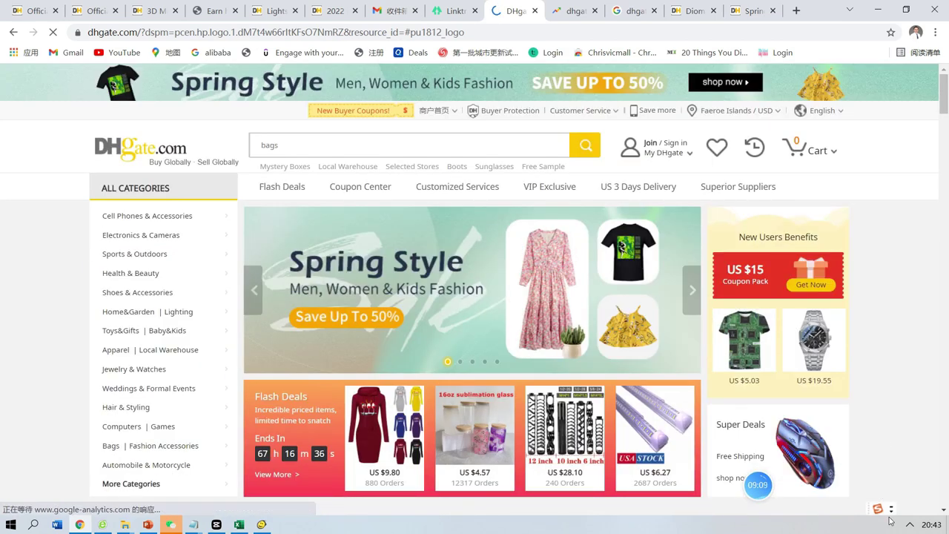
mouse_move(766, 483)
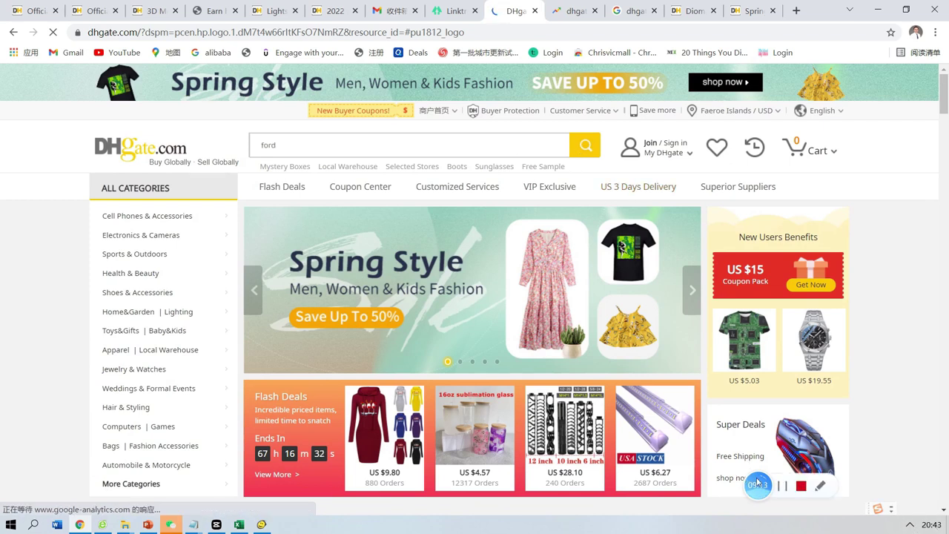
click(418, 244)
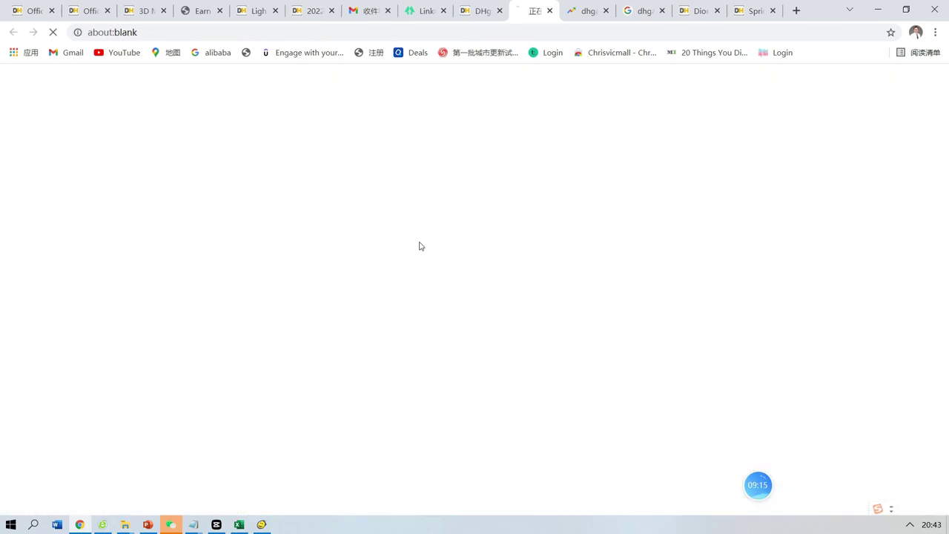
scroll(369, 252, down, 5)
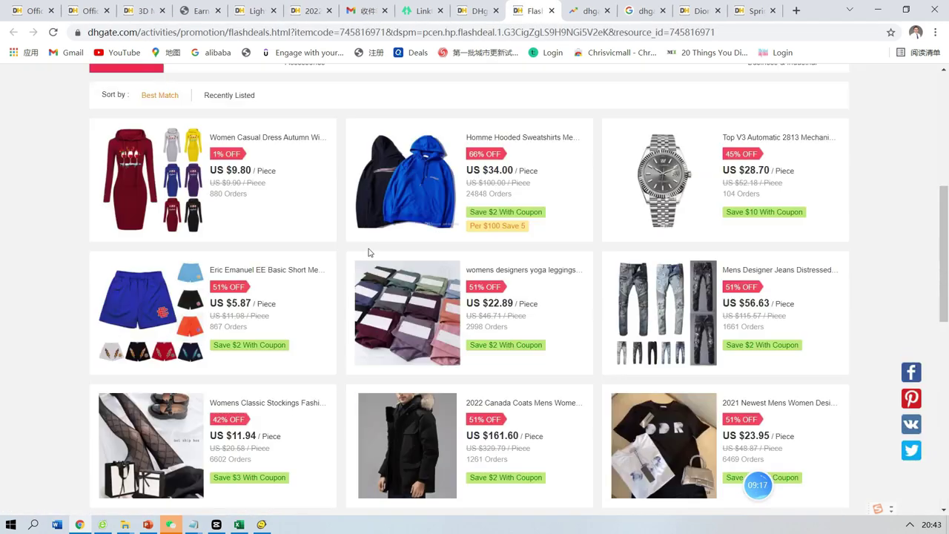
click(160, 163)
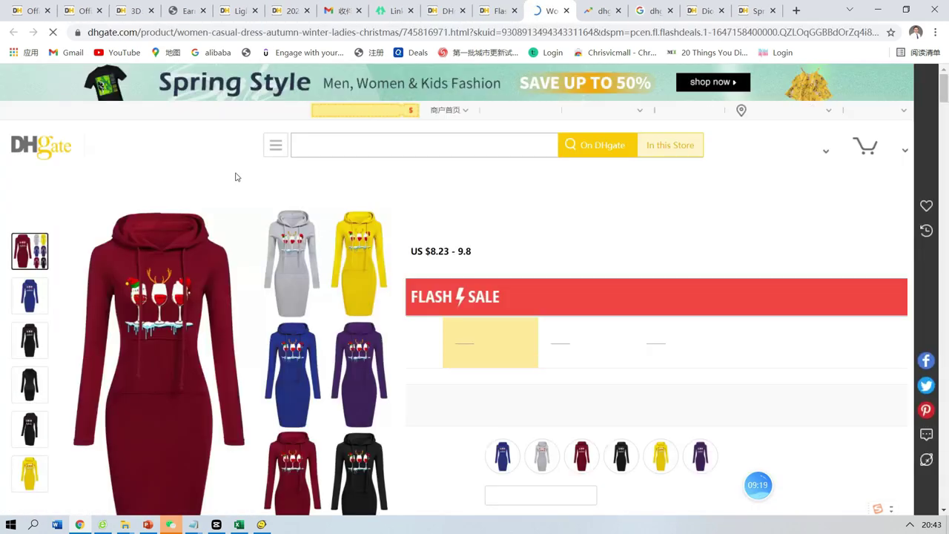
click(369, 37)
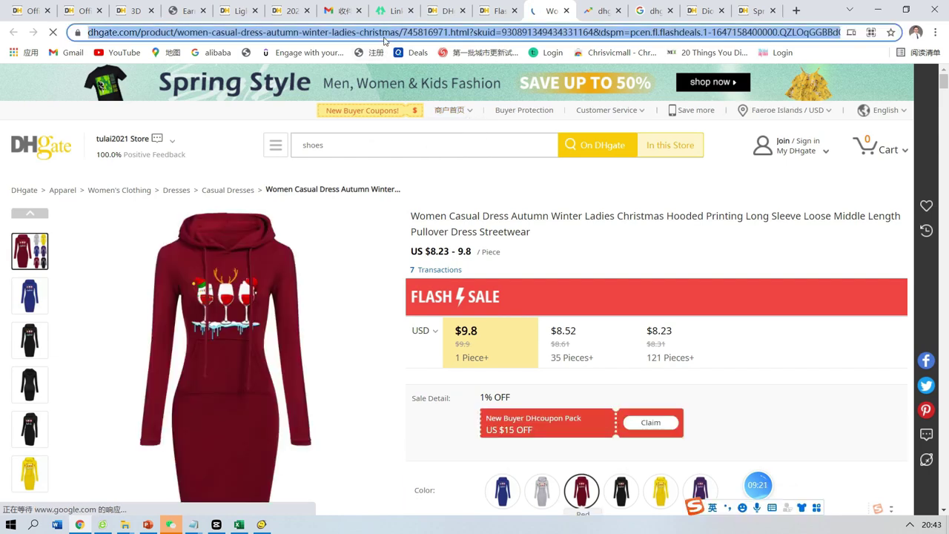
- Return to the Affiliate Workplace home dashboard
click(136, 10)
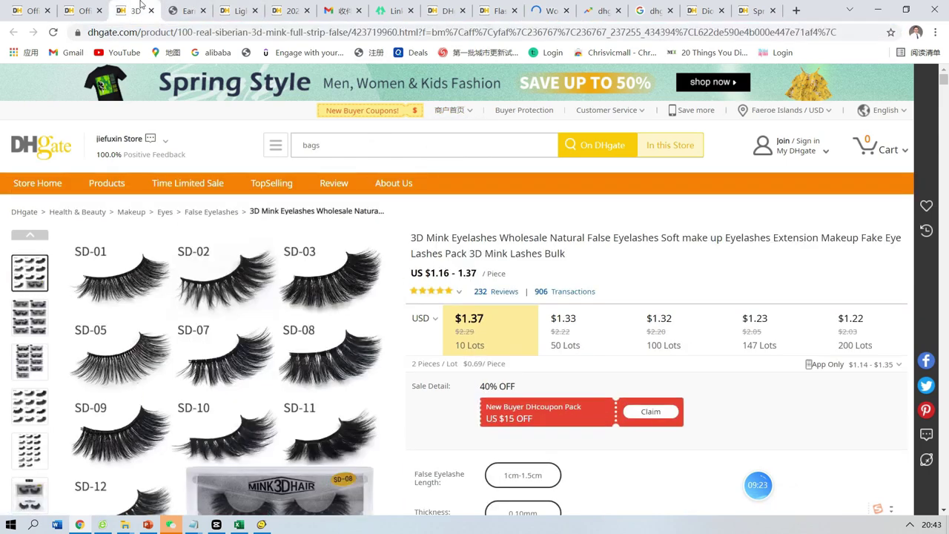
click(84, 10)
click(13, 32)
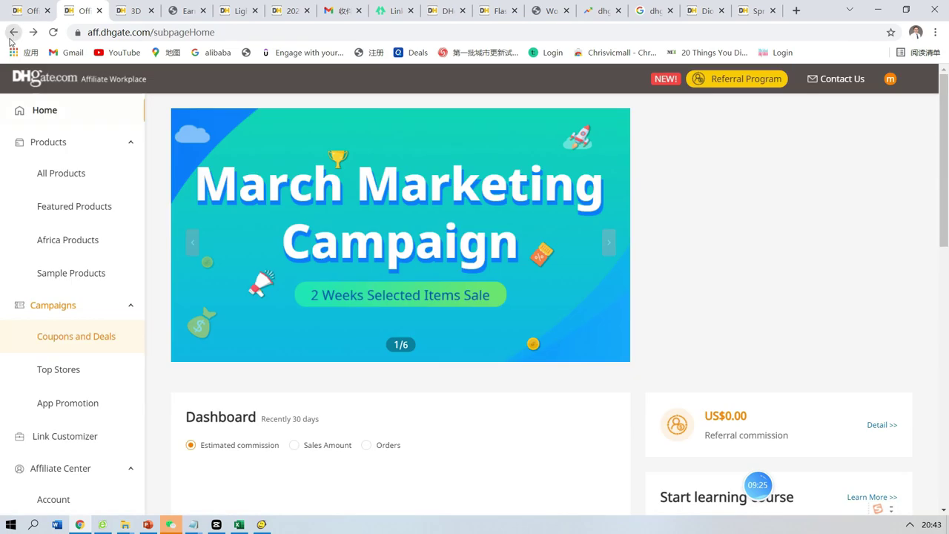
click(61, 438)
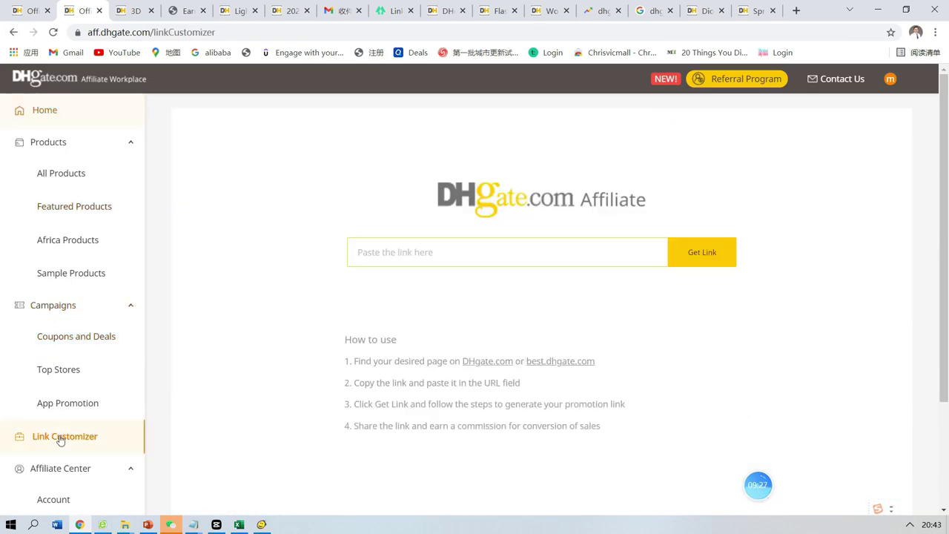
click(380, 252)
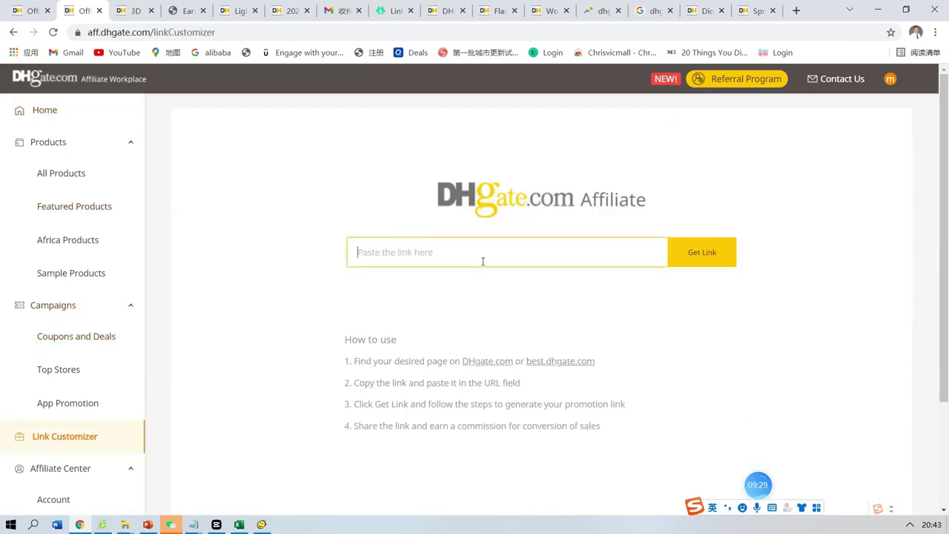
key(ctrl+v)
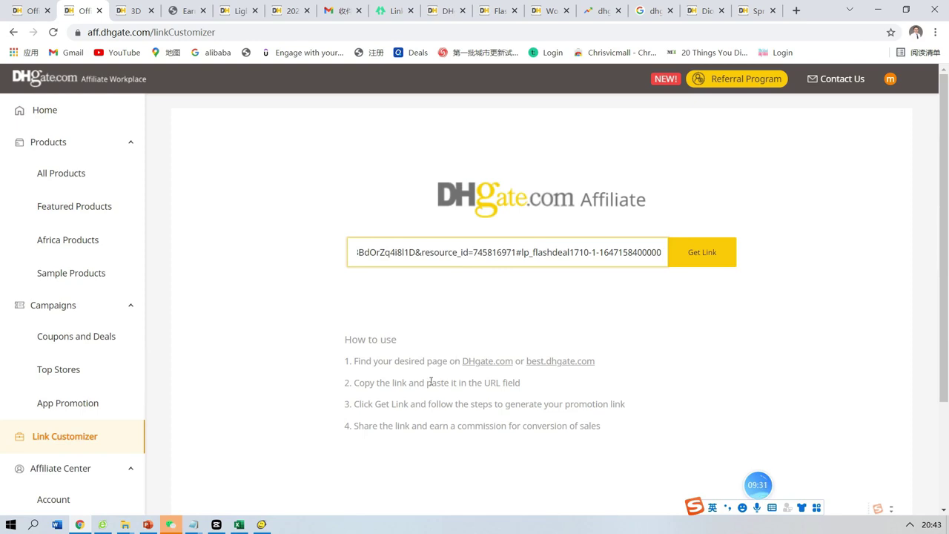
click(682, 264)
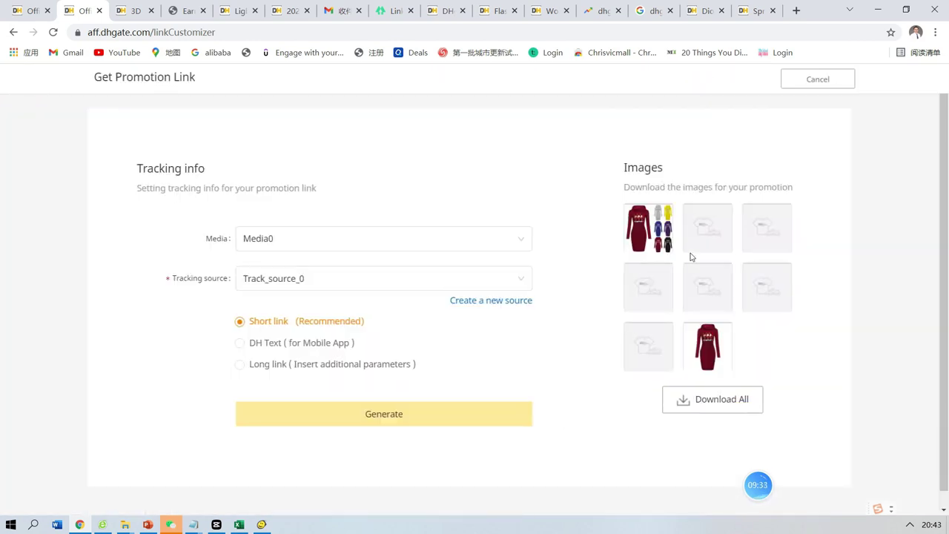
click(367, 419)
triple_click(264, 280)
key(ctrl+c)
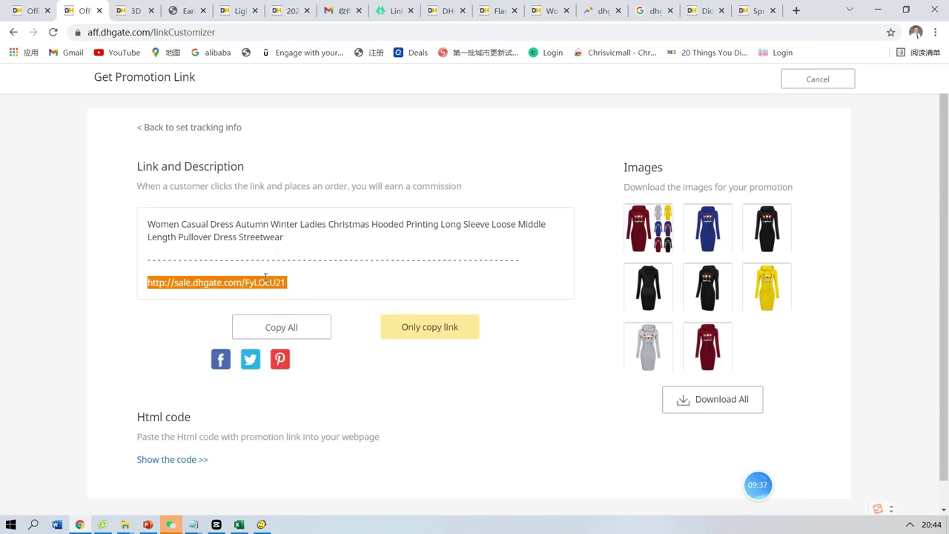
right_click(261, 283)
click(261, 278)
click(390, 10)
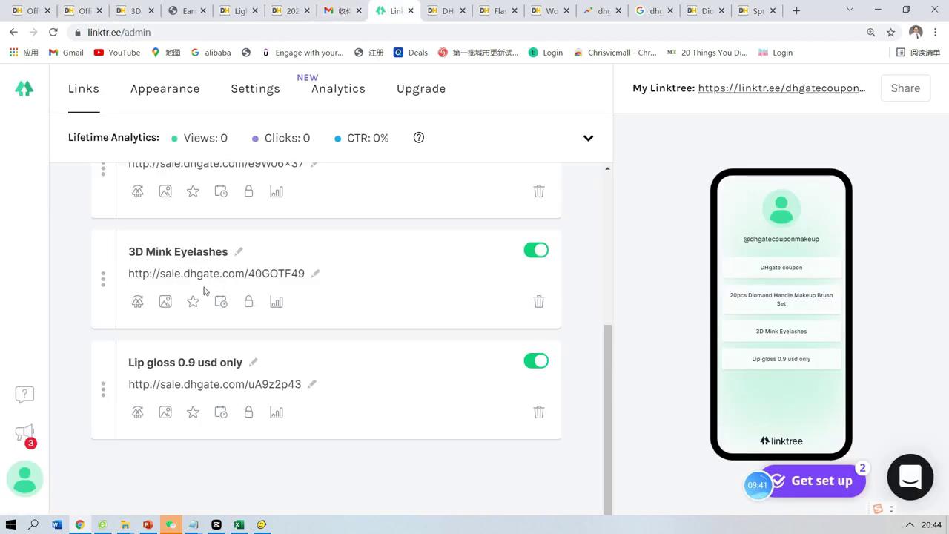
scroll(147, 320, up, 5)
click(189, 224)
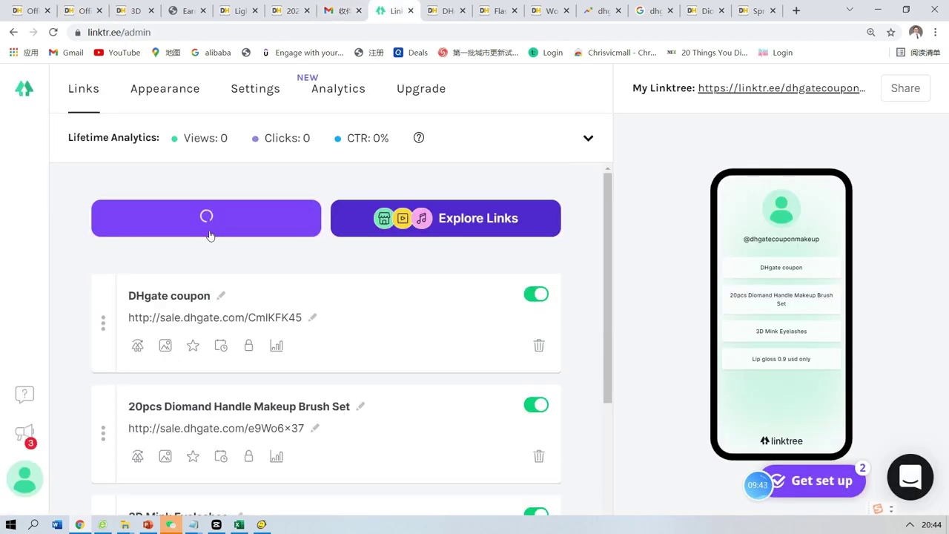
click(164, 297)
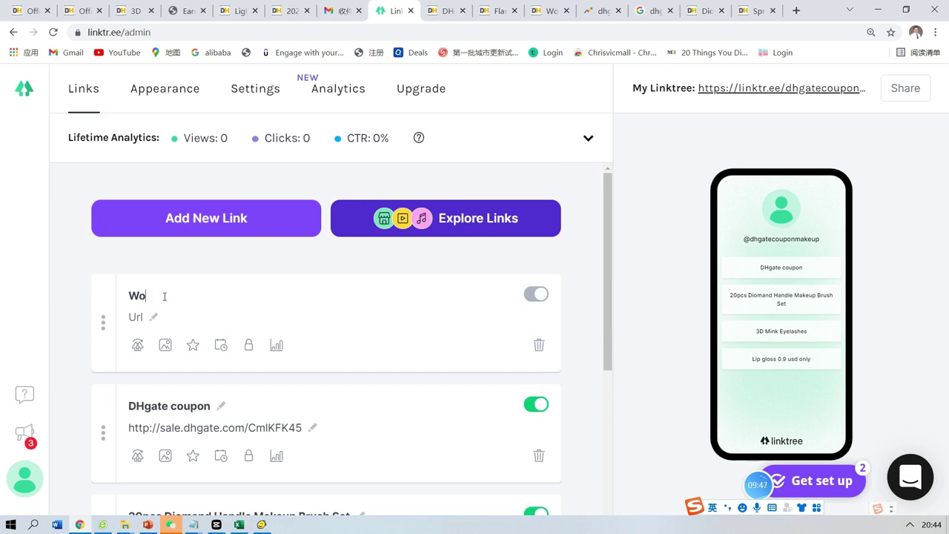
text(Women casuca)
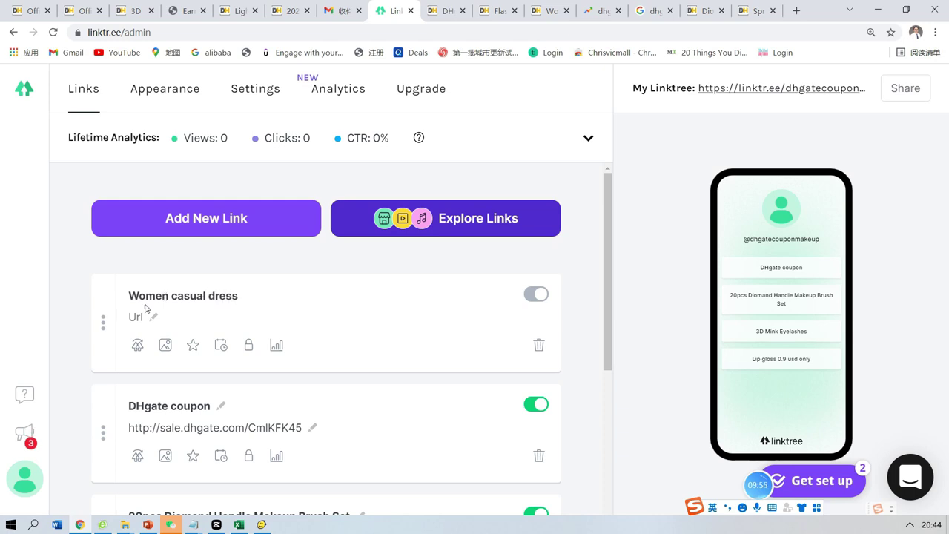
click(154, 317)
key(ctrl+v)
click(72, 279)
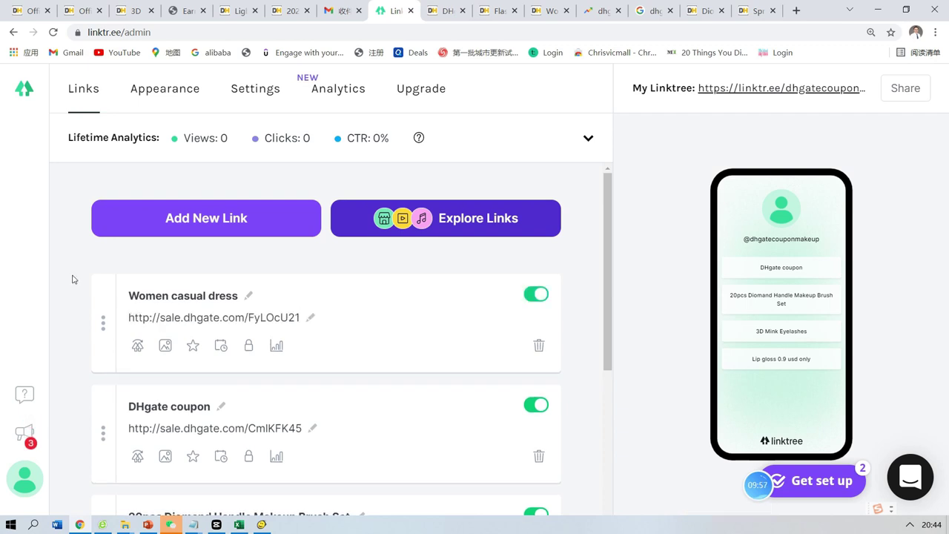
- Move the DHgate coupon link to the top and the Women casual dress link below Lip gloss
scroll(275, 264, down, 3)
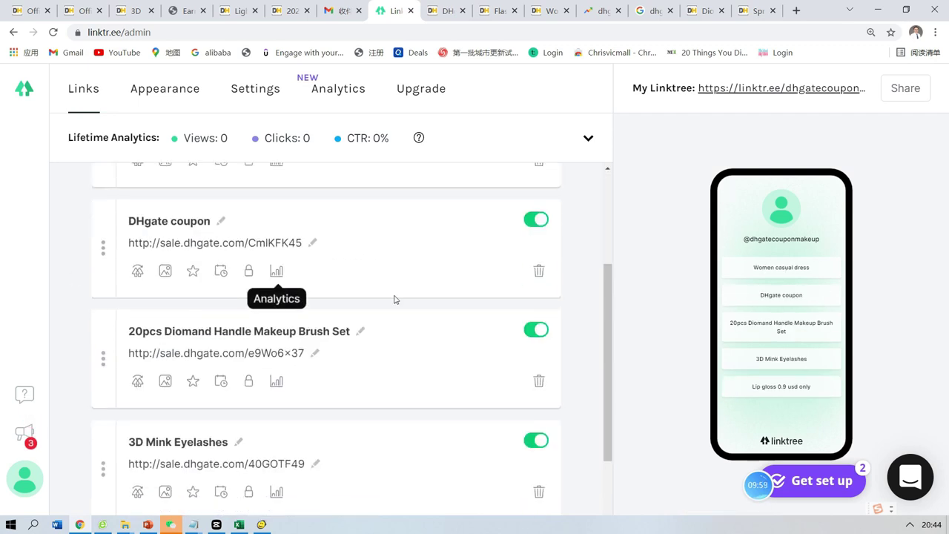
scroll(457, 319, down, 3)
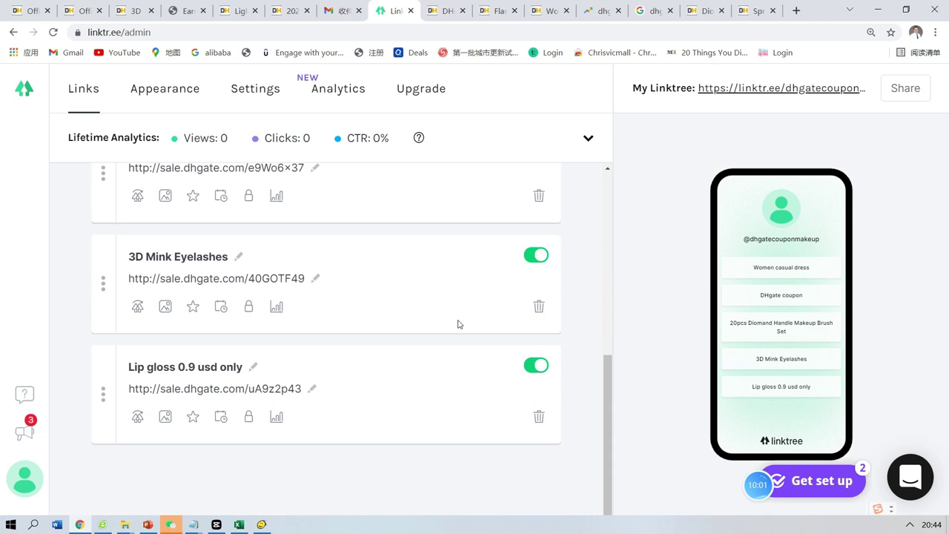
scroll(457, 324, up, 5)
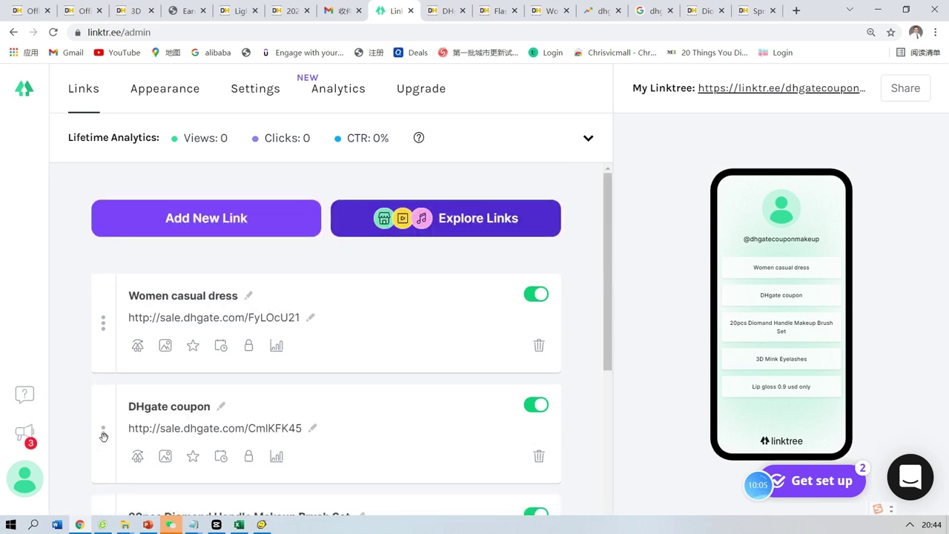
drag(107, 427, 131, 294)
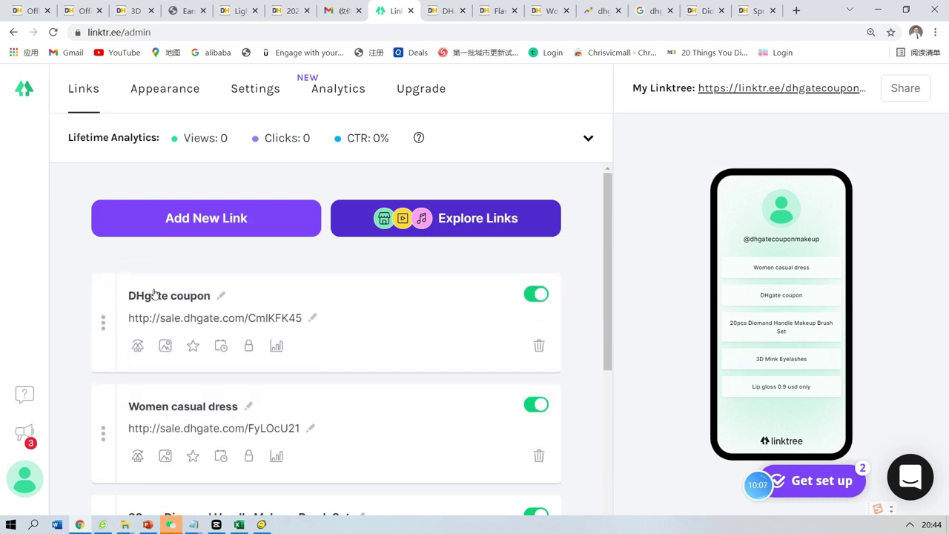
scroll(163, 326, down, 3)
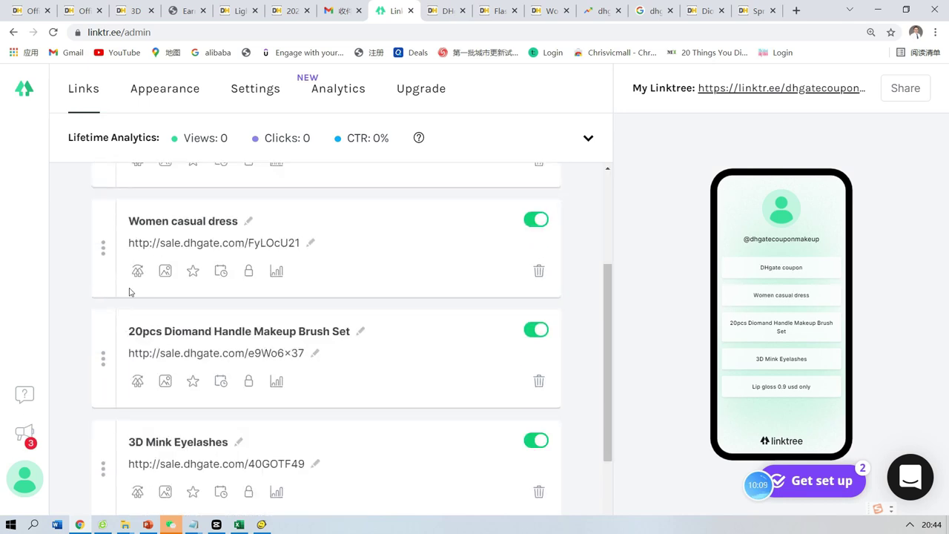
scroll(128, 363, up, 3)
drag(109, 412, 101, 376)
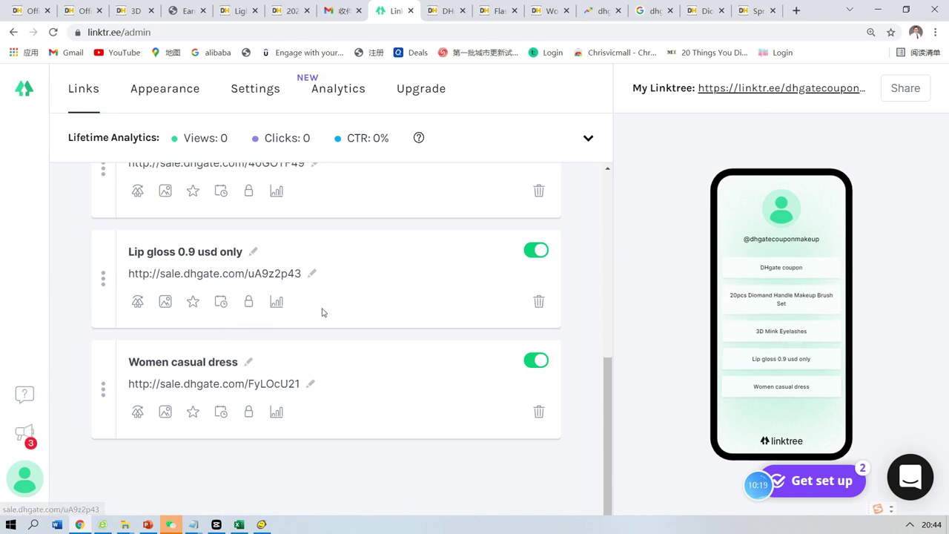
scroll(319, 312, up, 3)
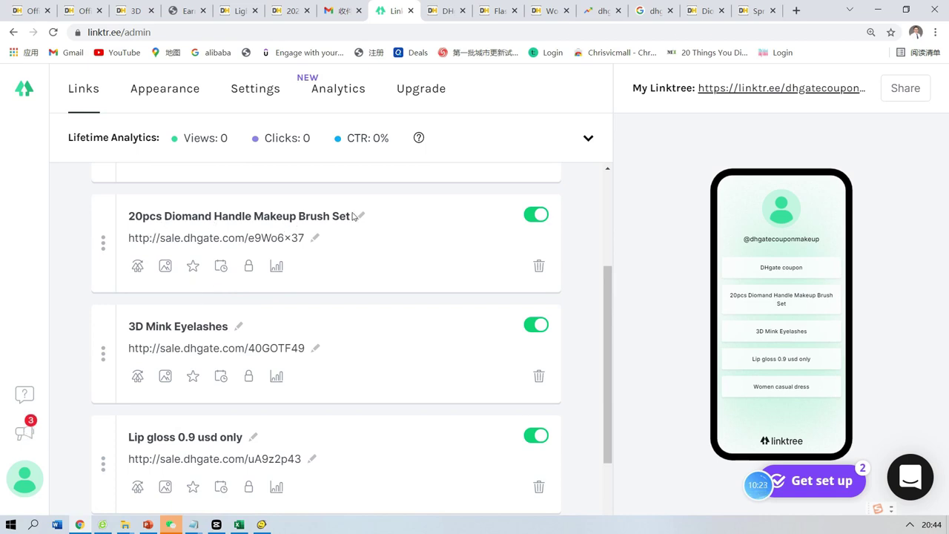
- Open the brush set's DHgate product page and check its starting price
click(782, 301)
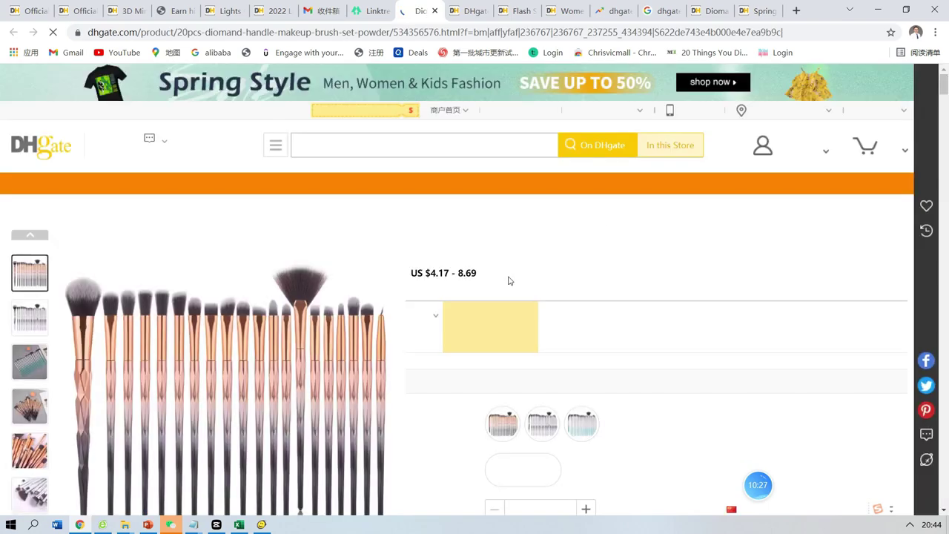
drag(428, 273, 446, 272)
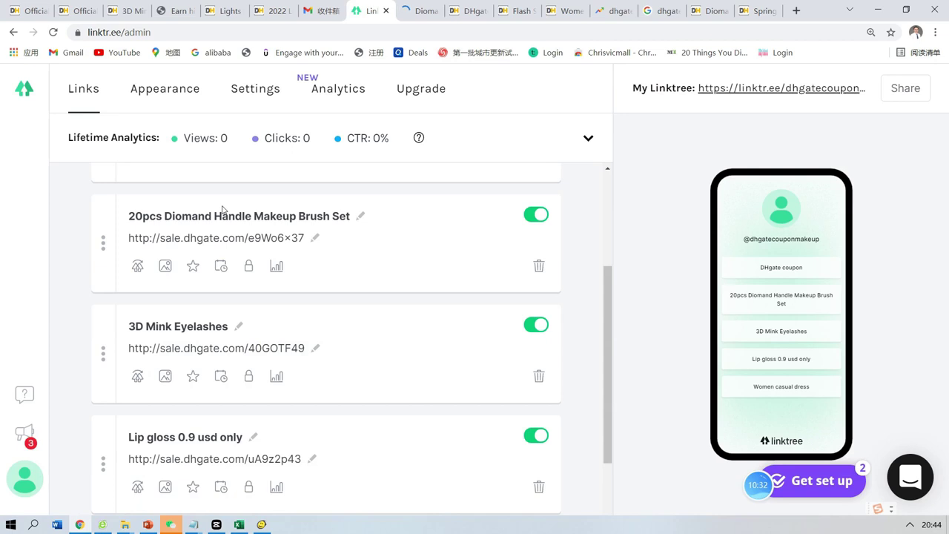
click(370, 10)
- Add '8 usd only' to the brush set link's title
click(359, 216)
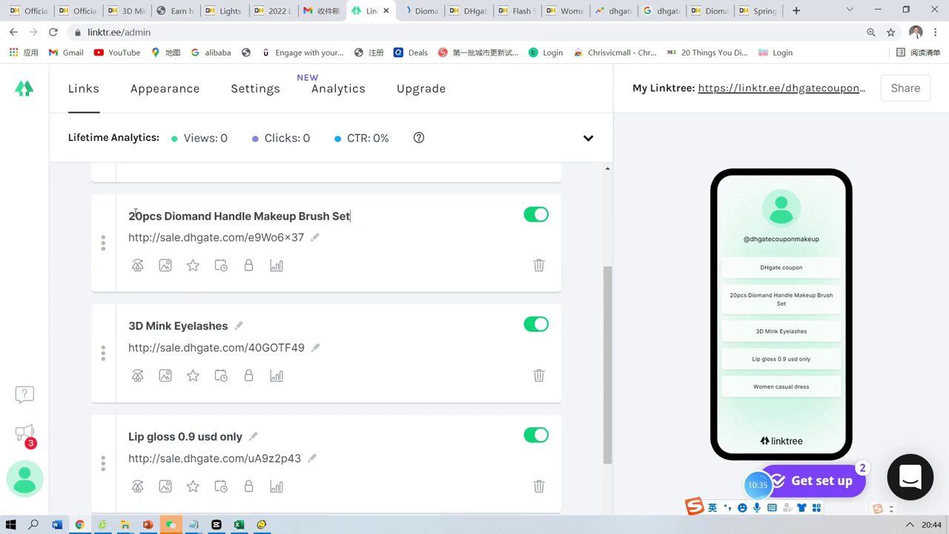
text(8 usd on)
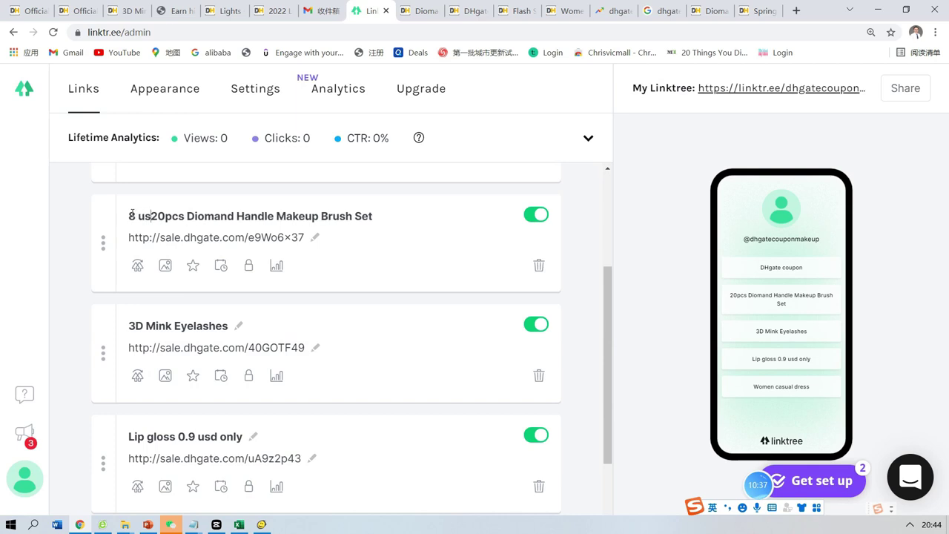
text(ly)
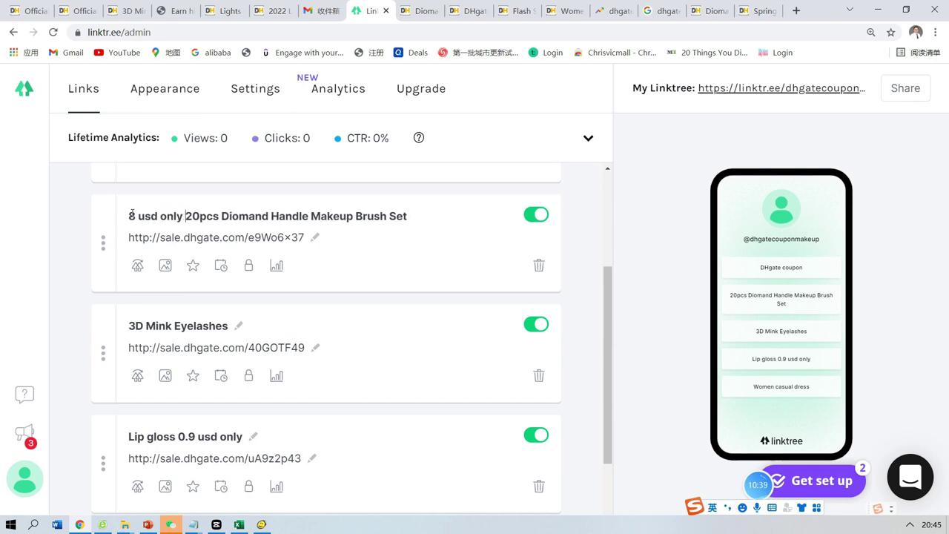
click(113, 218)
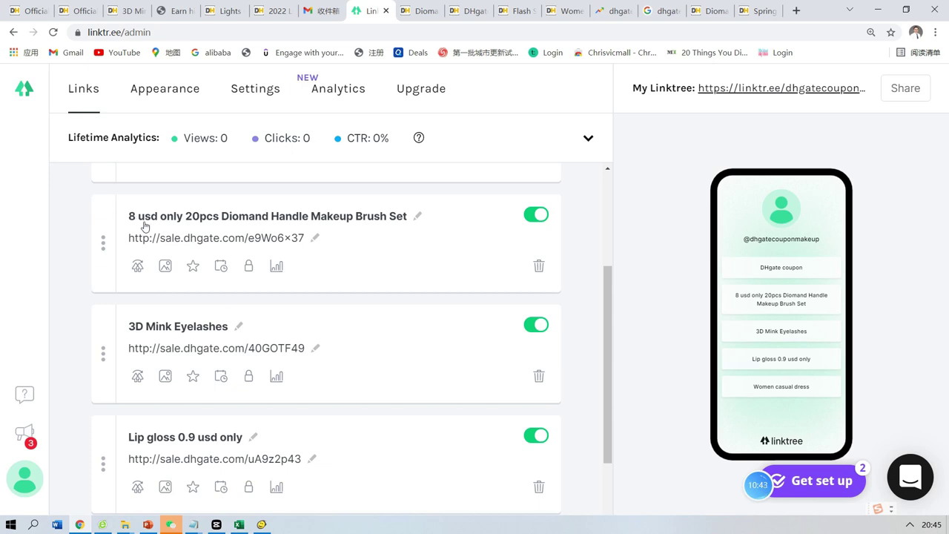
scroll(145, 226, up, 3)
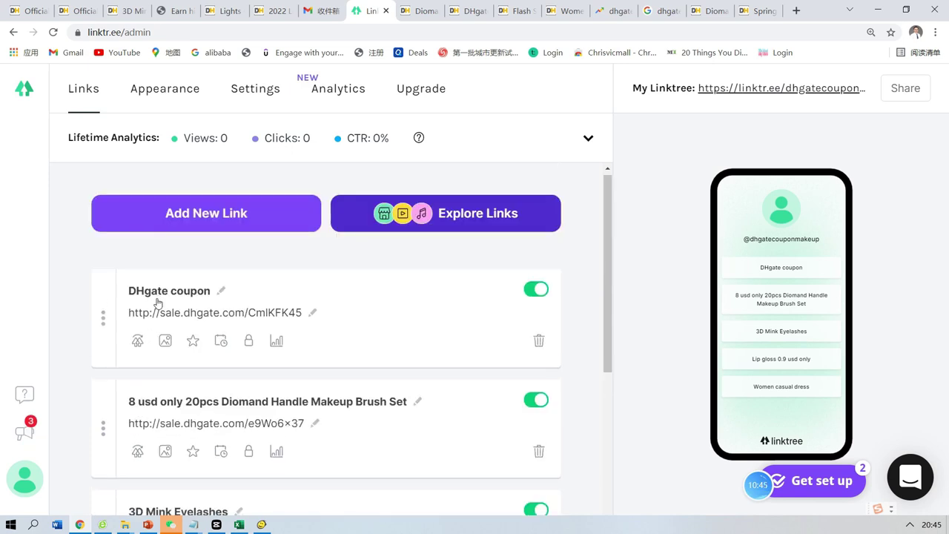
scroll(158, 305, down, 5)
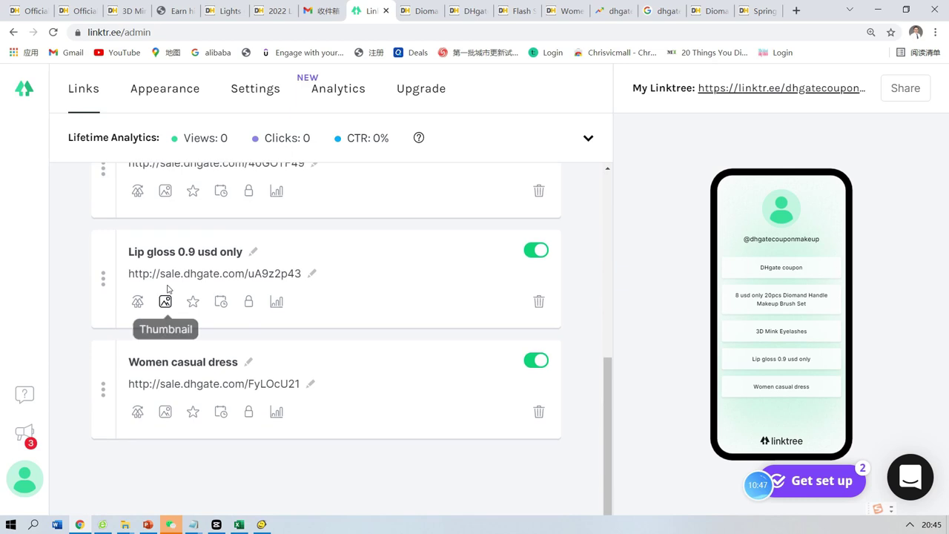
- Retitle the lip gloss link '0.9 usd only Lip gloss' and open the dress product page in a new tab
click(253, 253)
click(187, 252)
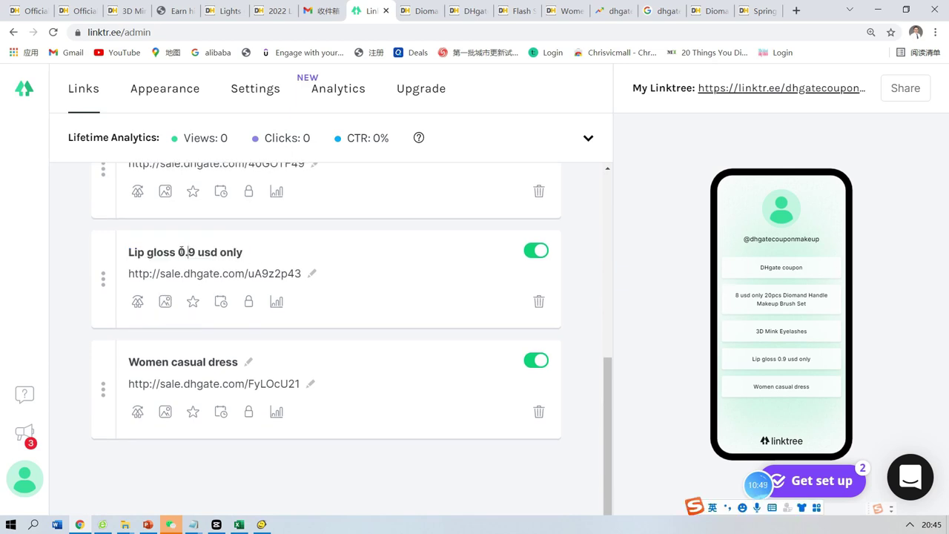
key(shift+End)
key(ctrl+x)
key(Home)
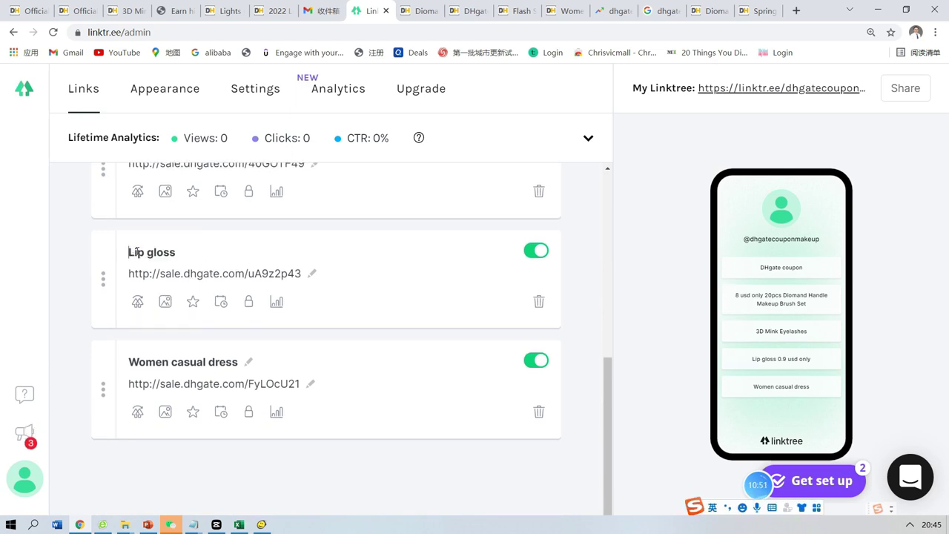
key(ctrl+v)
click(75, 283)
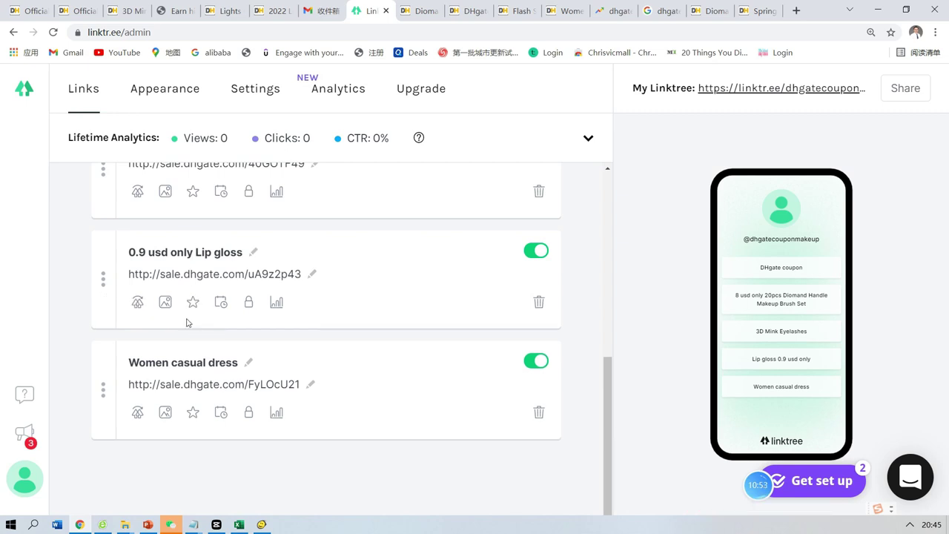
click(248, 363)
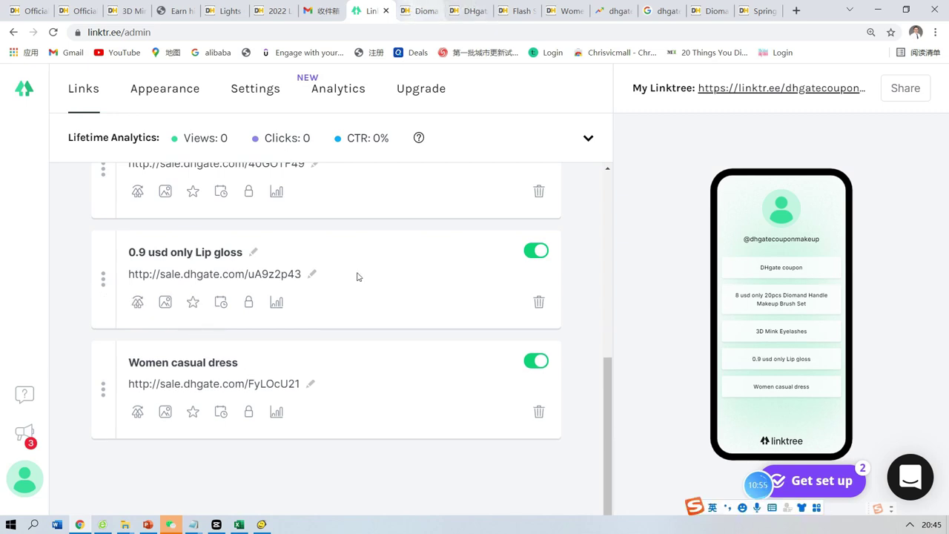
click(771, 387)
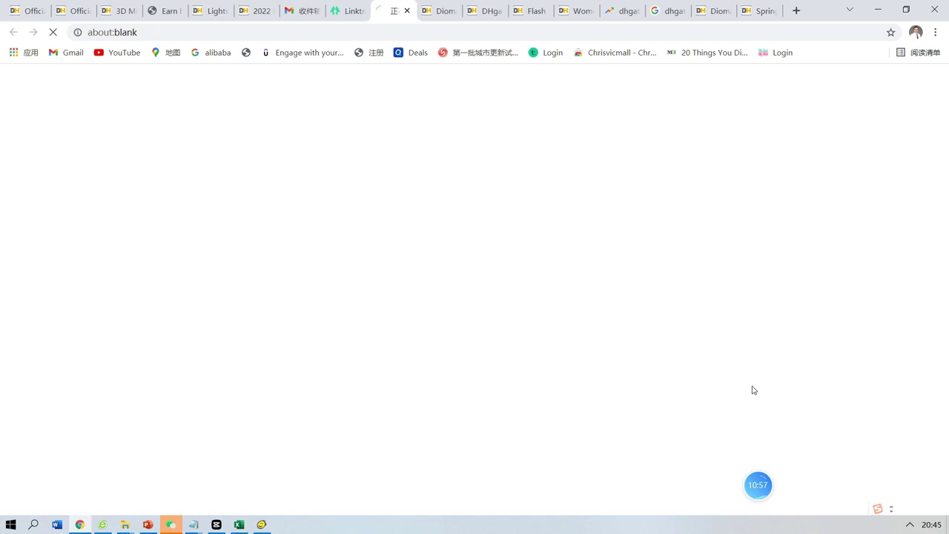
- Check the dress price, then change the dress link's title to '8 usd women casual dress'
drag(429, 251, 459, 251)
click(349, 6)
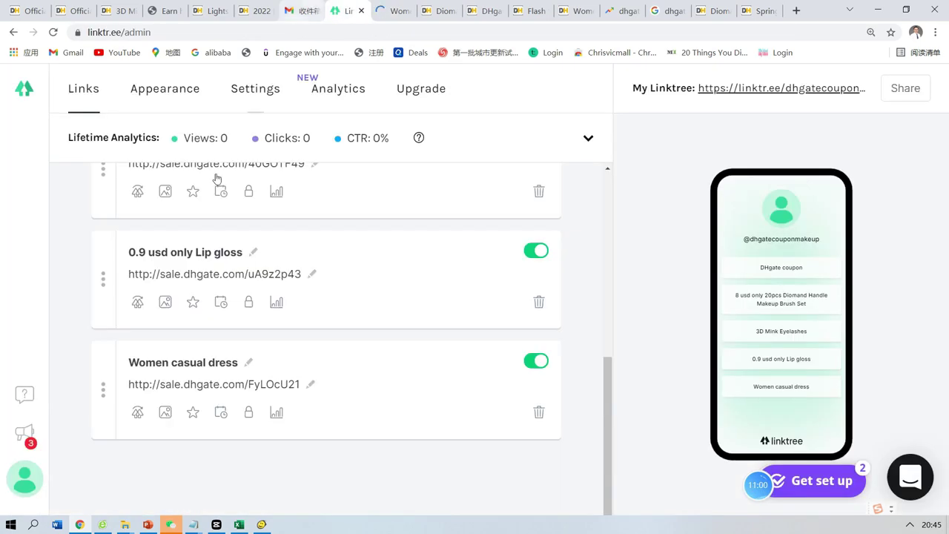
click(248, 366)
text(8 usd)
key(BackSpace)
text(w)
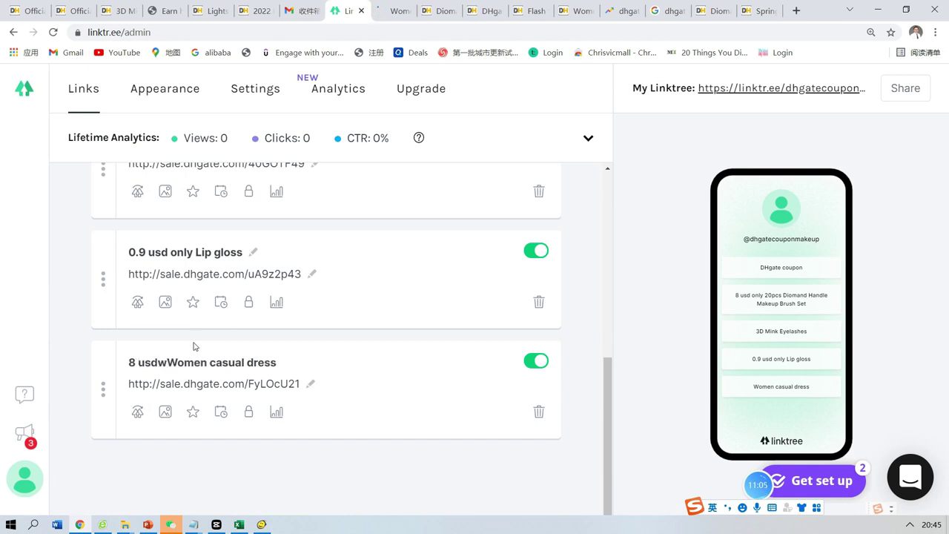
key(BackSpace)
text(w)
key(Delete)
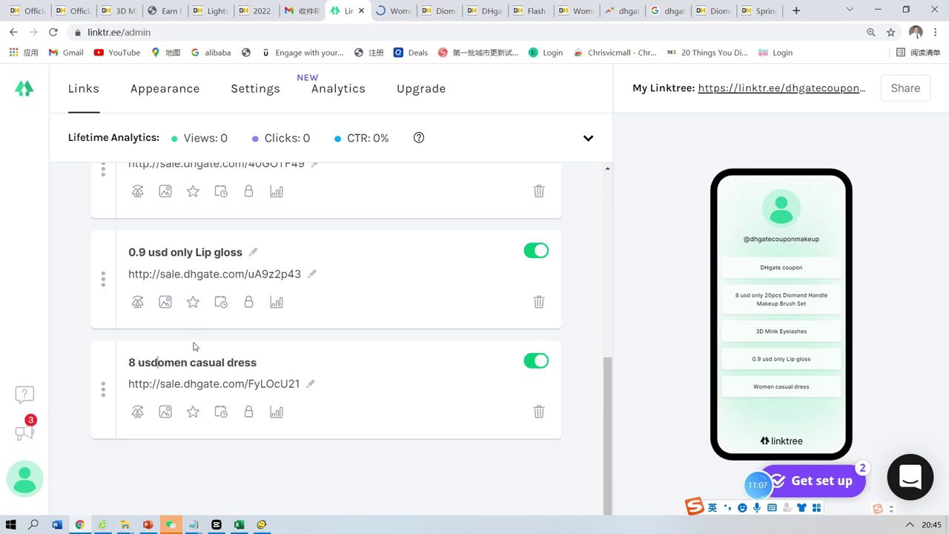
key(BackSpace)
text(w)
click(146, 333)
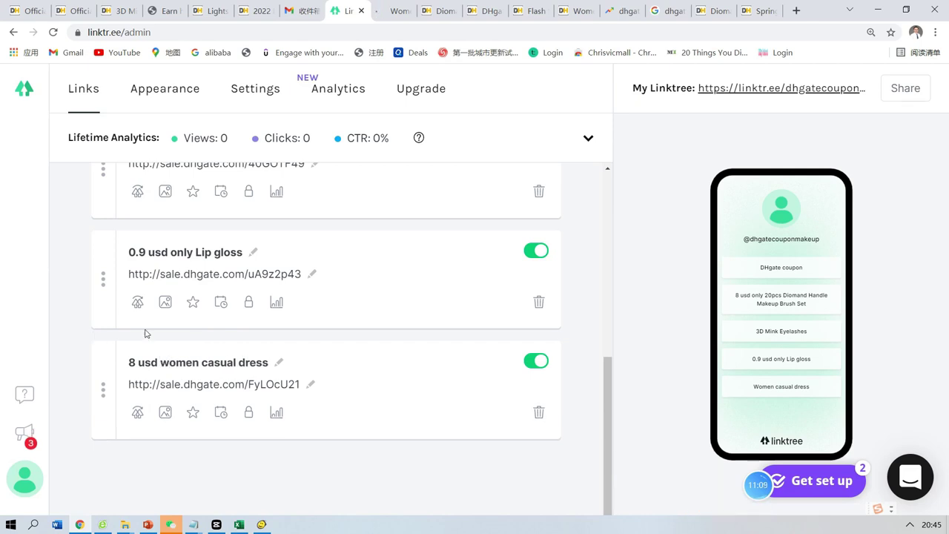
scroll(191, 320, up, 3)
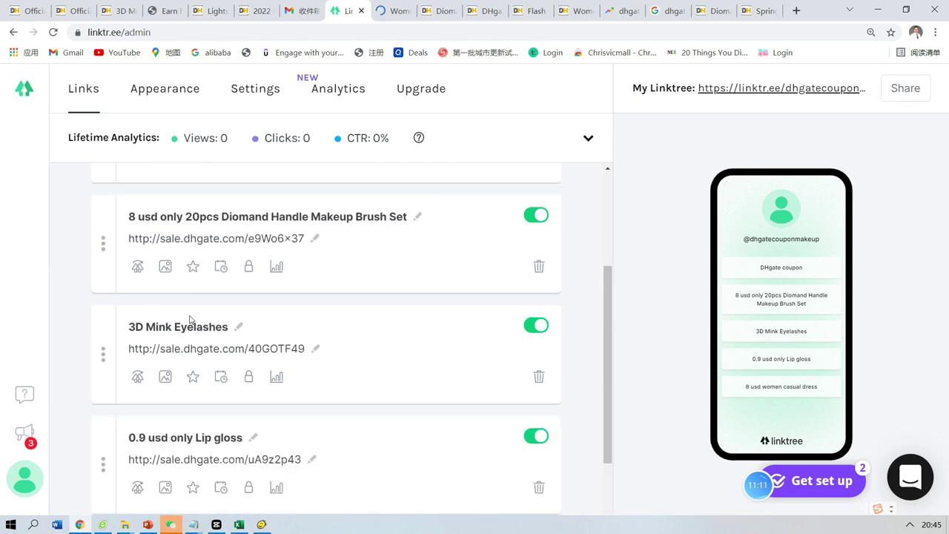
scroll(189, 321, up, 3)
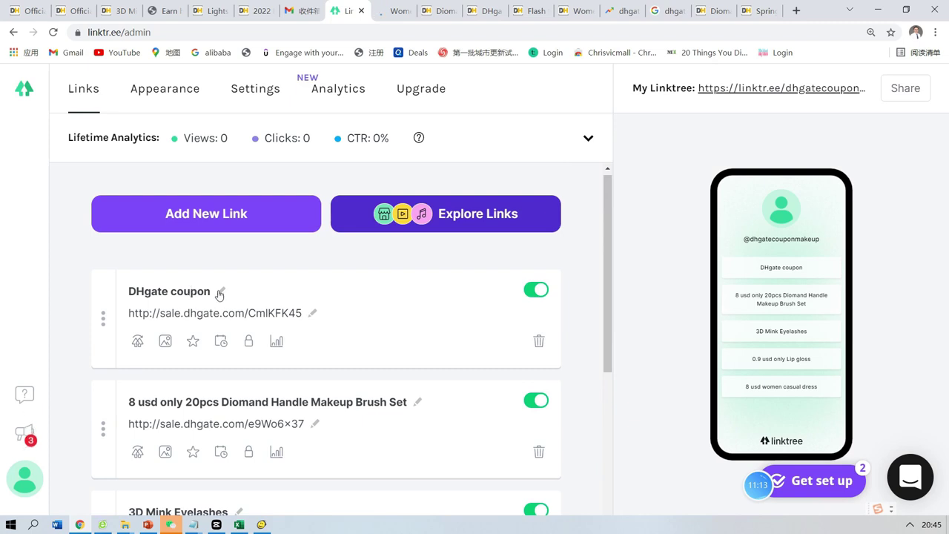
- Drop the trial 'upto 60%' text and put '60% OFF' at the front of the DHgate coupon title
click(220, 292)
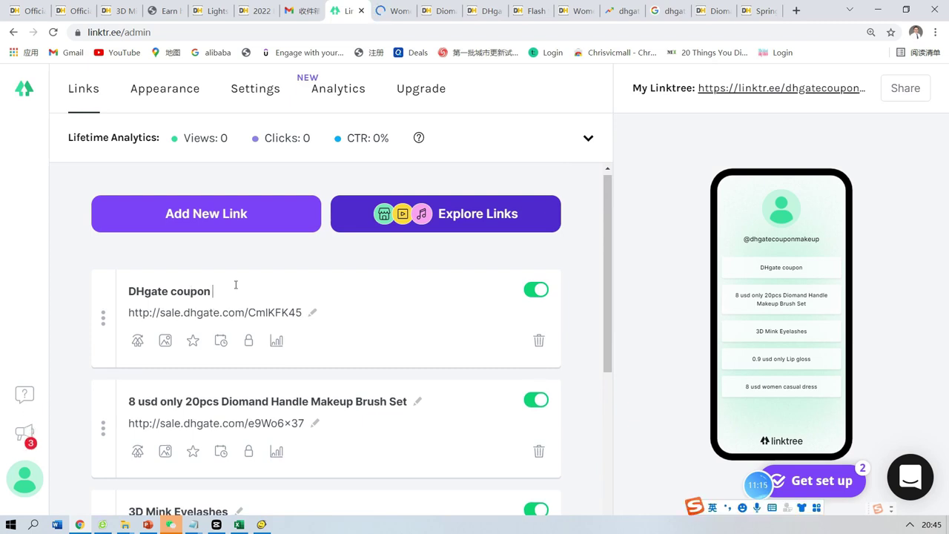
text(upto 60%)
double_click(218, 291)
key(BackSpace)
drag(214, 291, 240, 292)
key(BackSpace)
key(Home)
text(60%)
key(Return)
text(off)
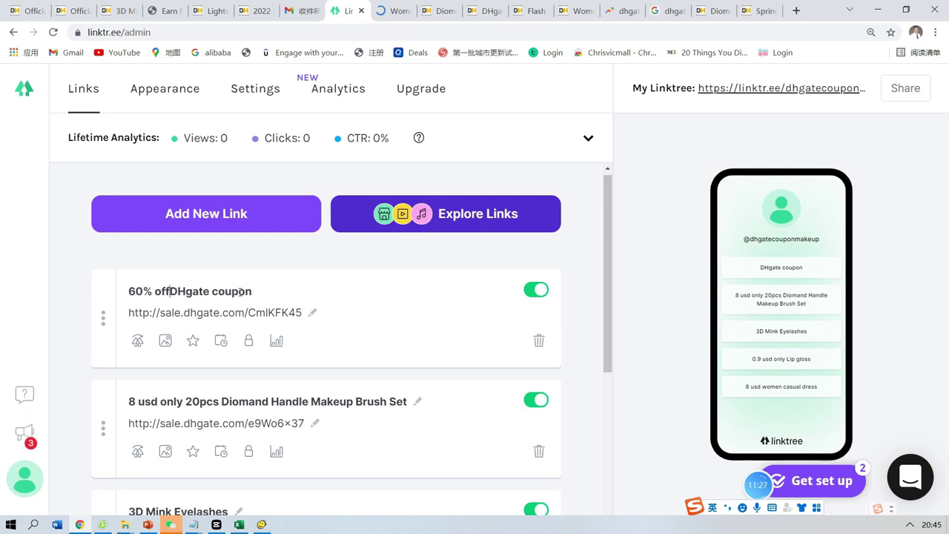
key(BackSpace)
key(BackSpace)
key(BackSpace)
key(Caps_Lock)
text(OFF)
key(Return)
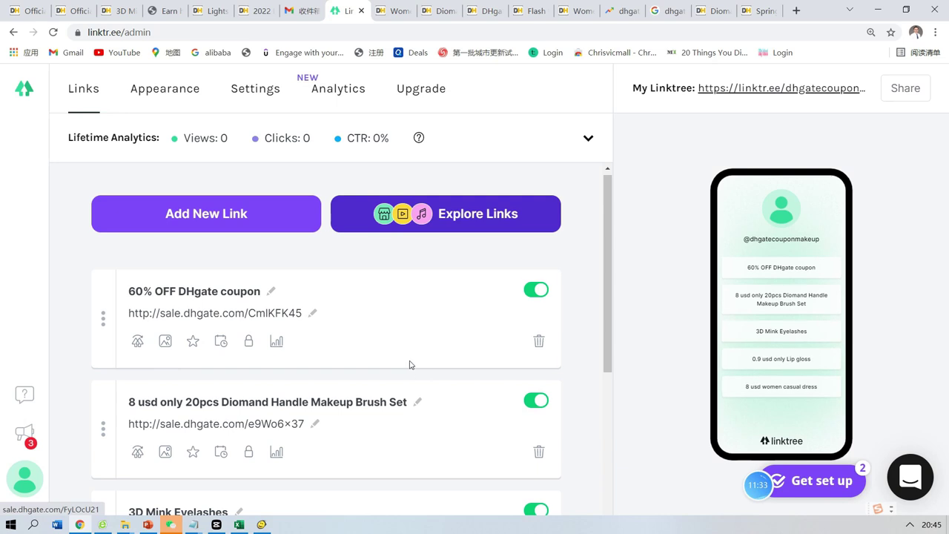
scroll(409, 364, down, 2)
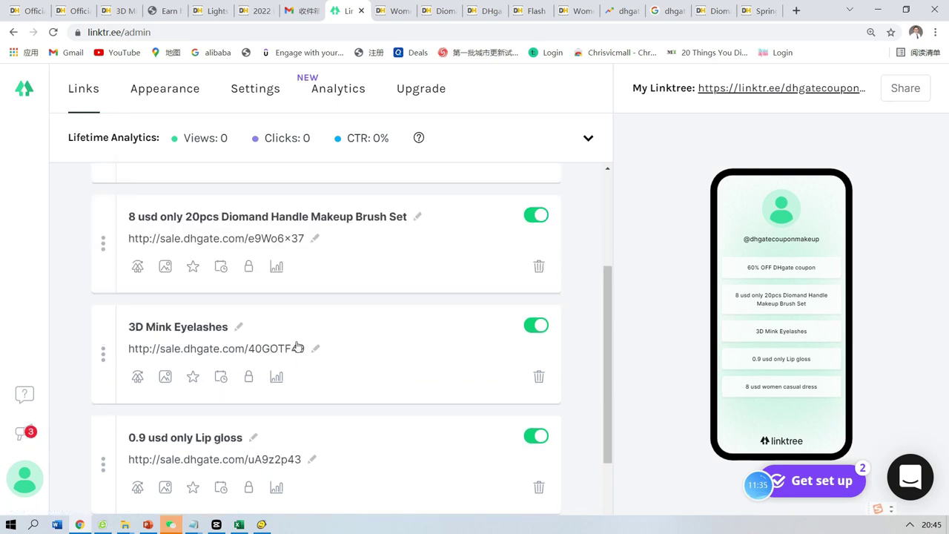
- Check the eyelashes product page and prefix the 3D Mink Eyelashes title with '1USD'
click(788, 333)
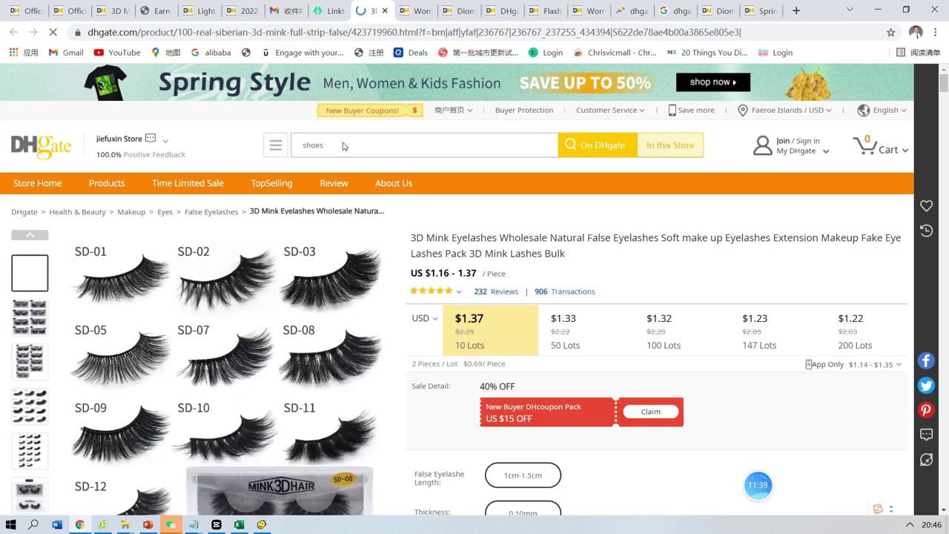
click(326, 11)
click(234, 326)
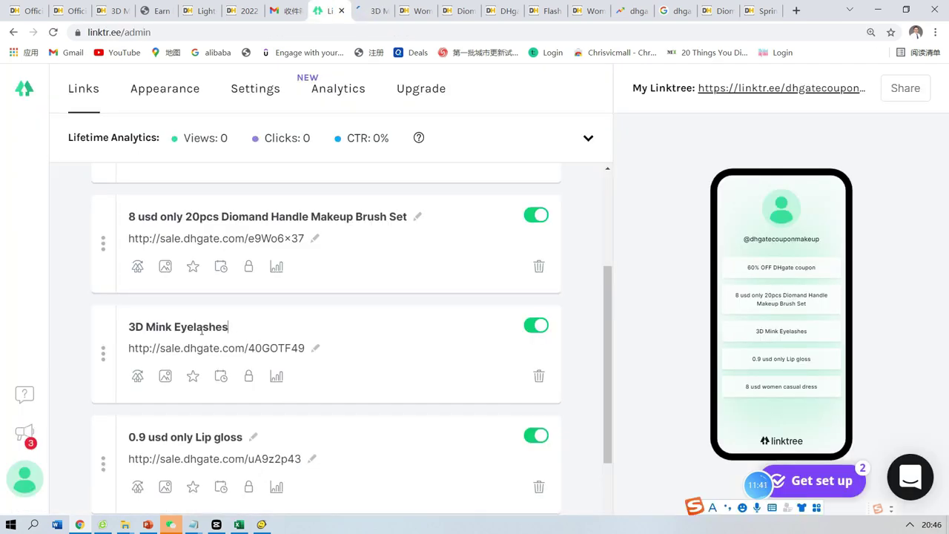
double_click(137, 326)
key(Left)
text(1USD)
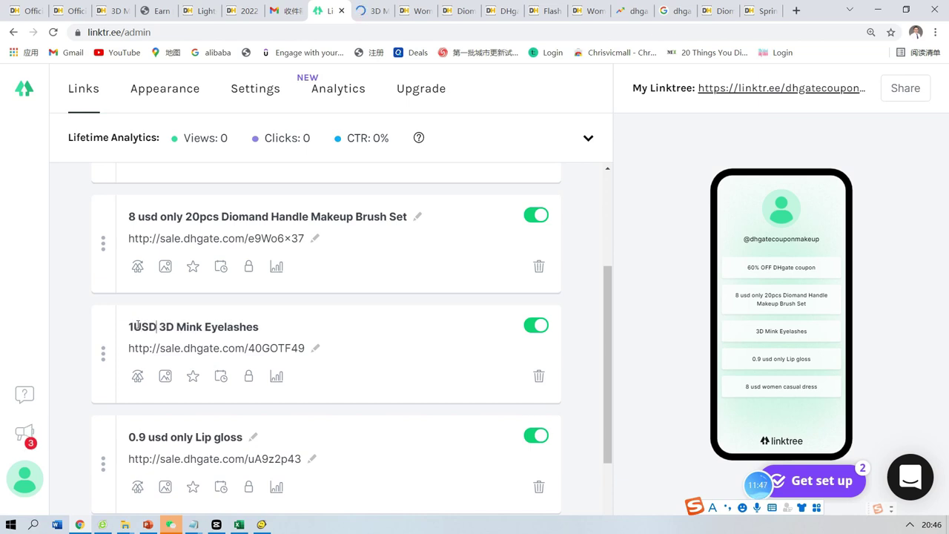
click(80, 295)
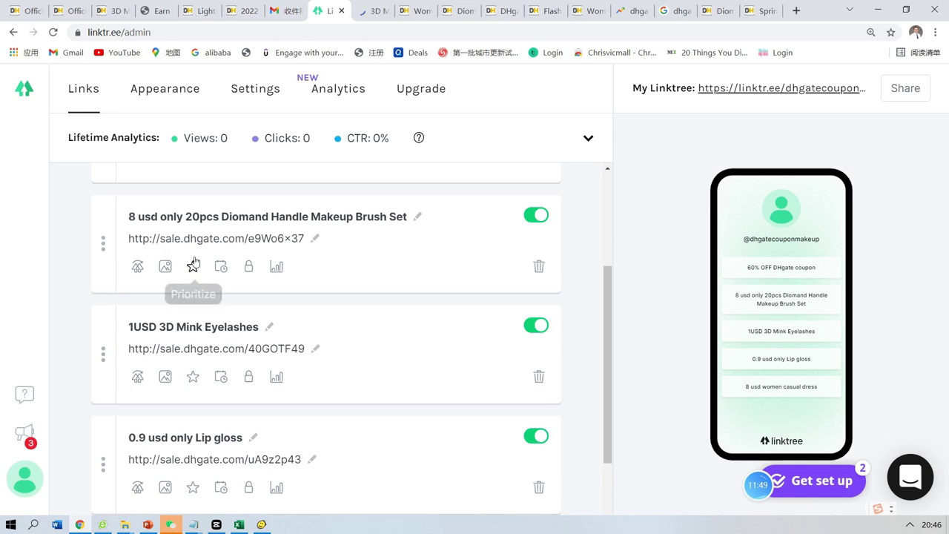
scroll(347, 266, down, 3)
scroll(277, 279, up, 3)
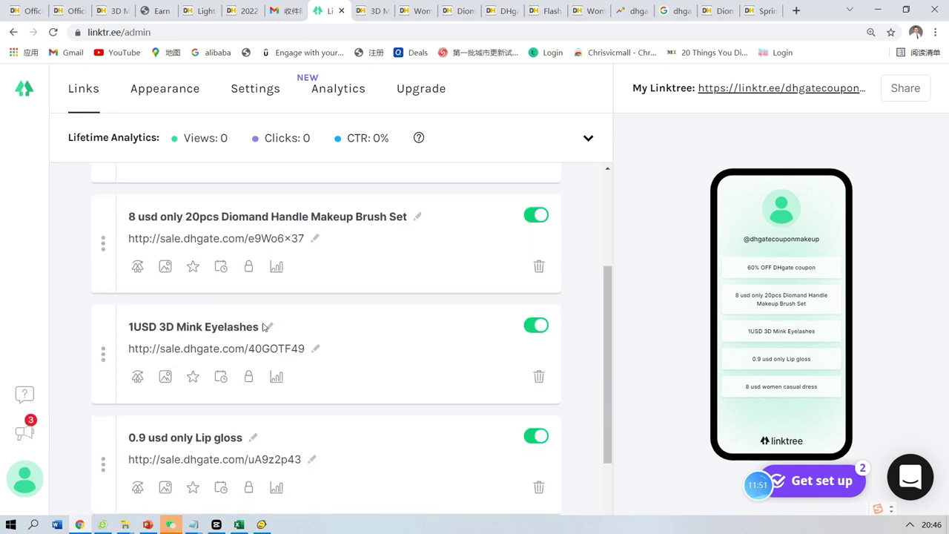
- Change '1USD' to lowercase so the title reads '1usd 3D Mink Eyelashes'
click(162, 318)
key(BackSpace)
key(BackSpace)
key(BackSpace)
text(u)
key(shift)
key(BackSpace)
key(BackSpace)
text(usd)
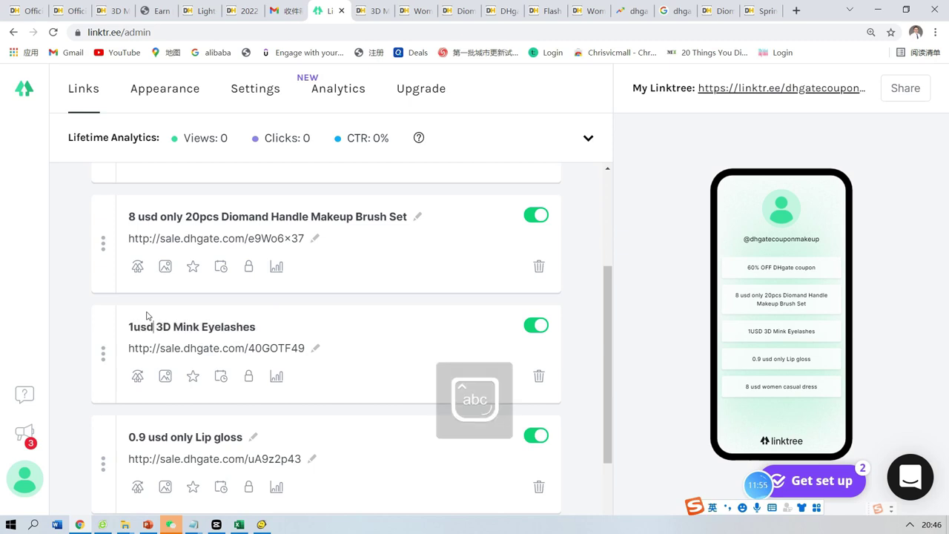
key(Return)
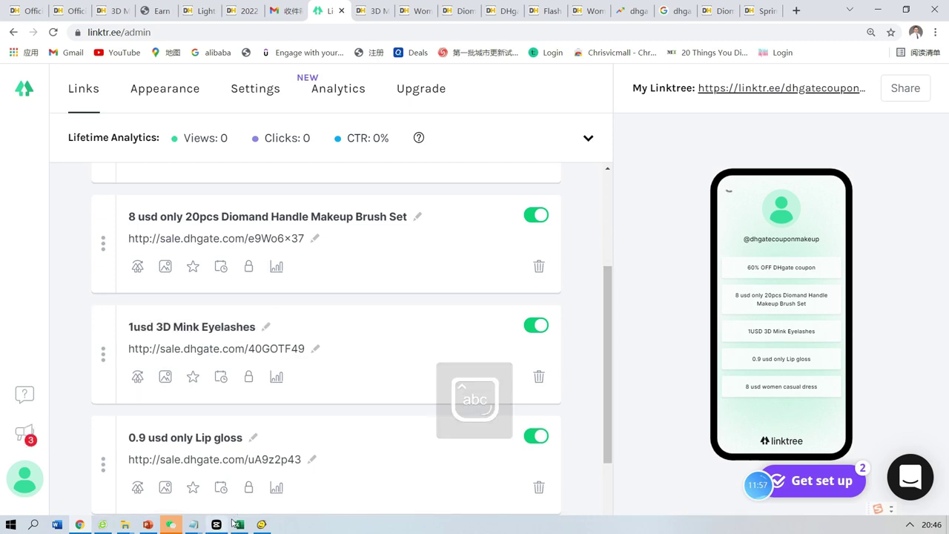
mouse_move(829, 486)
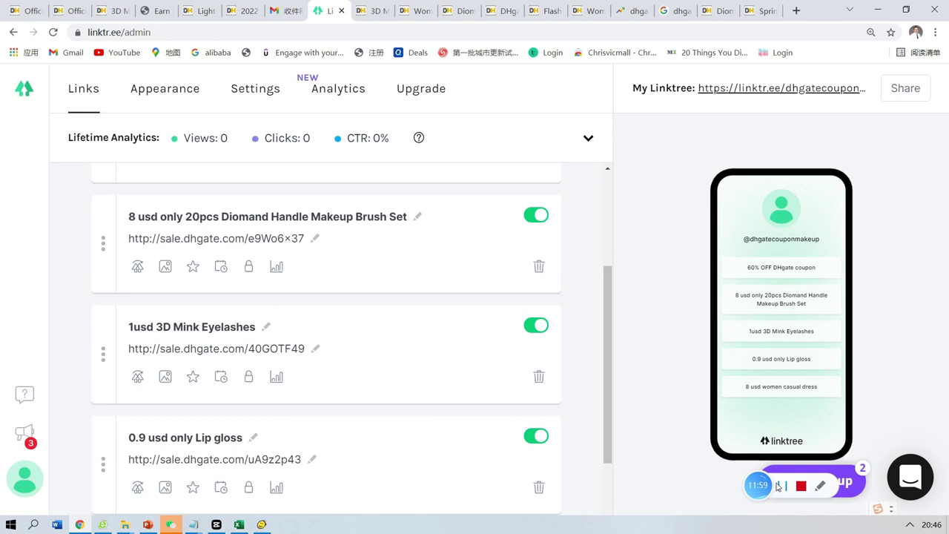
scroll(398, 232, up, 3)
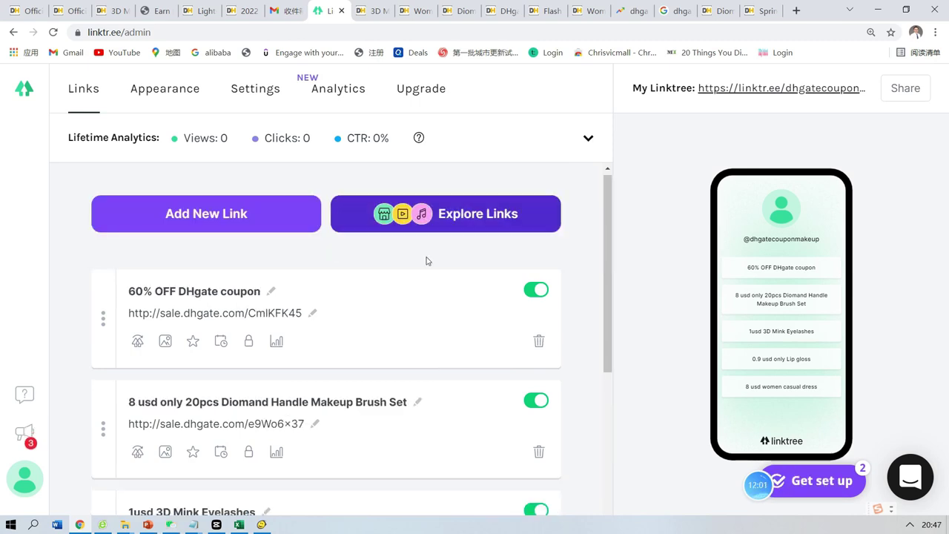
- Zoom the admin page out to 110% and copy the public Linktree address
scroll(416, 275, down, 5)
key(ctrl+minus)
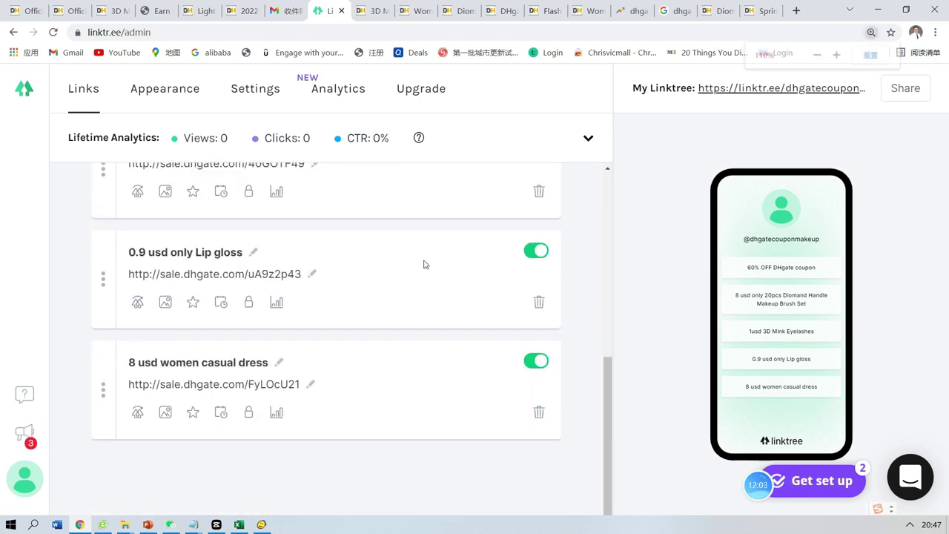
drag(577, 84, 639, 86)
click(793, 93)
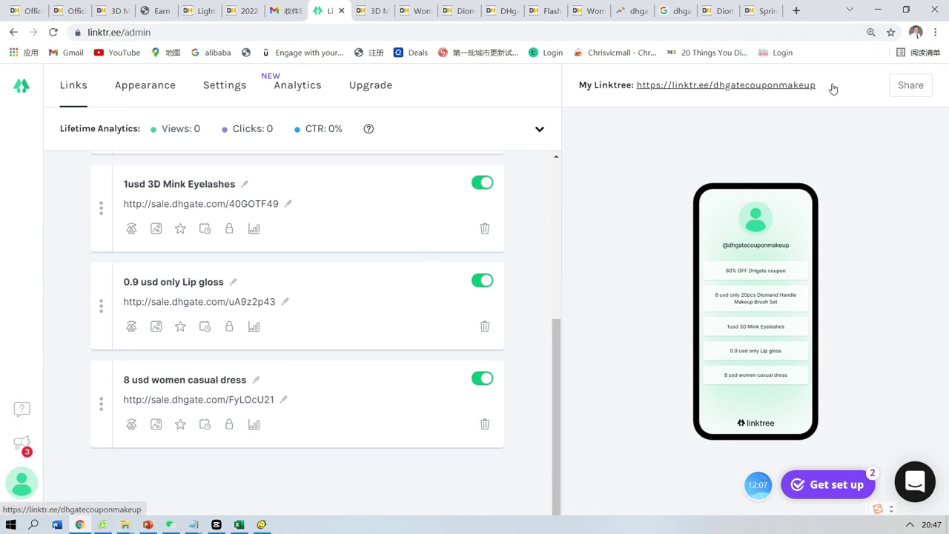
drag(576, 86, 807, 90)
key(ctrl+c)
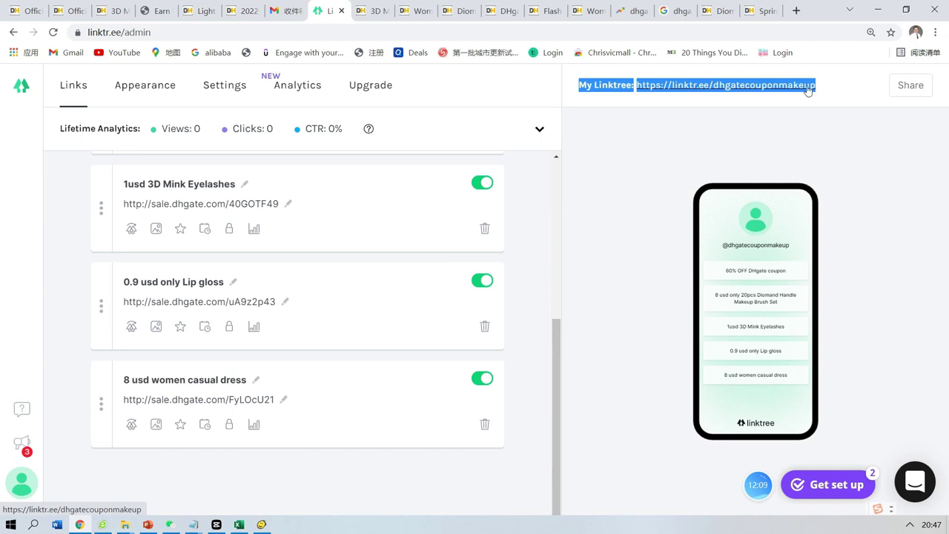
right_click(808, 90)
click(731, 200)
- Load linktr.ee/dhgatecouponmakeup in a new tab, removing the 'My Linktree:' prefix from the pasted address
click(763, 12)
click(796, 11)
key(ctrl+v)
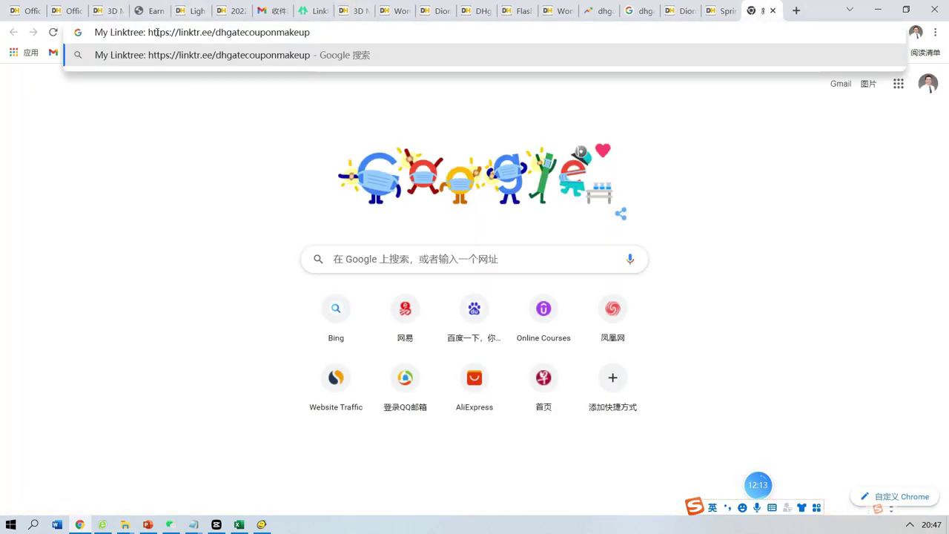
drag(123, 32, 23, 41)
key(BackSpace)
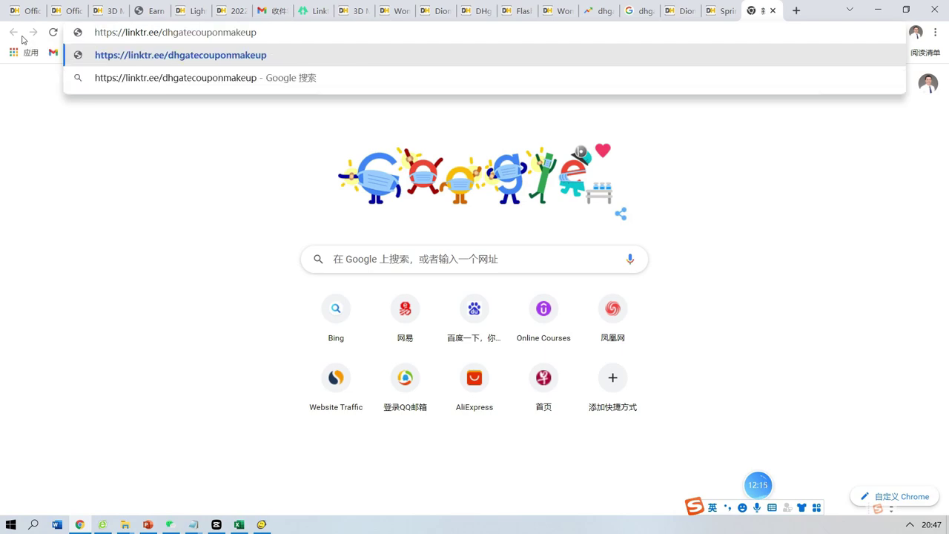
key(Return)
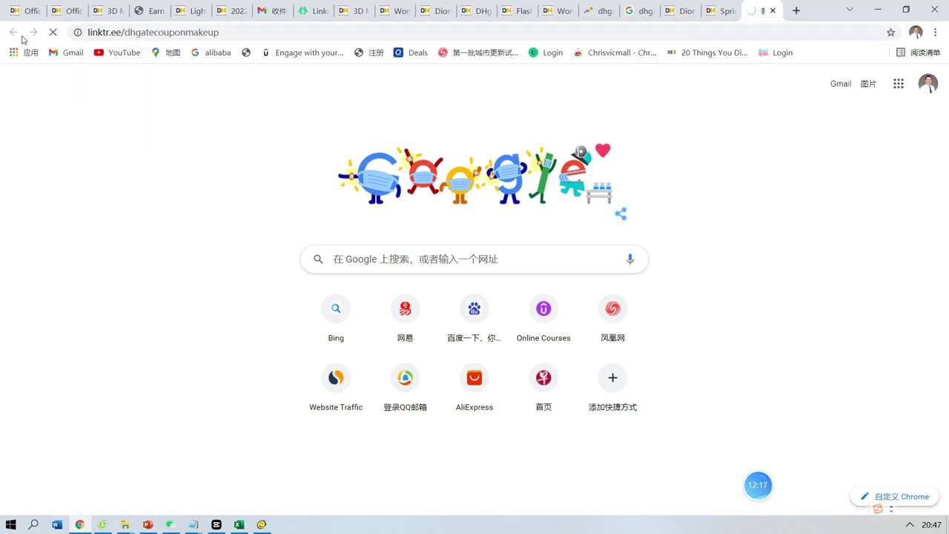
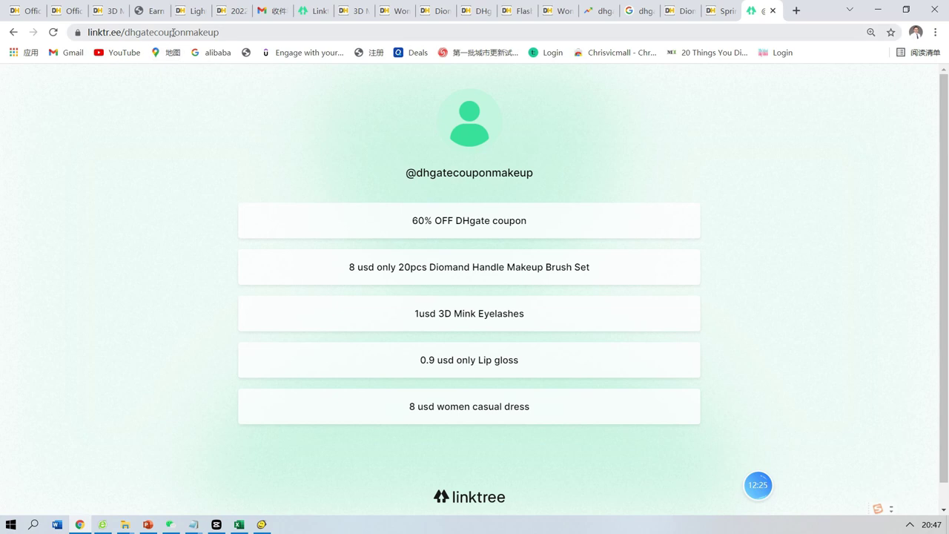
key(F12)
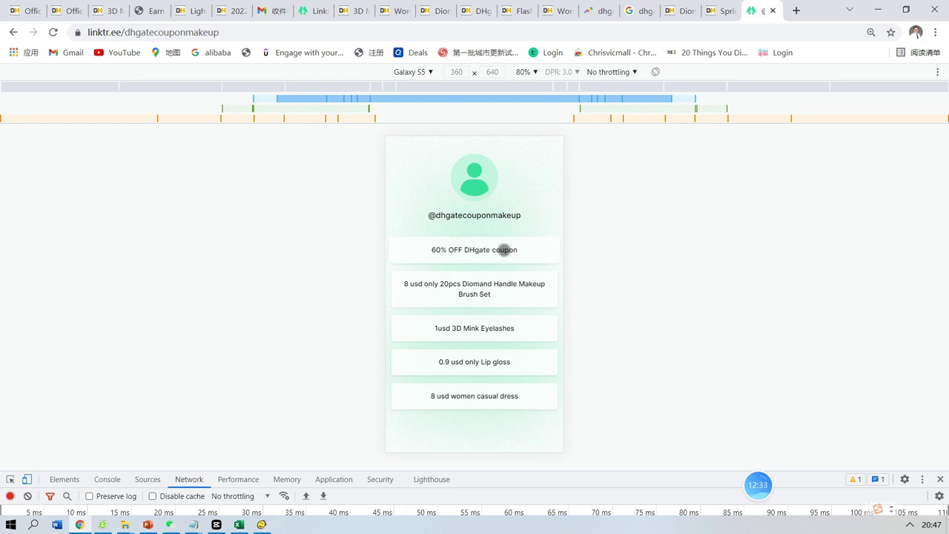
- Open the 60% OFF DHgate coupon and makeup brush set links, returning to linktr.ee after each
click(503, 252)
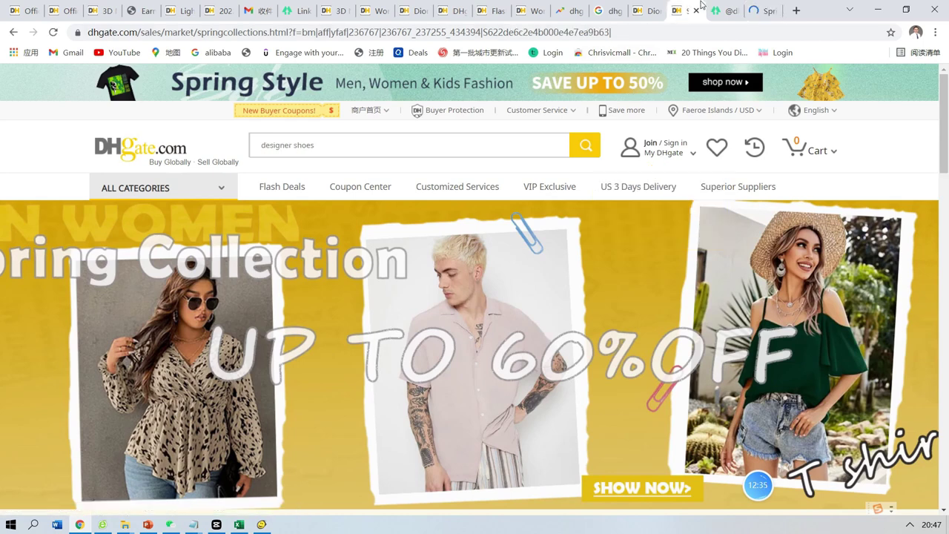
click(723, 11)
click(497, 286)
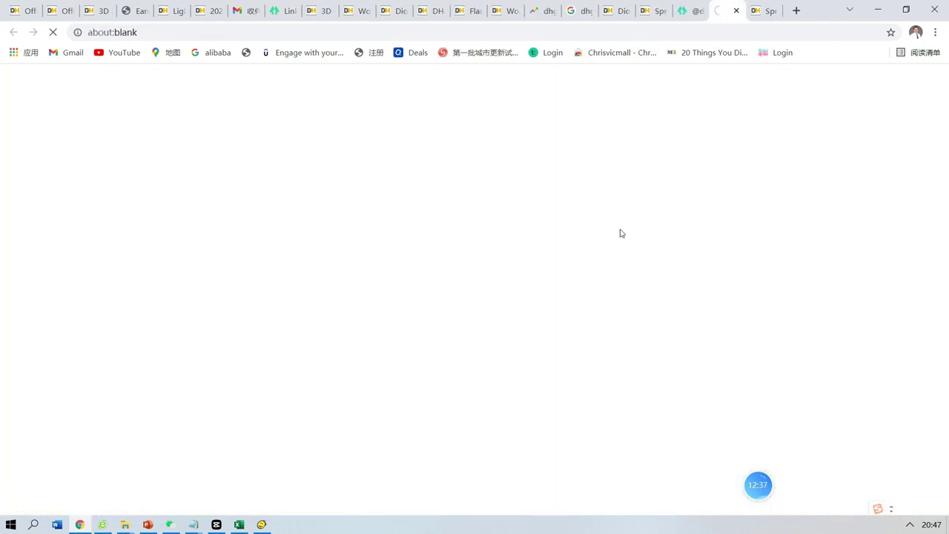
click(676, 15)
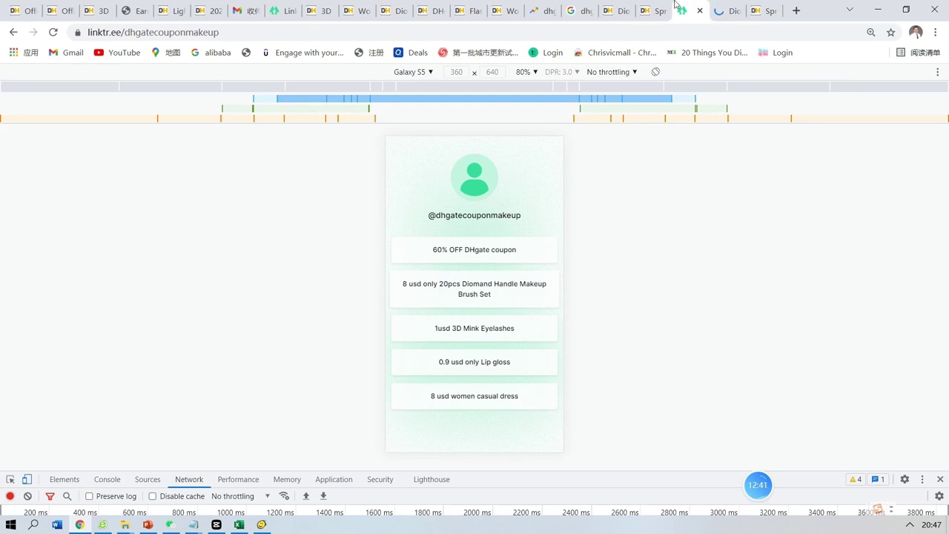
- Navigate back to the previous page in the Linktree tab
click(13, 31)
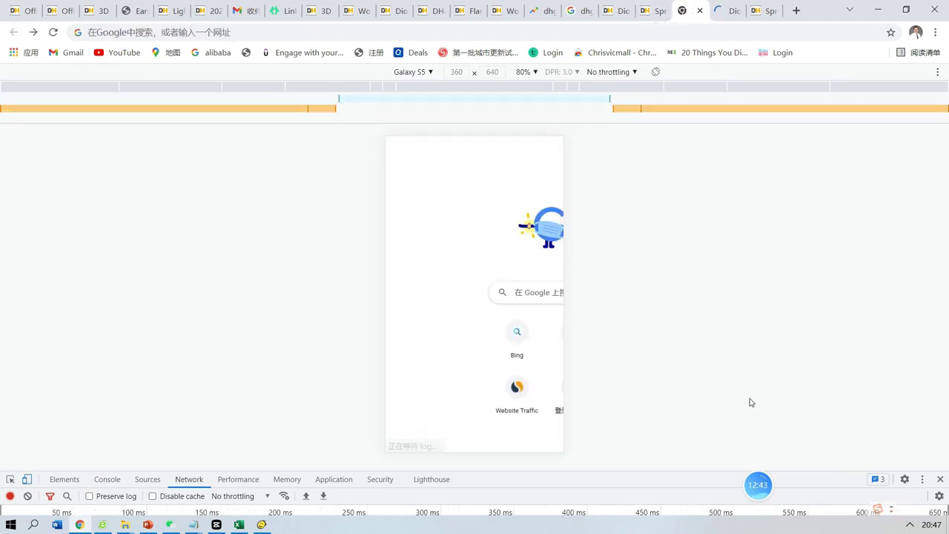
mouse_move(767, 493)
click(801, 487)
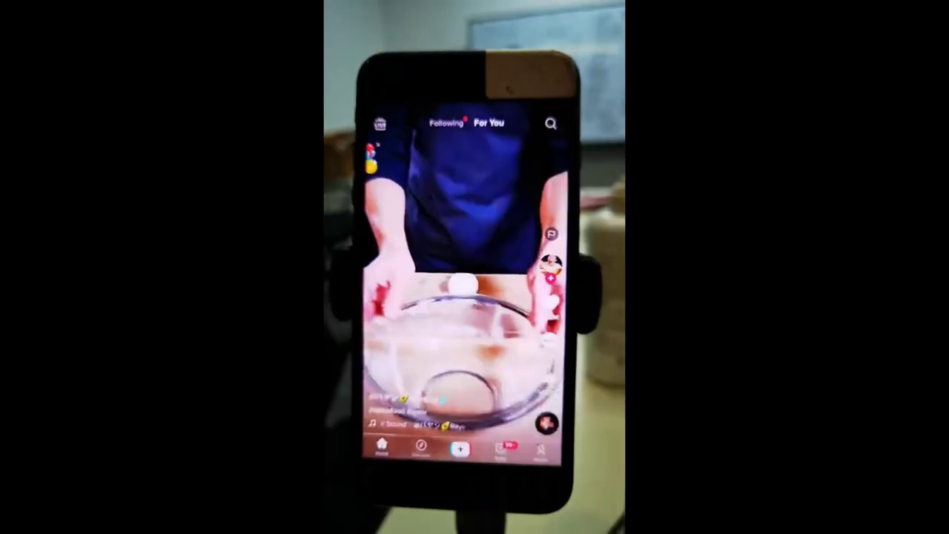